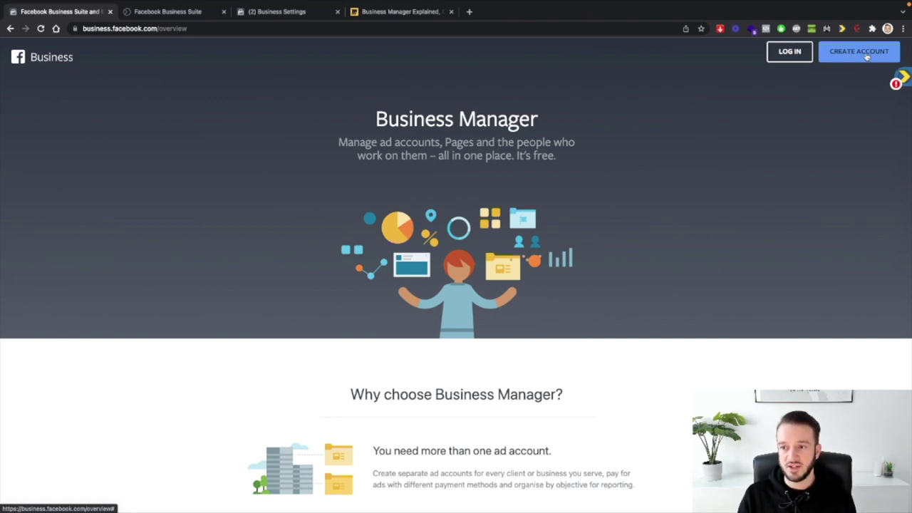
Open the form for creating a new Business Manager account and place the cursor in the business and account name field
{"action": "left_click", "coordinate": [867, 57]}
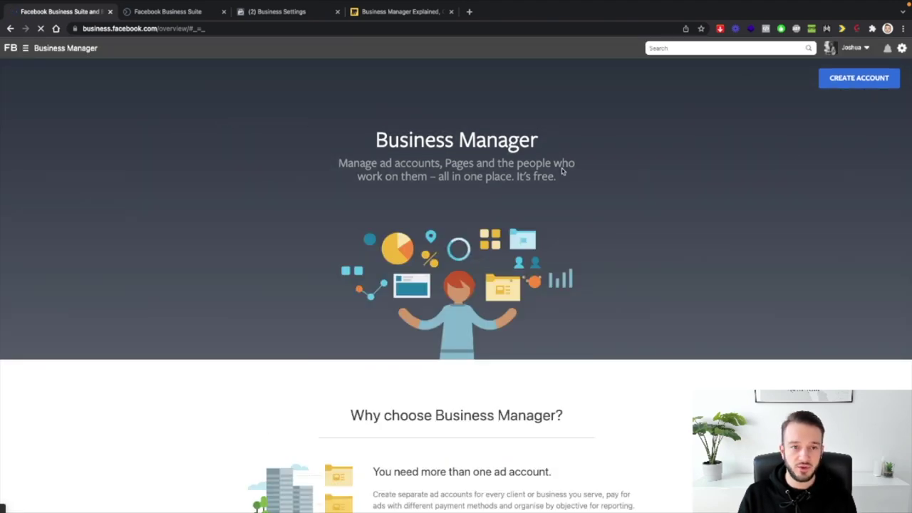
{"action": "left_click", "coordinate": [855, 79]}
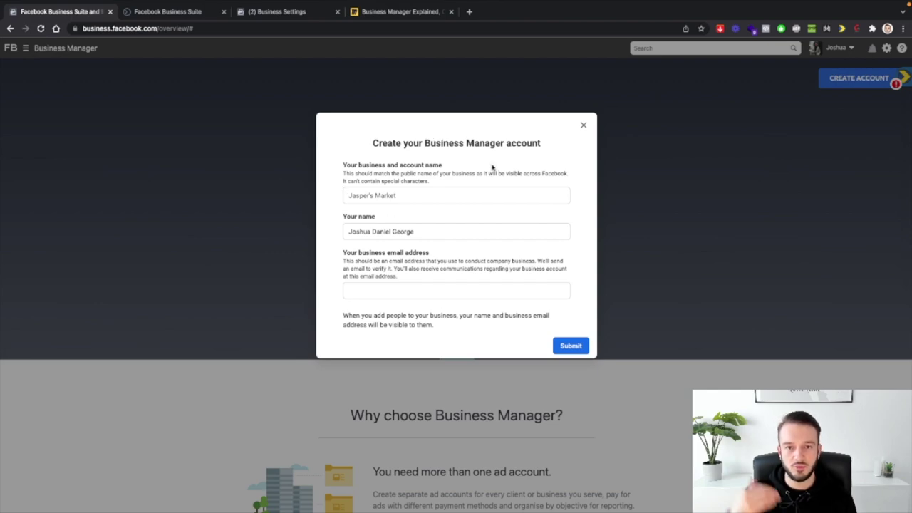
{"action": "left_click", "coordinate": [350, 196]}
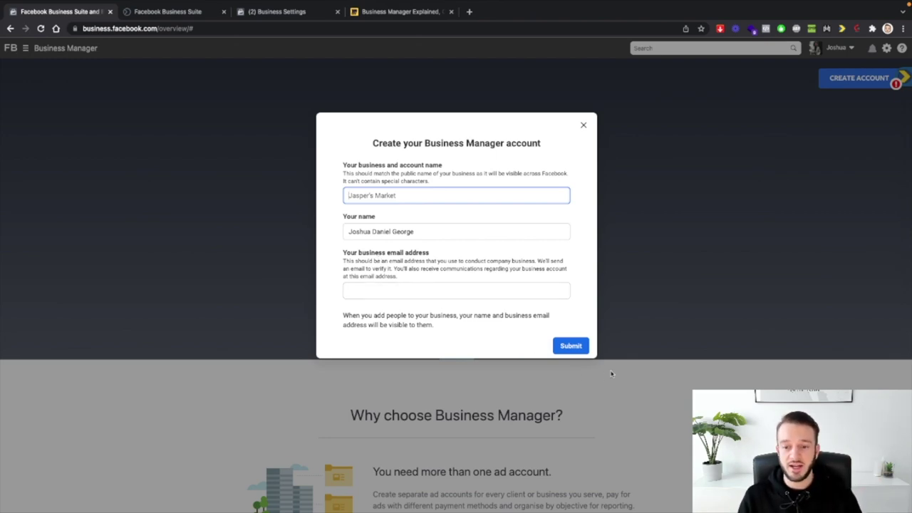
In the Business Suite of More Life Garments, switch back to the old Business Manager version
{"action": "left_click", "coordinate": [193, 12]}
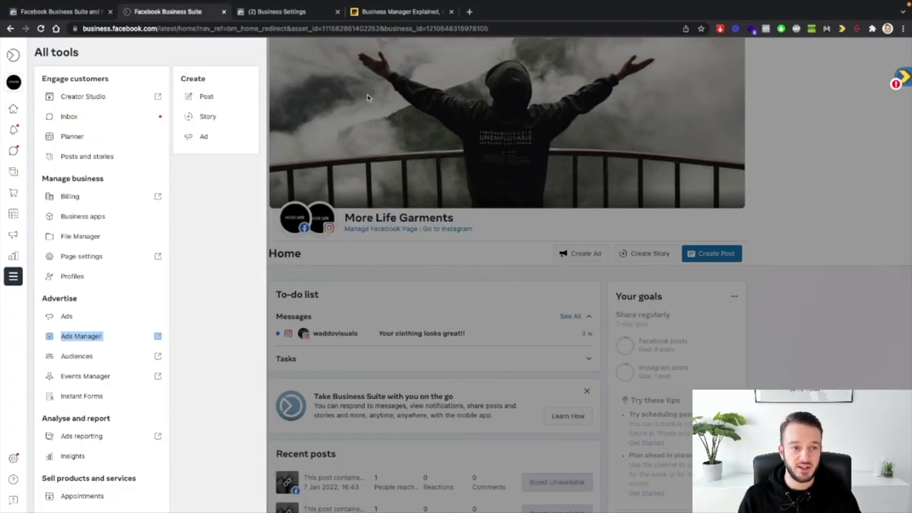
{"action": "left_click", "coordinate": [852, 146]}
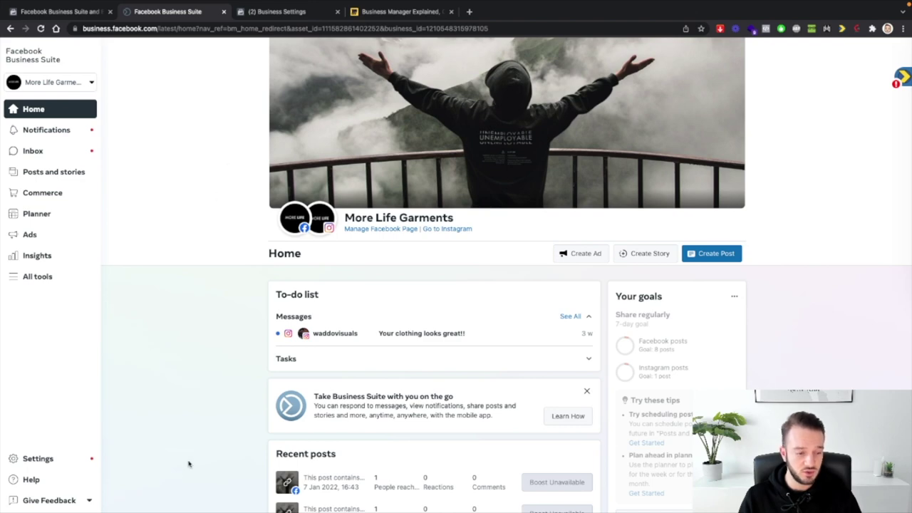
{"action": "left_click", "coordinate": [64, 503]}
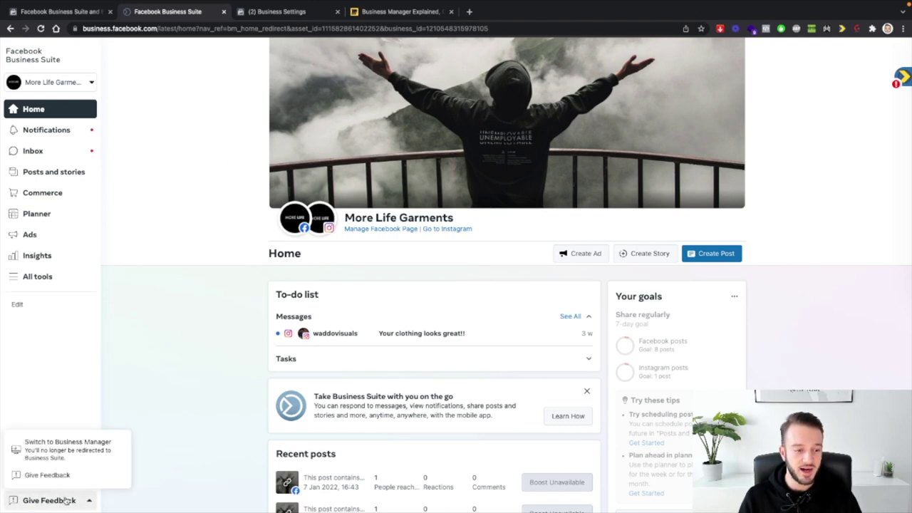
{"action": "left_click", "coordinate": [74, 458]}
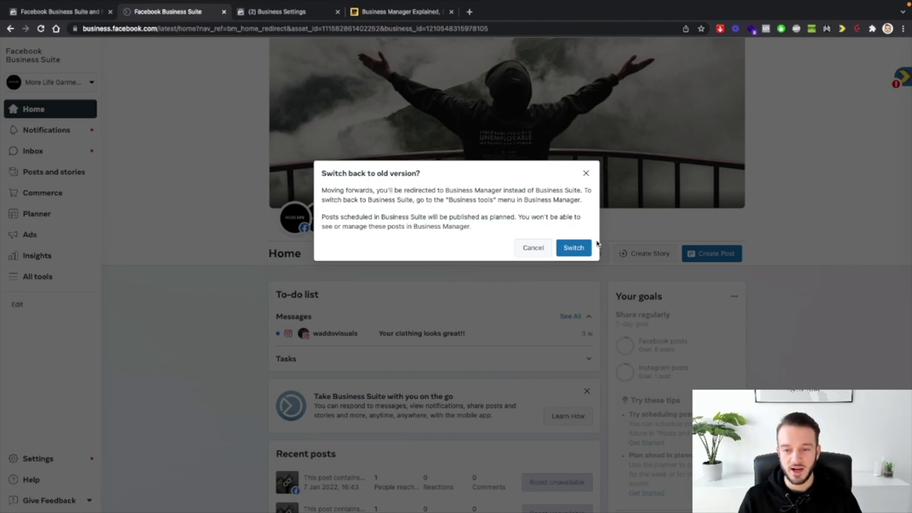
{"action": "left_click", "coordinate": [574, 247]}
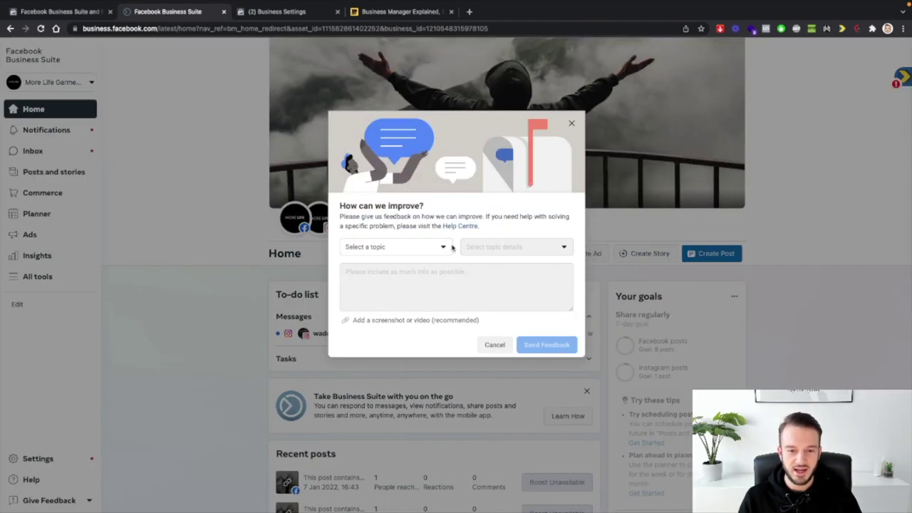
Send feedback under the topic Other with the text "Not happy with business suite UX" and finish the feedback dialog
{"action": "left_click", "coordinate": [434, 248]}
{"action": "scroll", "coordinate": [385, 342], "scroll_direction": "down", "scroll_amount": 5}
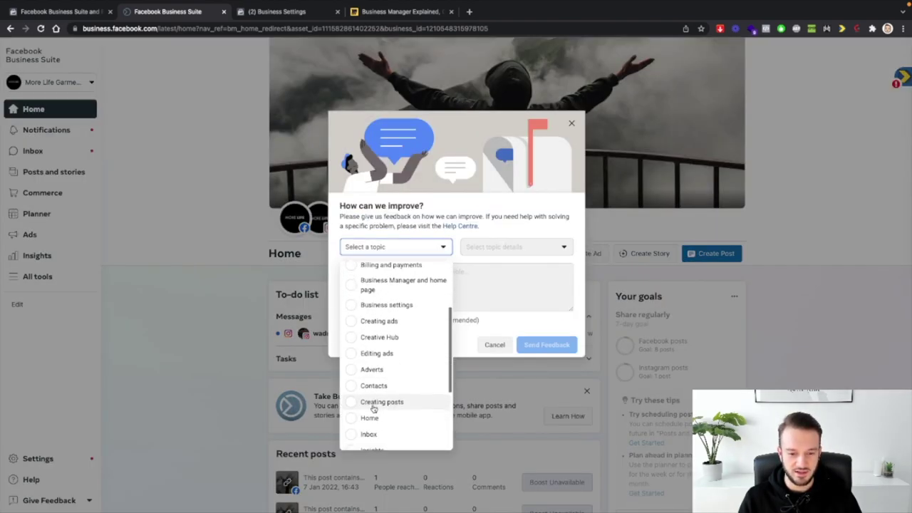
{"action": "left_click", "coordinate": [373, 439]}
{"action": "left_click", "coordinate": [454, 271]}
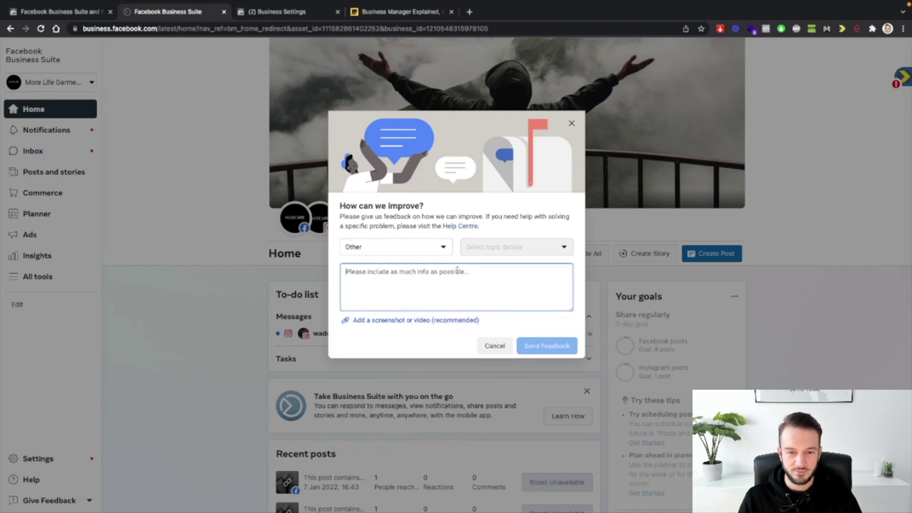
{"action": "type", "text": "Not happy with"}
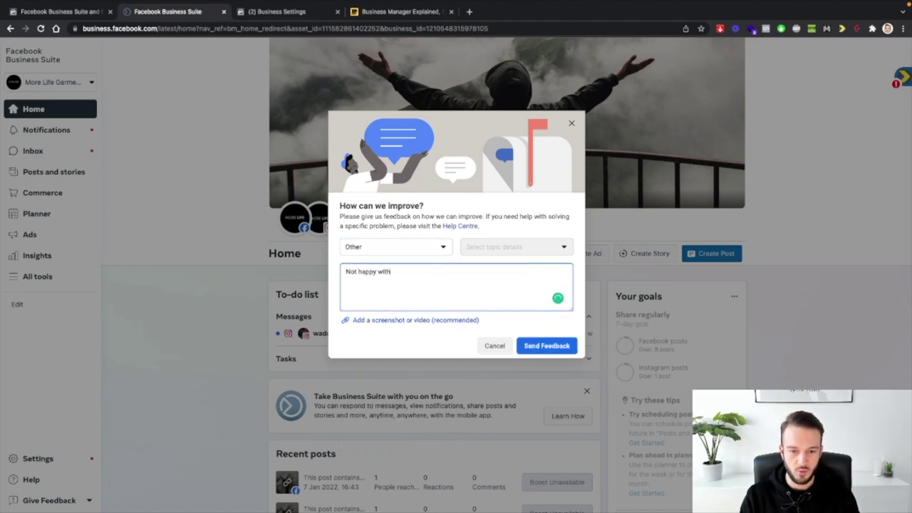
{"action": "type", "text": " business suit"}
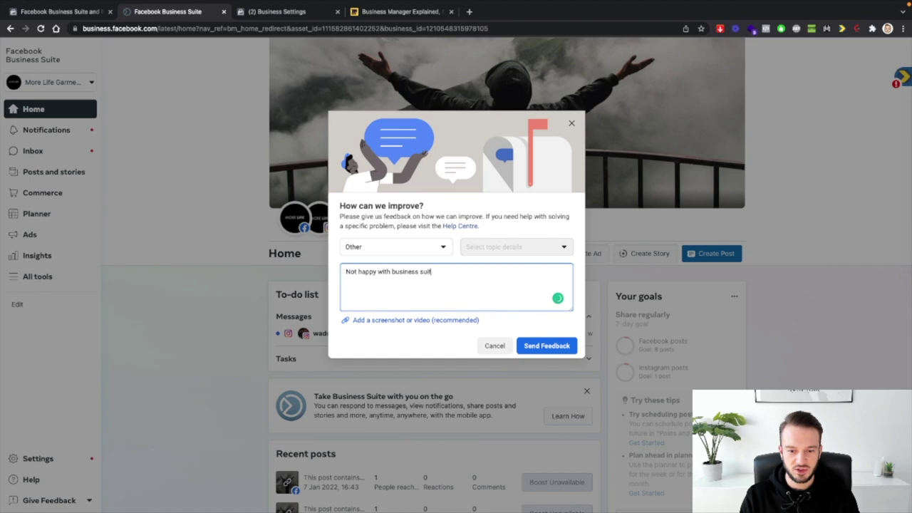
{"action": "type", "text": "e lol"}
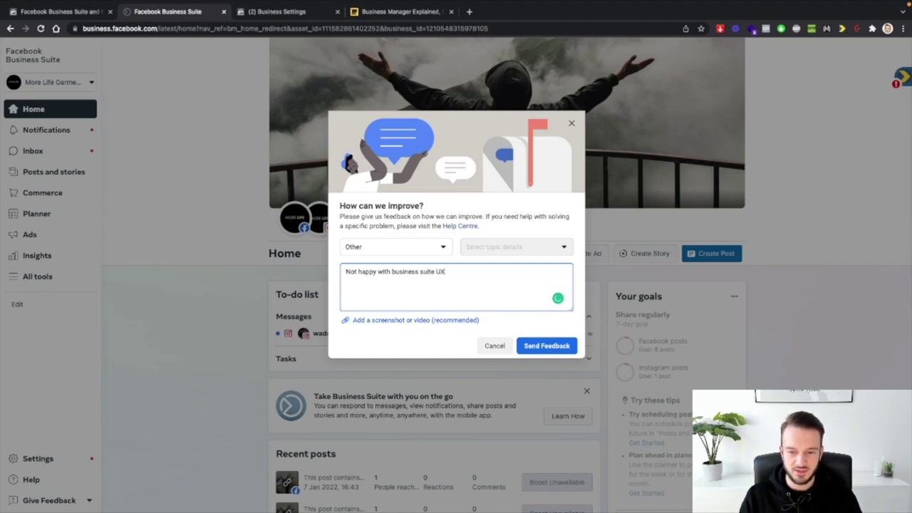
{"action": "left_click", "coordinate": [533, 345]}
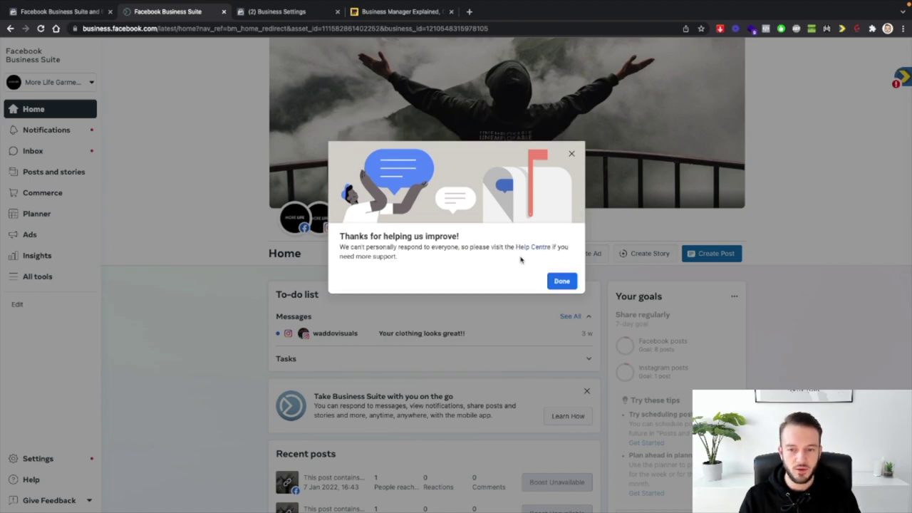
{"action": "left_click", "coordinate": [559, 281]}
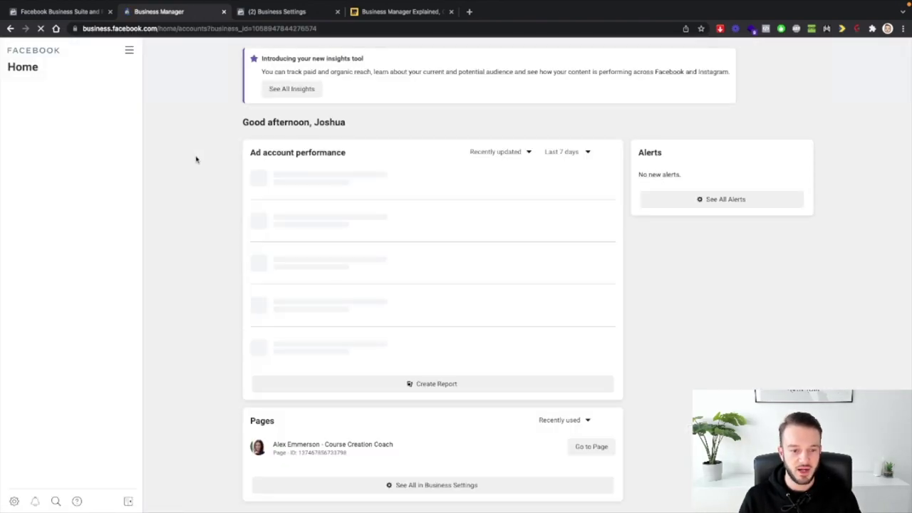
Go to the People settings of BP Marketing and examine the invitation form's role options, closing it without inviting anyone
{"action": "key", "text": "ctrl+Tab"}
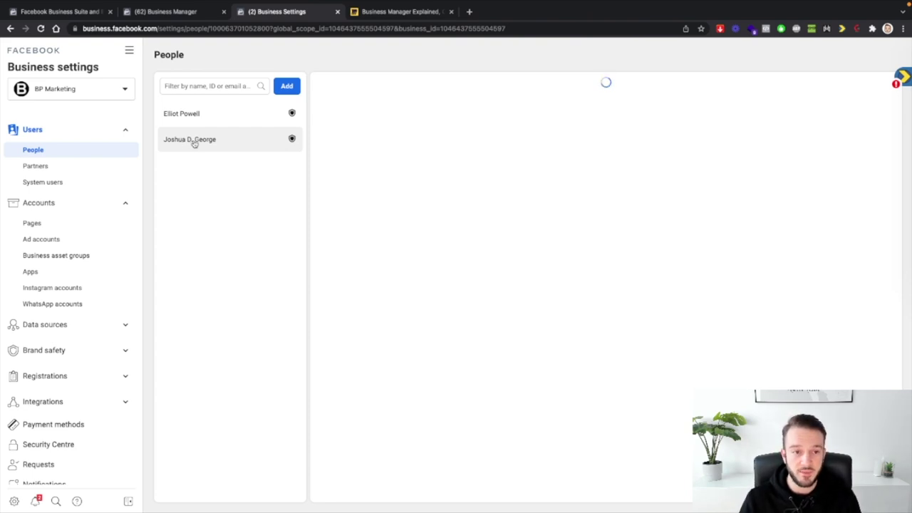
{"action": "left_click", "coordinate": [282, 90]}
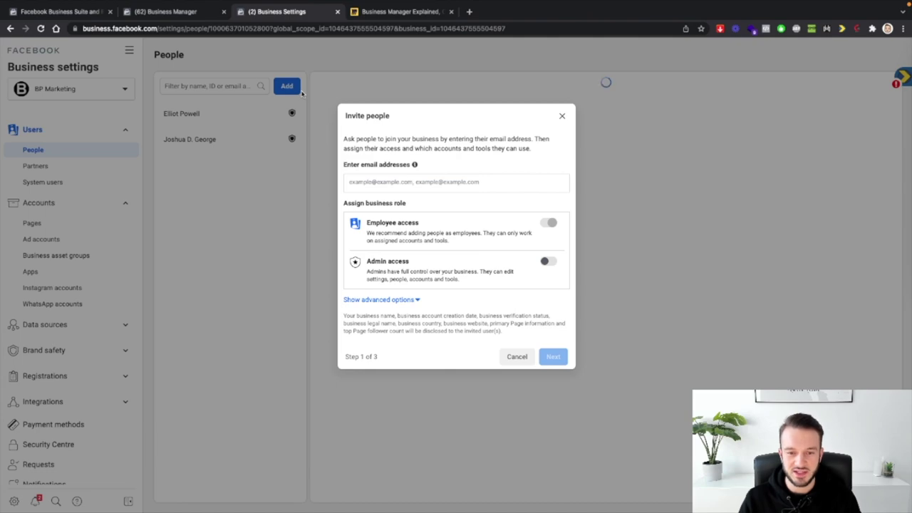
{"action": "left_click", "coordinate": [560, 117]}
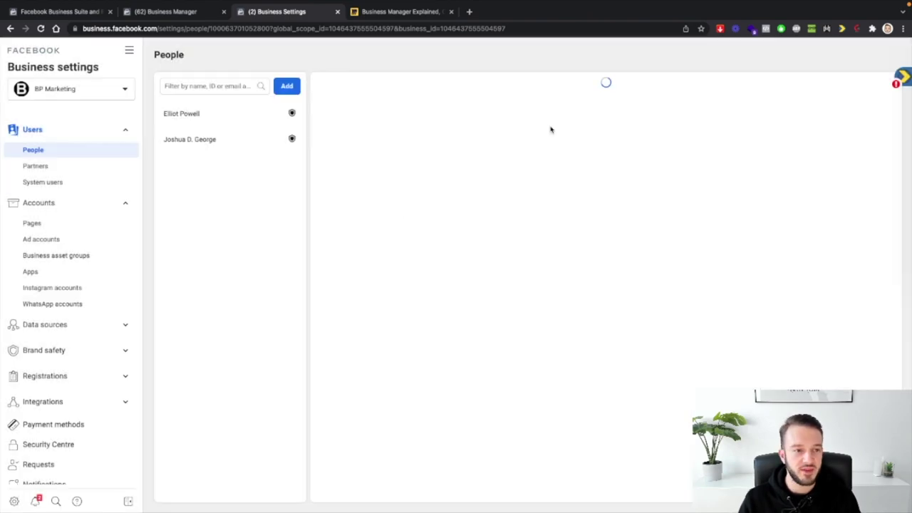
View the Partners settings and highlight the Business Manager ID in the business information of BP Marketing
{"action": "left_click", "coordinate": [47, 171]}
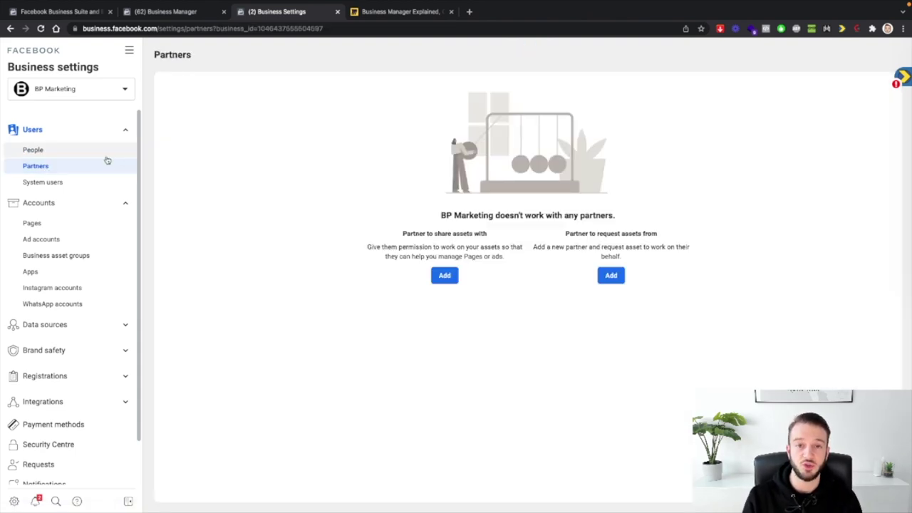
{"action": "scroll", "coordinate": [103, 199], "scroll_direction": "down", "scroll_amount": 2}
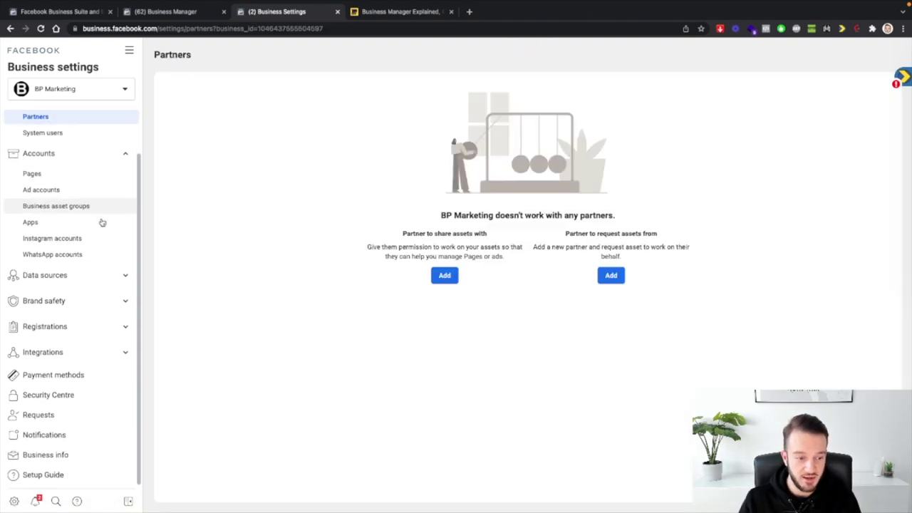
{"action": "left_click", "coordinate": [34, 457]}
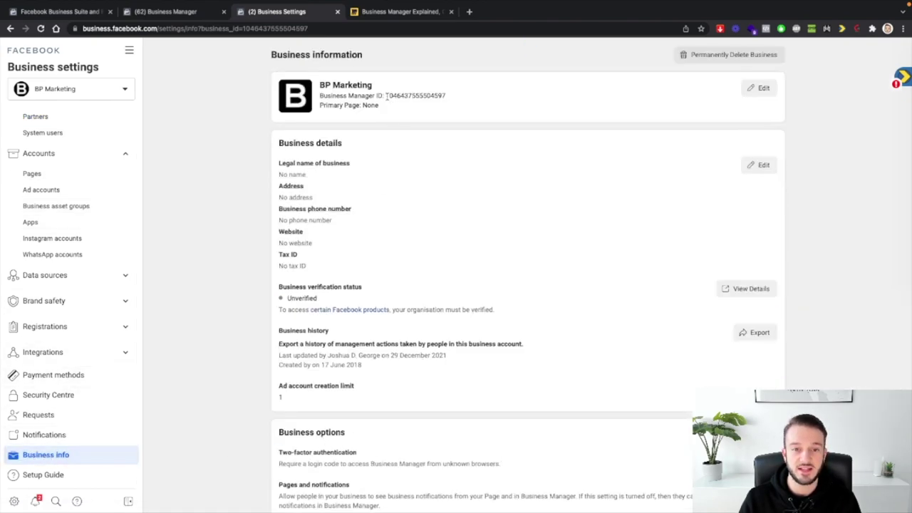
{"action": "left_click_drag", "start_coordinate": [387, 96], "coordinate": [446, 95]}
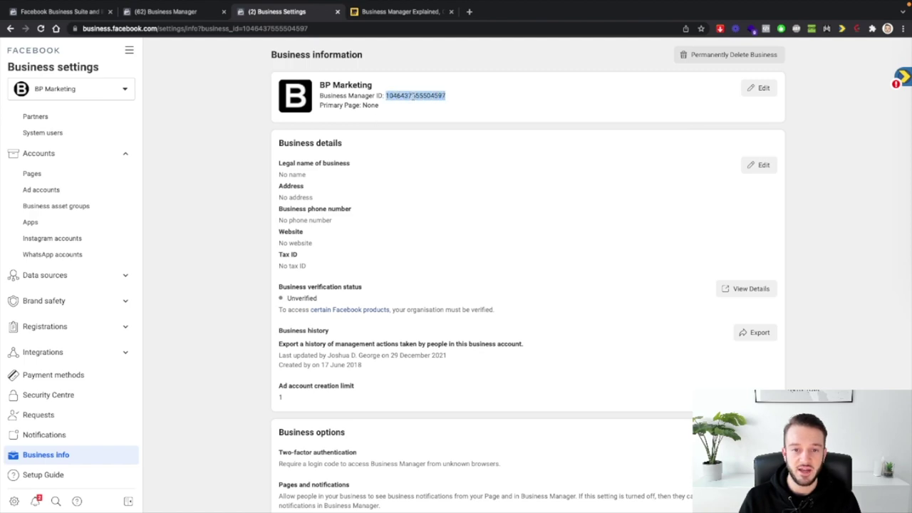
View the setup form for adding a partner to share assets with, and cancel it without entering a business ID
{"action": "scroll", "coordinate": [42, 192], "scroll_direction": "up", "scroll_amount": 2}
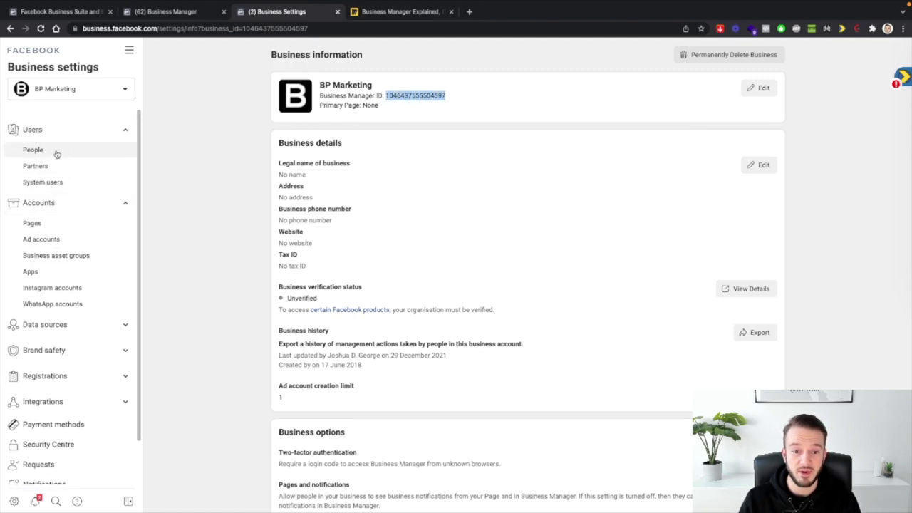
{"action": "left_click", "coordinate": [55, 166]}
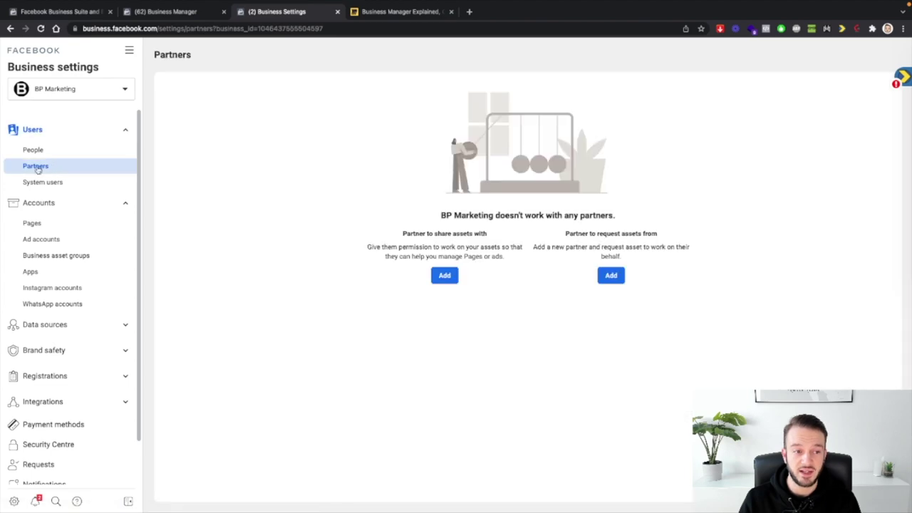
{"action": "left_click", "coordinate": [445, 276]}
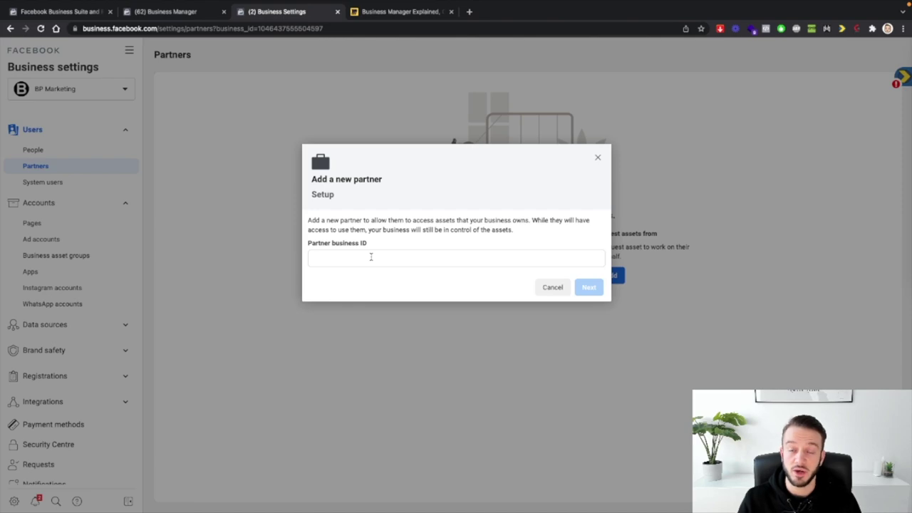
{"action": "left_click", "coordinate": [551, 288]}
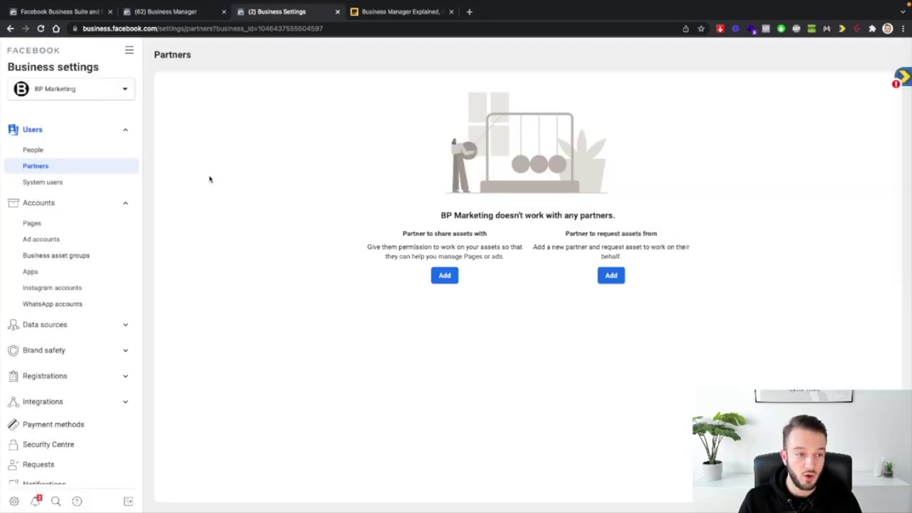
View the System users settings of BP Marketing
{"action": "left_click", "coordinate": [36, 198]}
{"action": "left_click", "coordinate": [37, 197]}
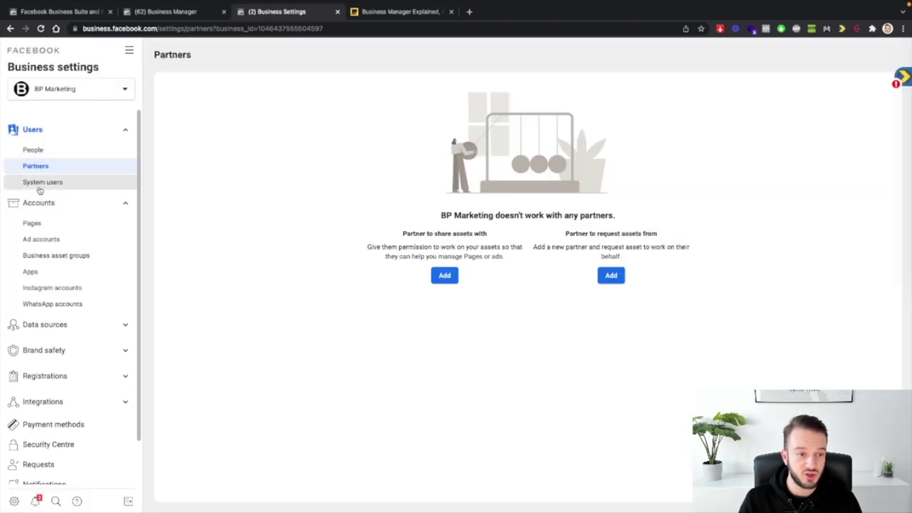
{"action": "left_click", "coordinate": [40, 188]}
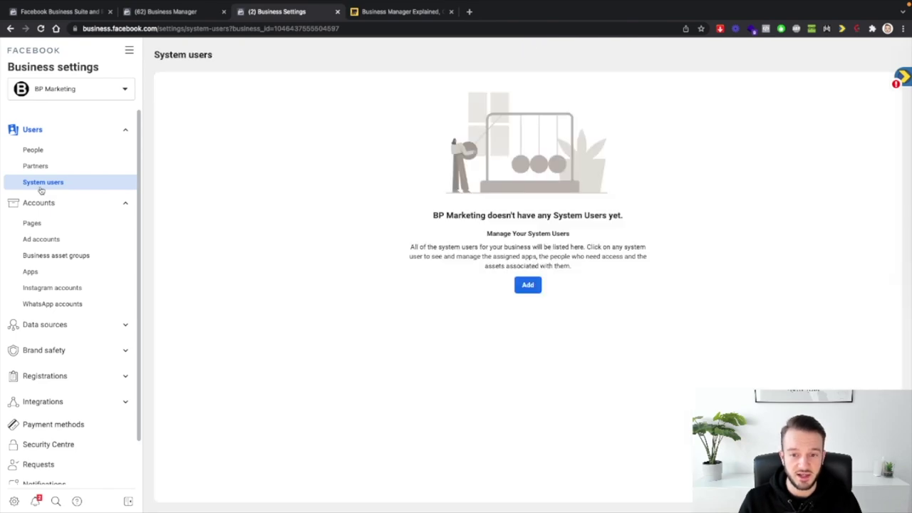
In the Pages settings, add the existing Facebook Page More Life Garments together with its linked Instagram profile
{"action": "left_click", "coordinate": [34, 222]}
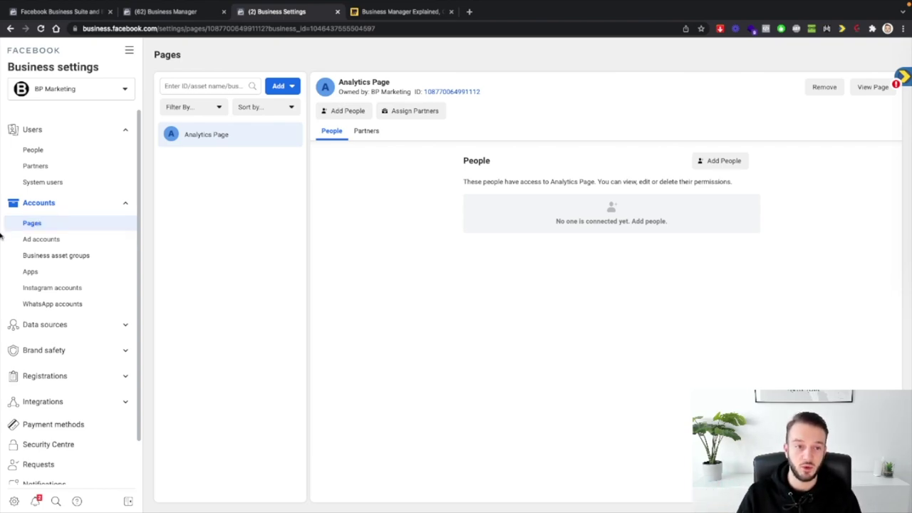
{"action": "left_click", "coordinate": [290, 92]}
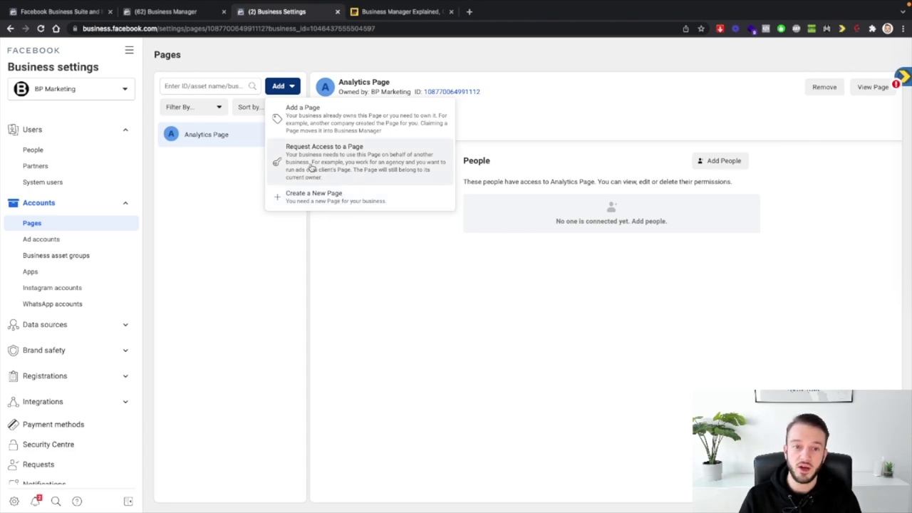
{"action": "left_click", "coordinate": [380, 128]}
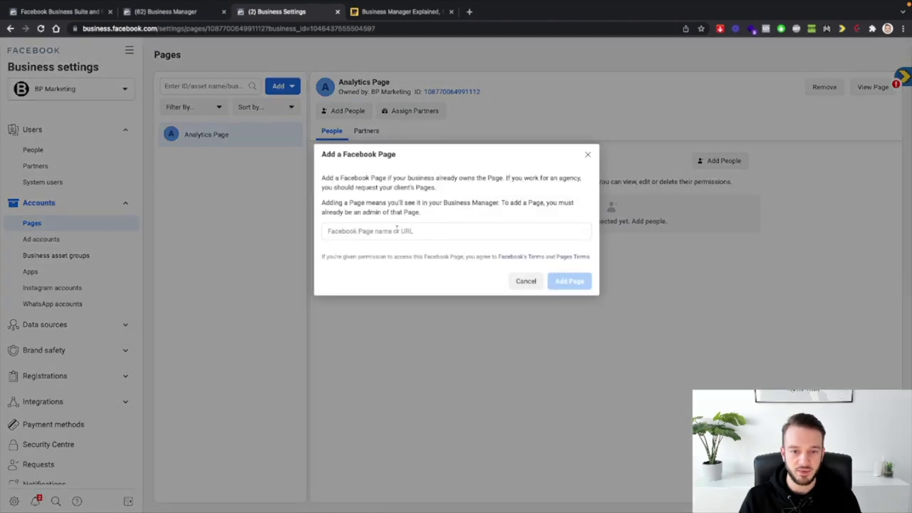
{"action": "left_click", "coordinate": [414, 235]}
{"action": "type", "text": "More Life"}
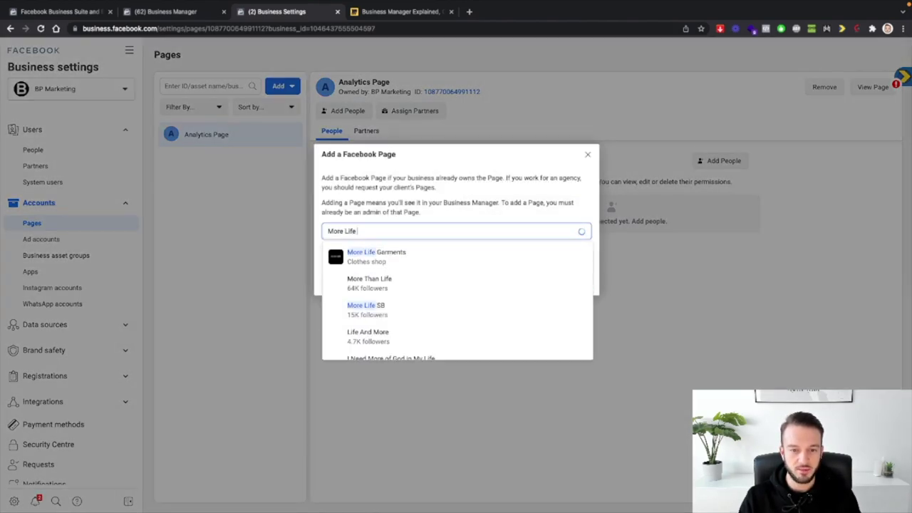
{"action": "left_click", "coordinate": [369, 255]}
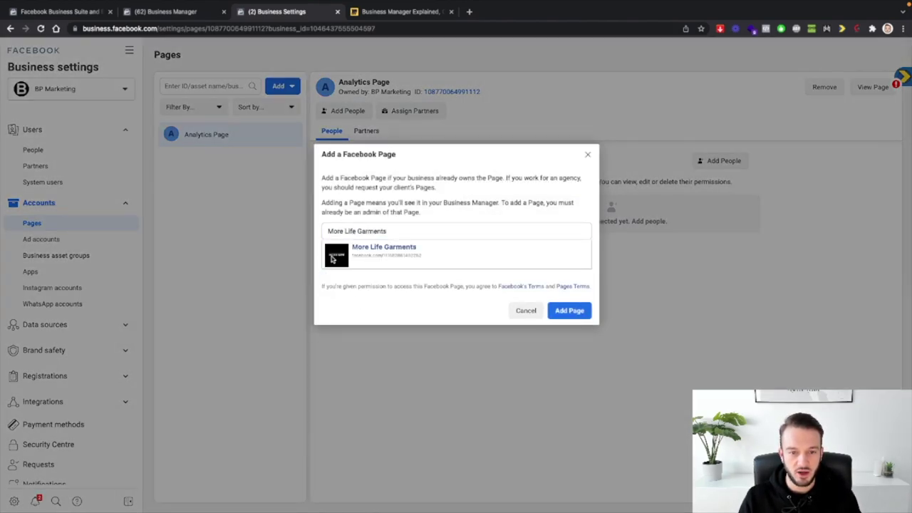
{"action": "left_click", "coordinate": [579, 312]}
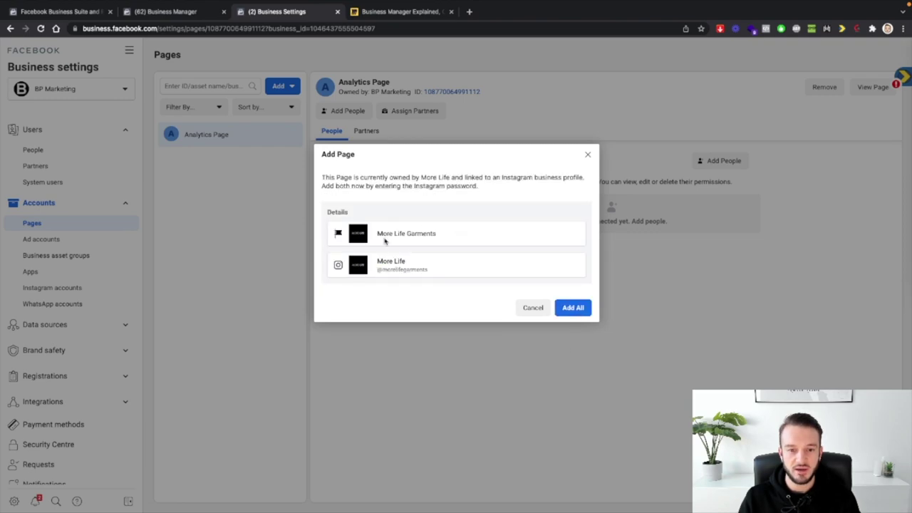
{"action": "left_click", "coordinate": [581, 309]}
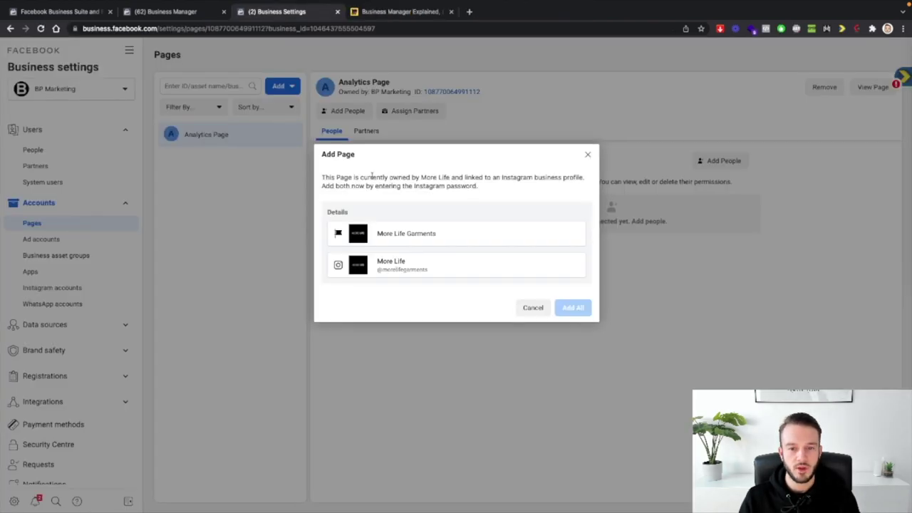
Read the ownership and linked Instagram profile notice for the More Life Garments Page, and close the Add Page dialog
{"action": "left_click_drag", "start_coordinate": [321, 176], "coordinate": [455, 184]}
{"action": "left_click", "coordinate": [482, 187]}
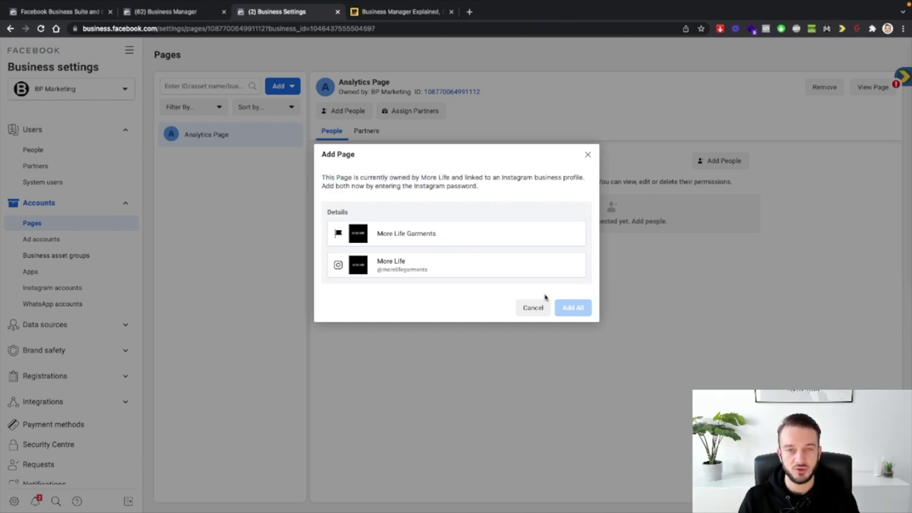
{"action": "left_click", "coordinate": [459, 205]}
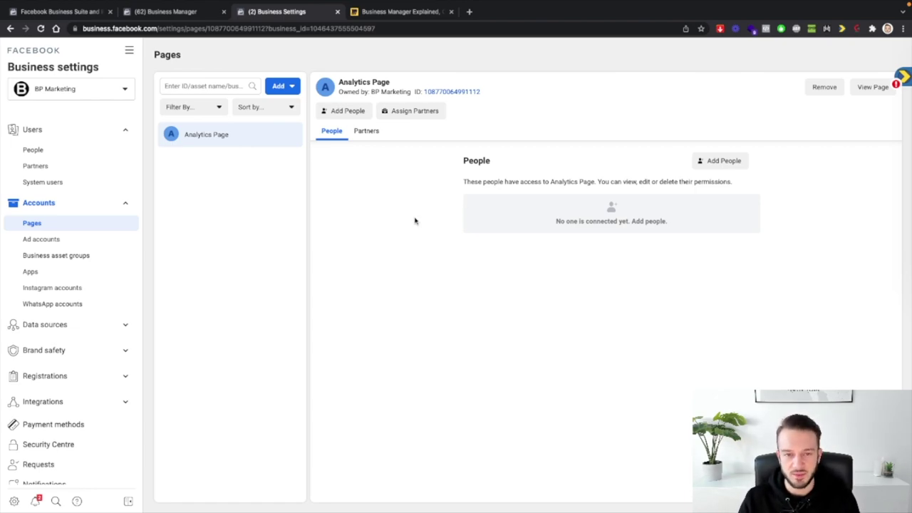
View the Ad accounts settings and the options for adding an ad account, and view the Instagram accounts settings
{"action": "left_click", "coordinate": [43, 240]}
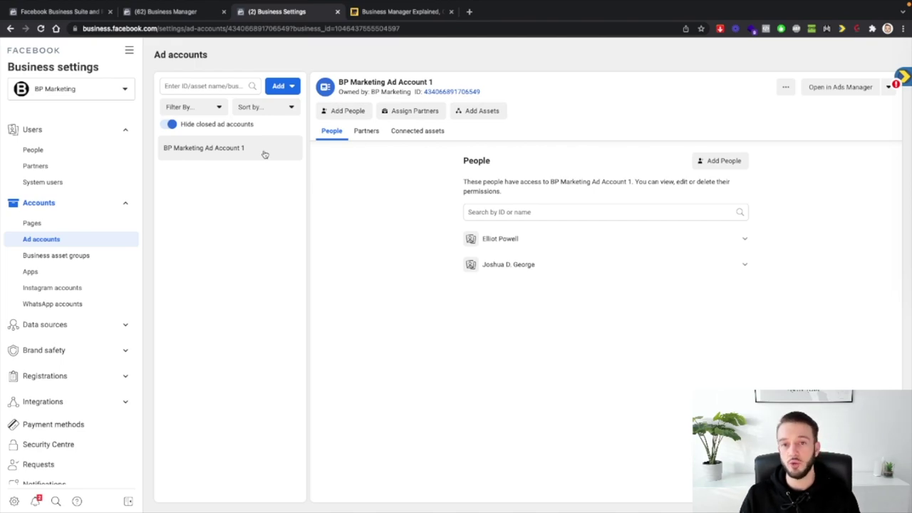
{"action": "left_click", "coordinate": [279, 87]}
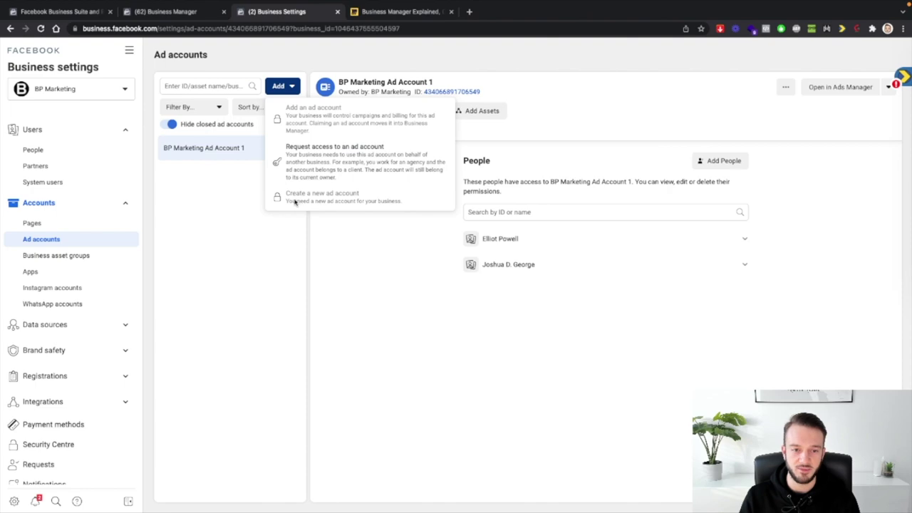
{"action": "mouse_move", "coordinate": [283, 201]}
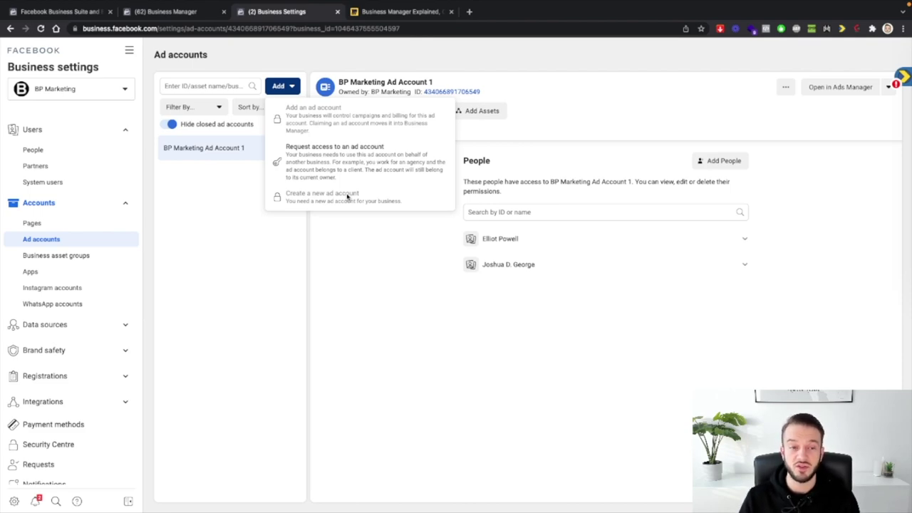
{"action": "left_click", "coordinate": [206, 199]}
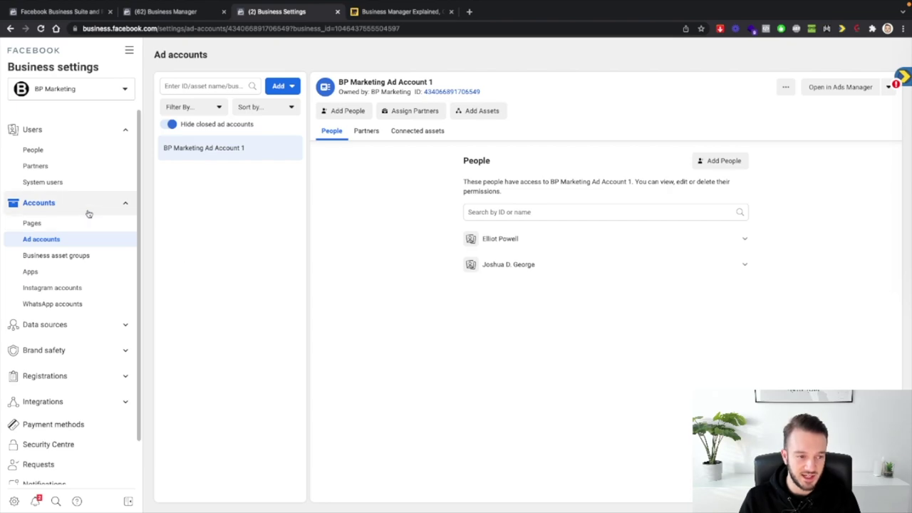
{"action": "left_click", "coordinate": [44, 290]}
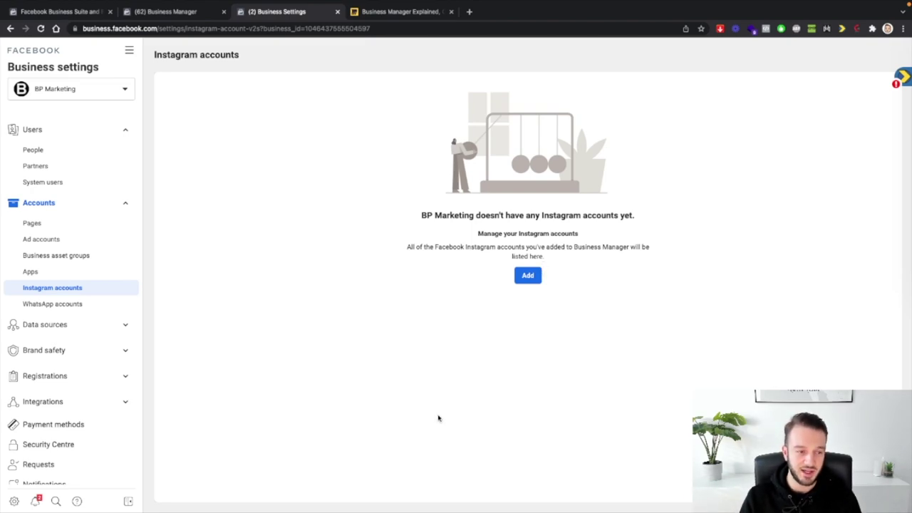
In the Pixels data source settings, create a pixel named BP Marketing's pixel without a website URL
{"action": "left_click", "coordinate": [88, 326]}
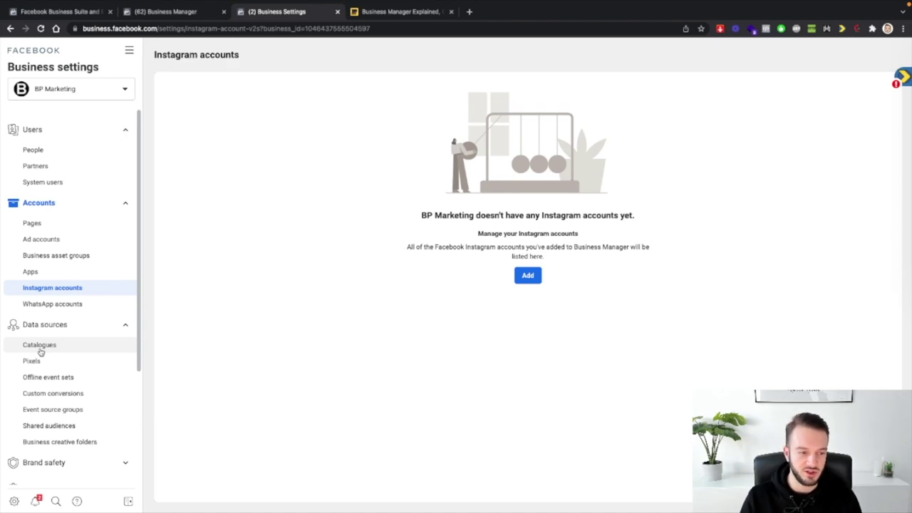
{"action": "left_click", "coordinate": [42, 364]}
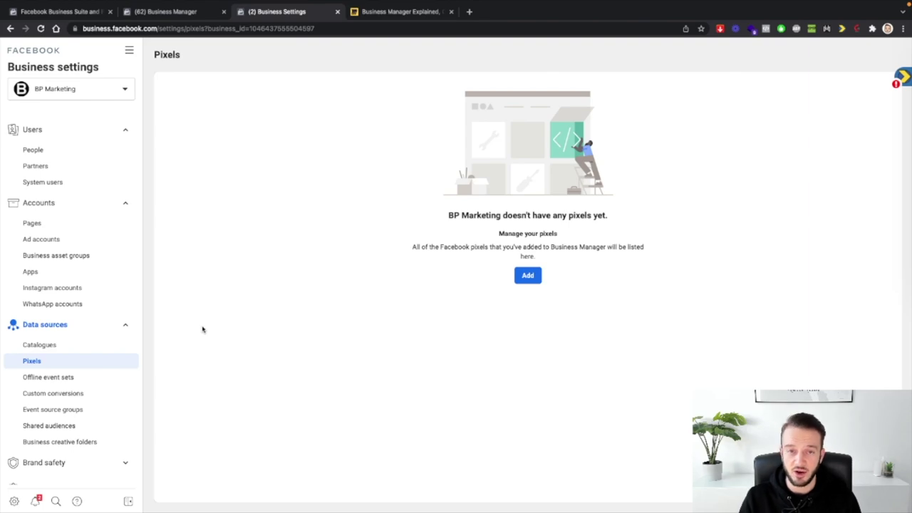
{"action": "left_click", "coordinate": [527, 276]}
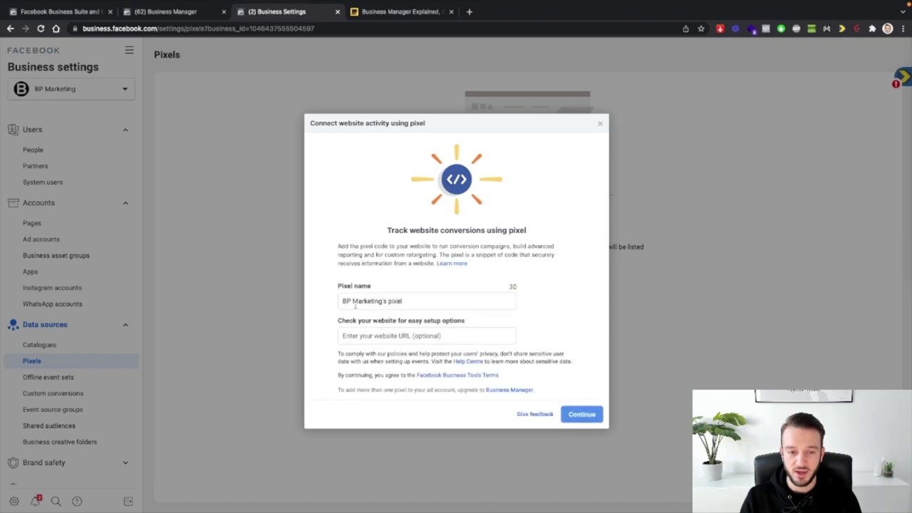
{"action": "left_click", "coordinate": [586, 421]}
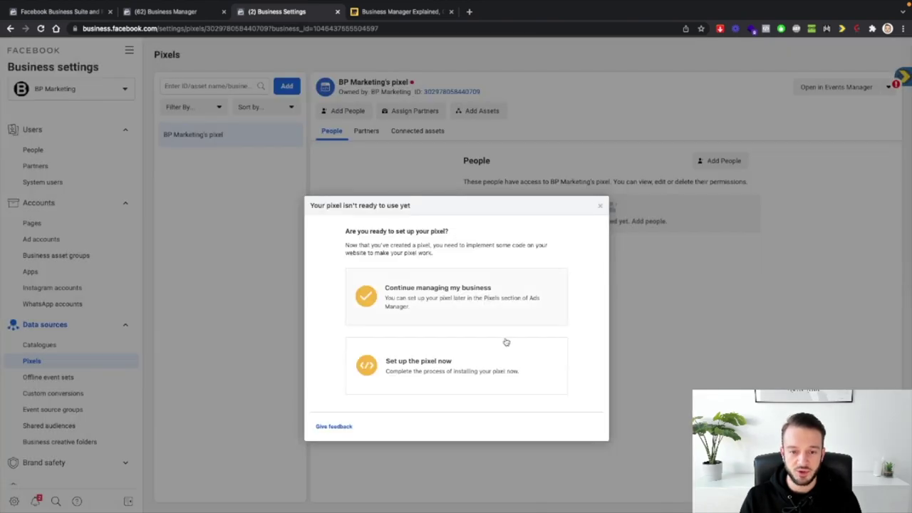
View the manual installation instructions for BP Marketing's pixel, including base code, automatic advanced matching and test traffic, and close them
{"action": "left_click", "coordinate": [453, 366]}
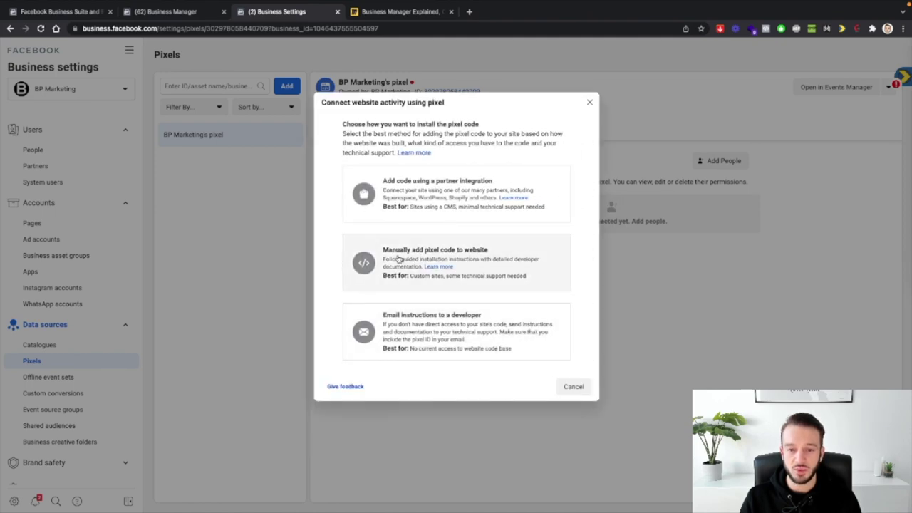
{"action": "left_click", "coordinate": [474, 264]}
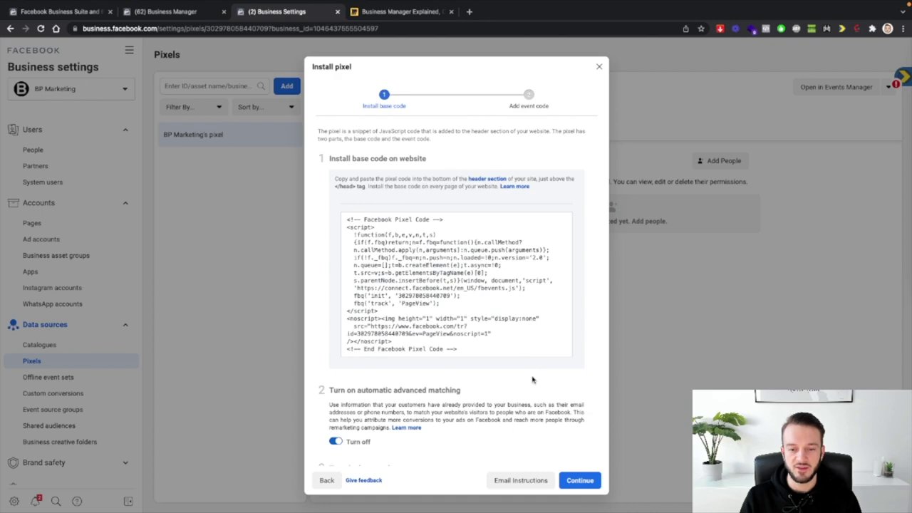
{"action": "left_click", "coordinate": [538, 280]}
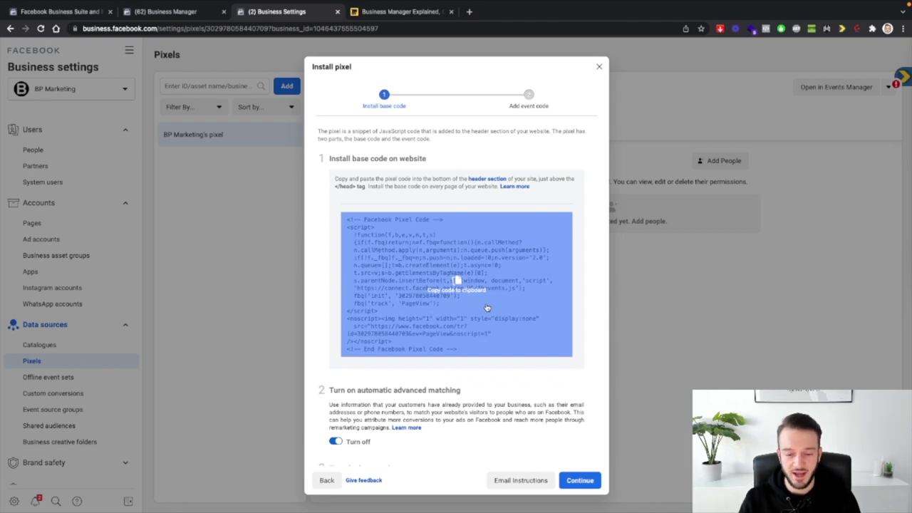
{"action": "scroll", "coordinate": [488, 308], "scroll_direction": "down", "scroll_amount": 3}
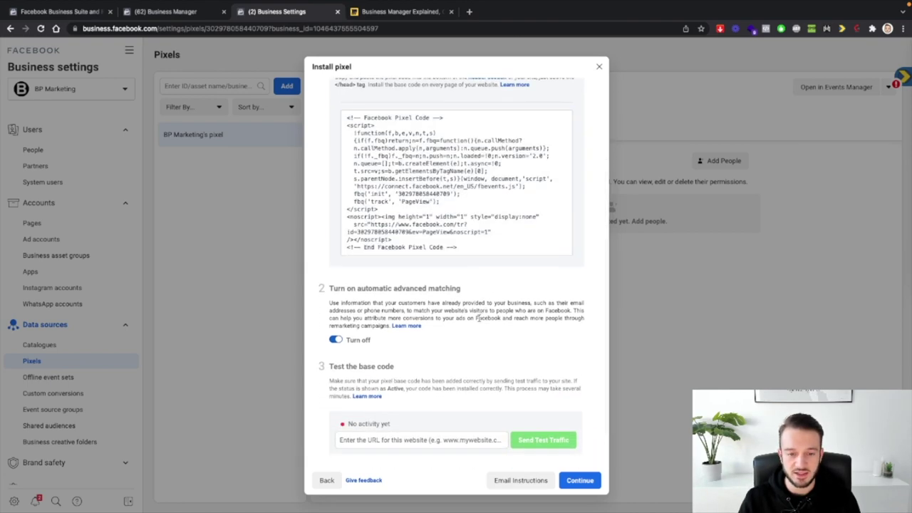
{"action": "scroll", "coordinate": [479, 319], "scroll_direction": "up", "scroll_amount": 3}
{"action": "left_click", "coordinate": [456, 285]}
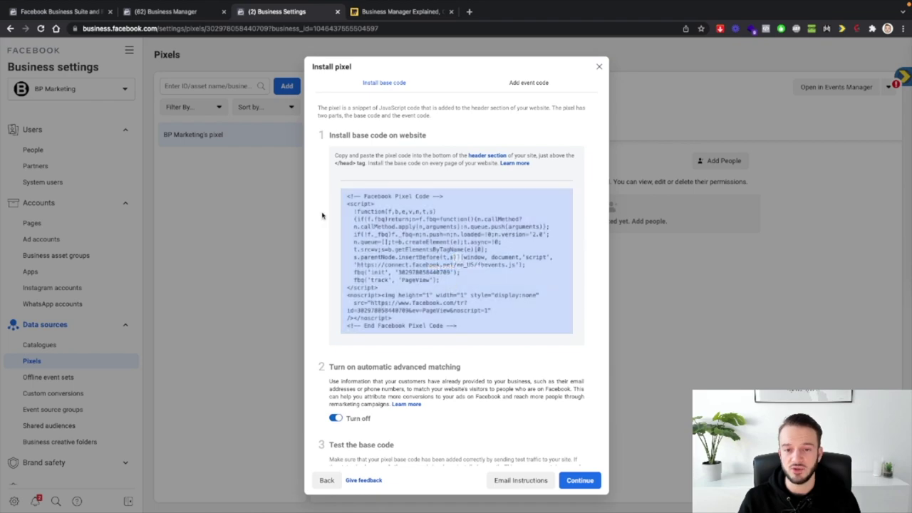
{"action": "scroll", "coordinate": [503, 355], "scroll_direction": "down", "scroll_amount": 2}
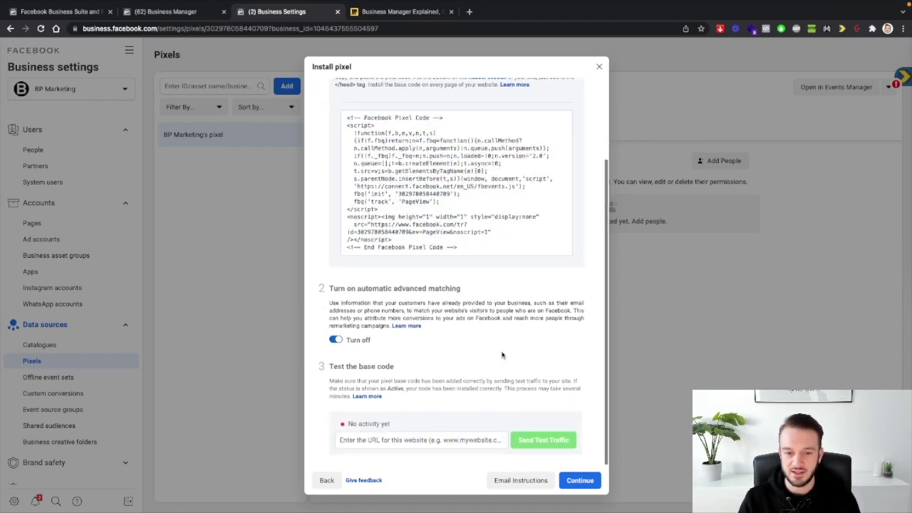
{"action": "left_click", "coordinate": [598, 67]}
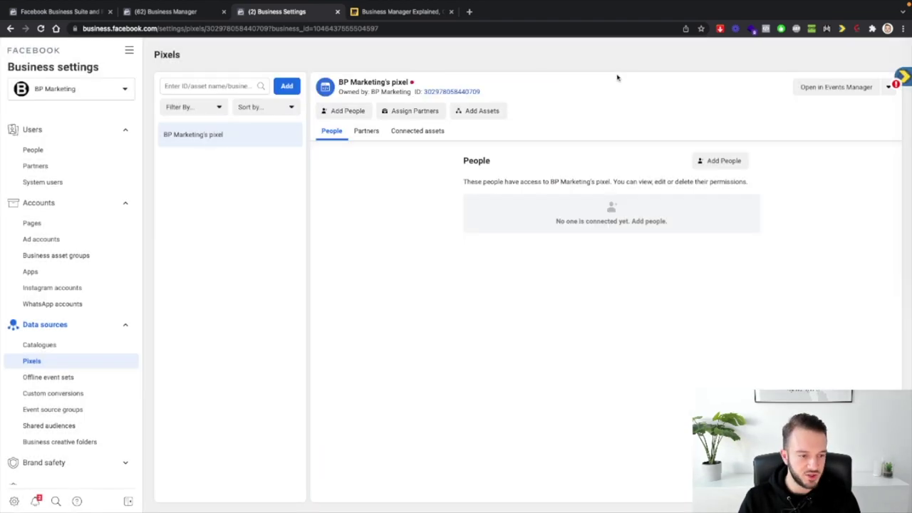
View the Domains settings under Brand safety and the form for adding a domain, and cancel it without entering one
{"action": "scroll", "coordinate": [57, 409], "scroll_direction": "down", "scroll_amount": 2}
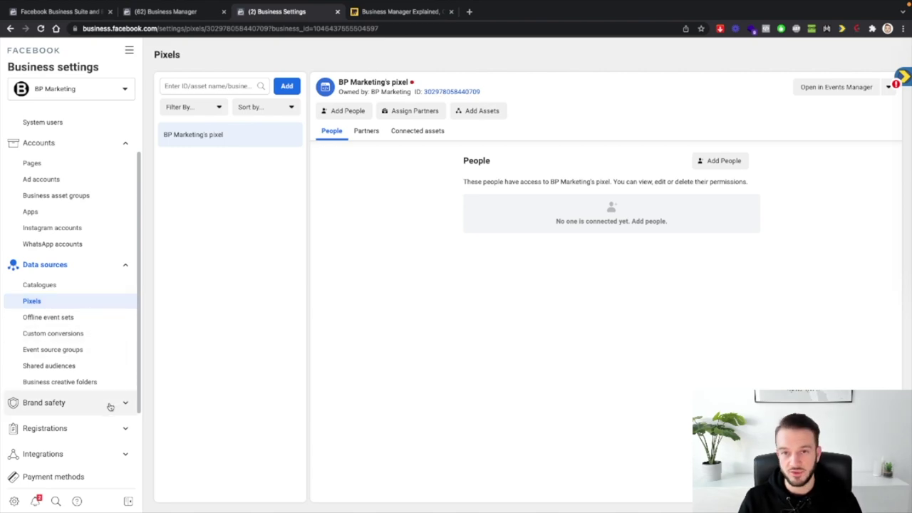
{"action": "scroll", "coordinate": [110, 406], "scroll_direction": "down", "scroll_amount": 3}
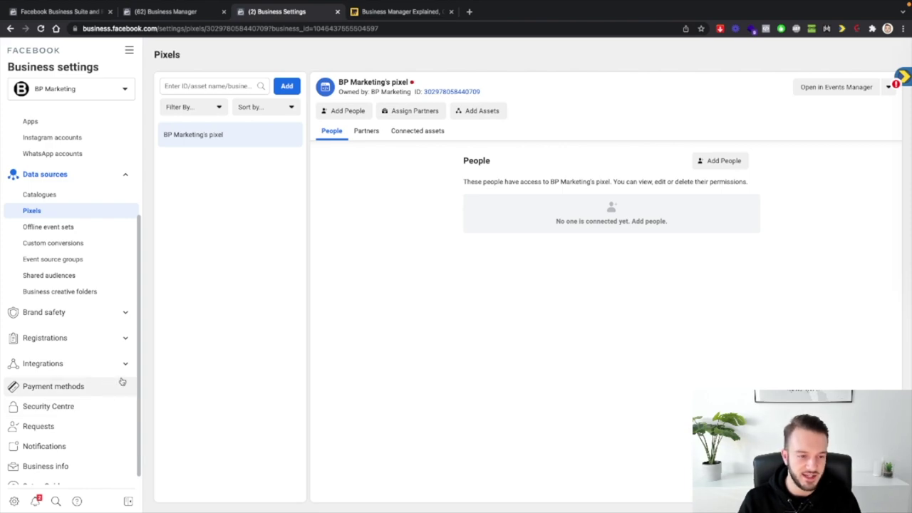
{"action": "left_click", "coordinate": [48, 317]}
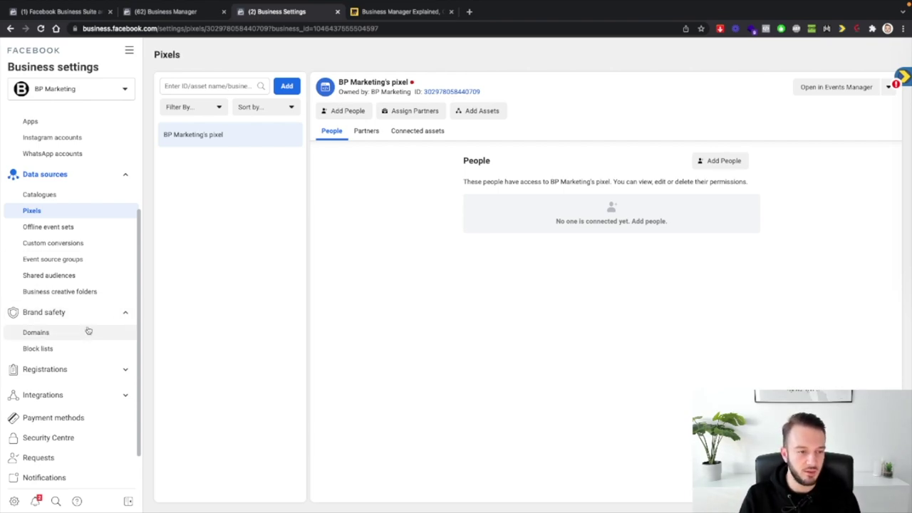
{"action": "left_click", "coordinate": [46, 332]}
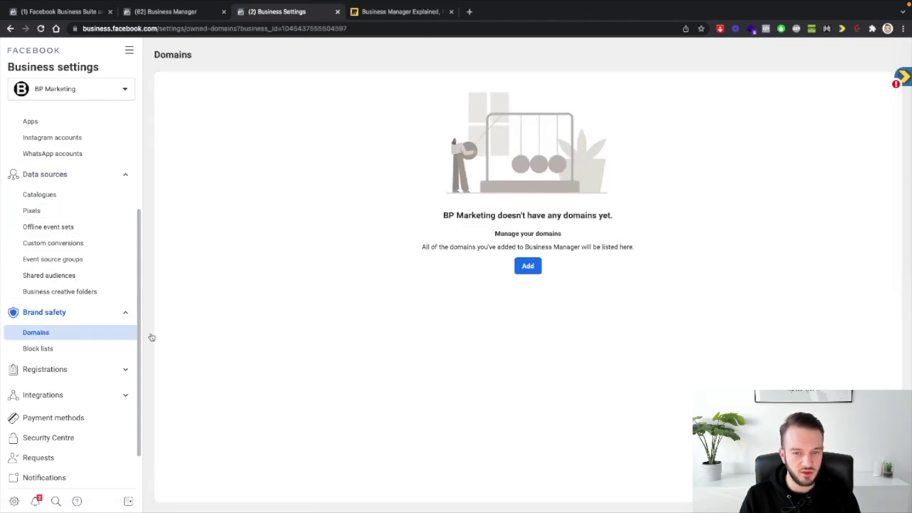
{"action": "left_click", "coordinate": [529, 267]}
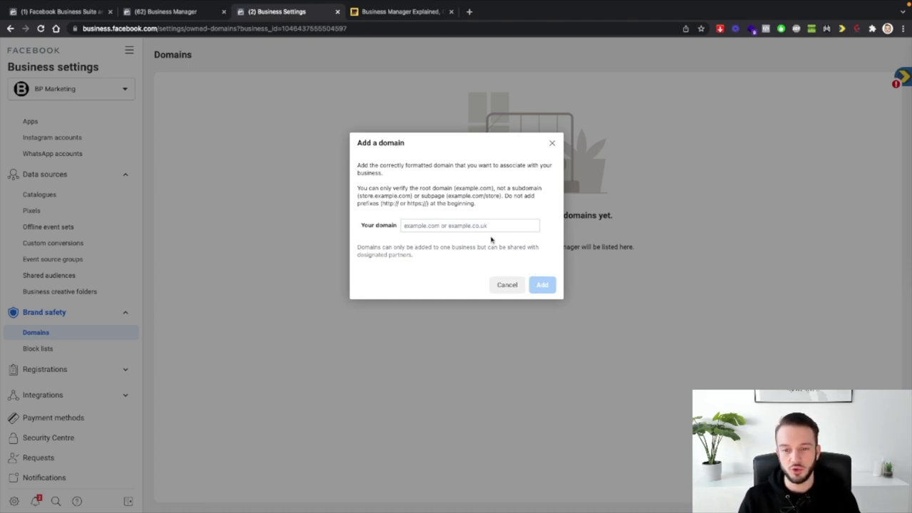
{"action": "left_click", "coordinate": [489, 227]}
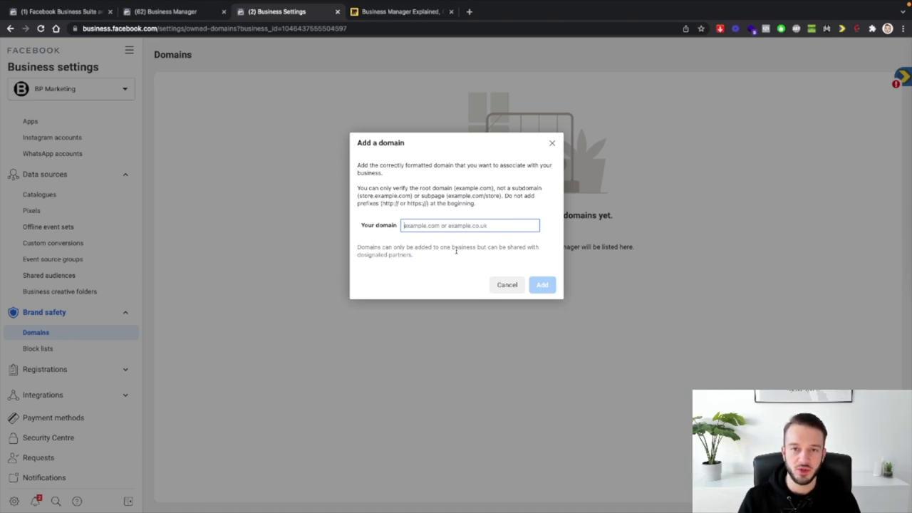
{"action": "left_click", "coordinate": [509, 286]}
View the Security Centre's two-factor authentication requirement options and the business verification section
{"action": "scroll", "coordinate": [117, 331], "scroll_direction": "down", "scroll_amount": 1}
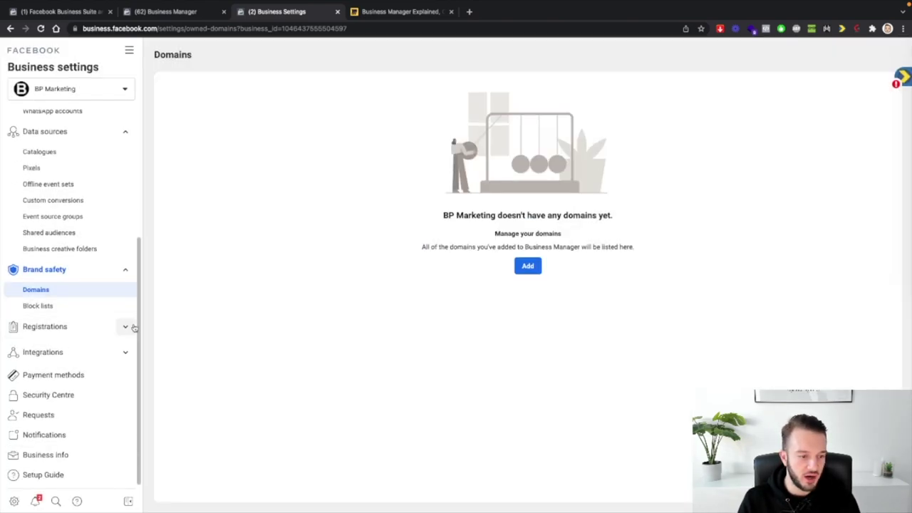
{"action": "left_click", "coordinate": [71, 396]}
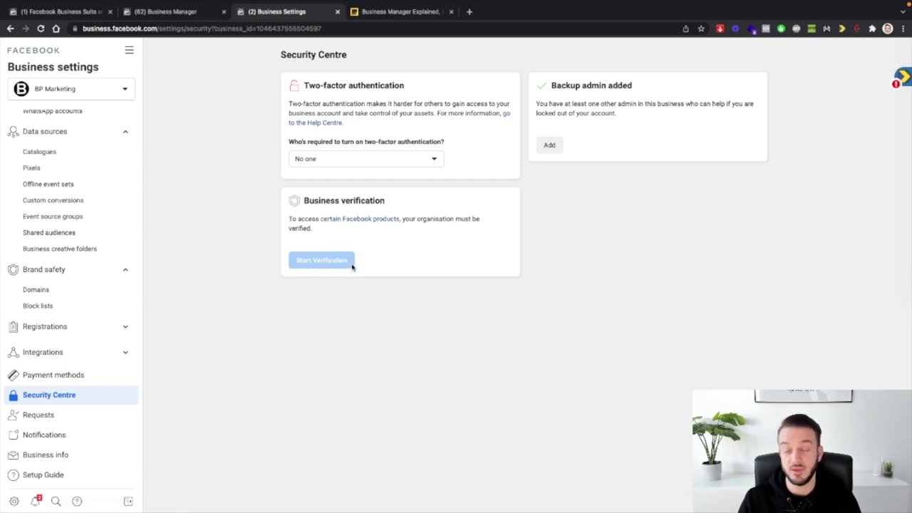
{"action": "mouse_move", "coordinate": [353, 268]}
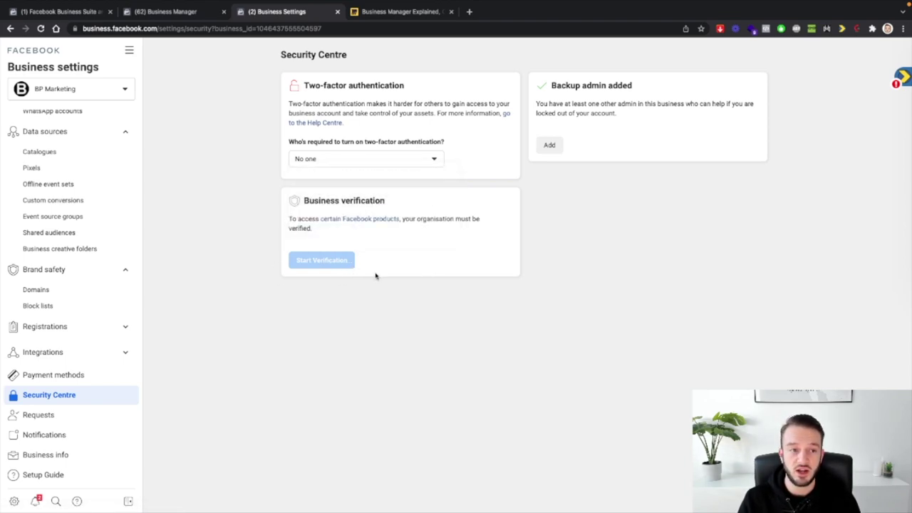
{"action": "left_click", "coordinate": [346, 165]}
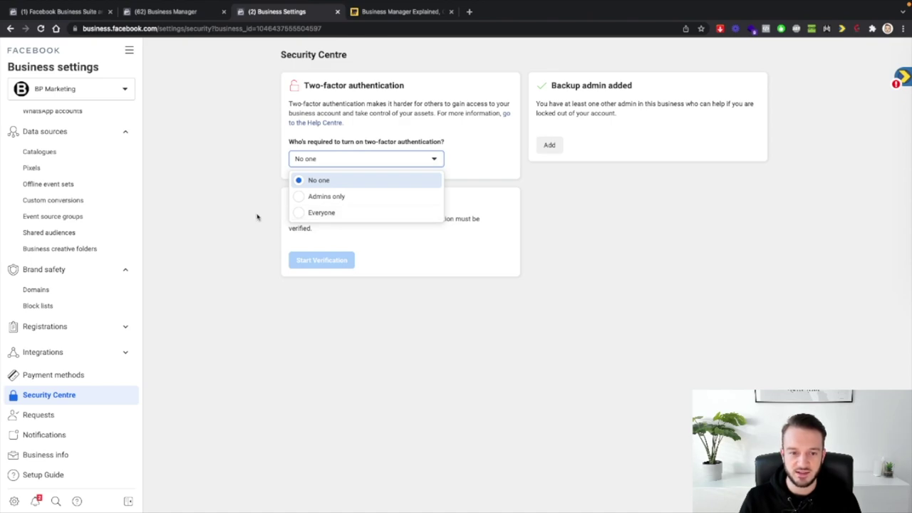
{"action": "left_click", "coordinate": [269, 235]}
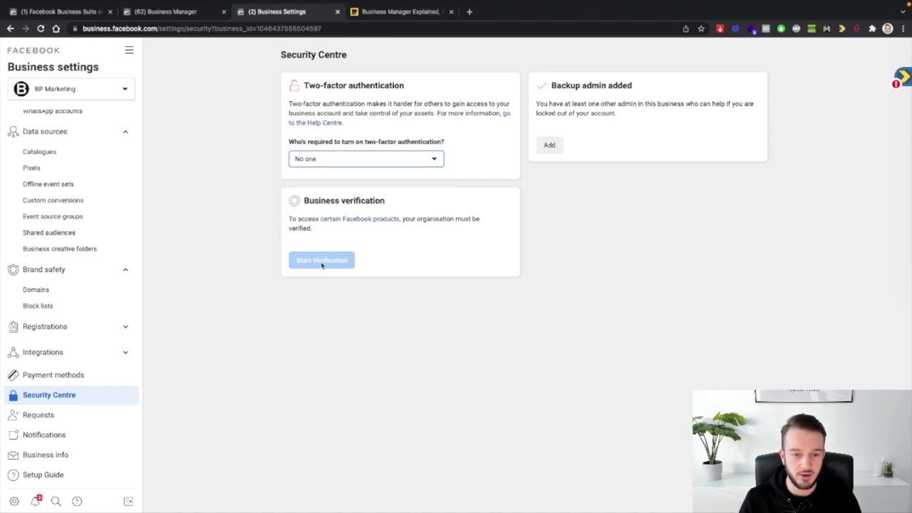
{"action": "mouse_move", "coordinate": [321, 265]}
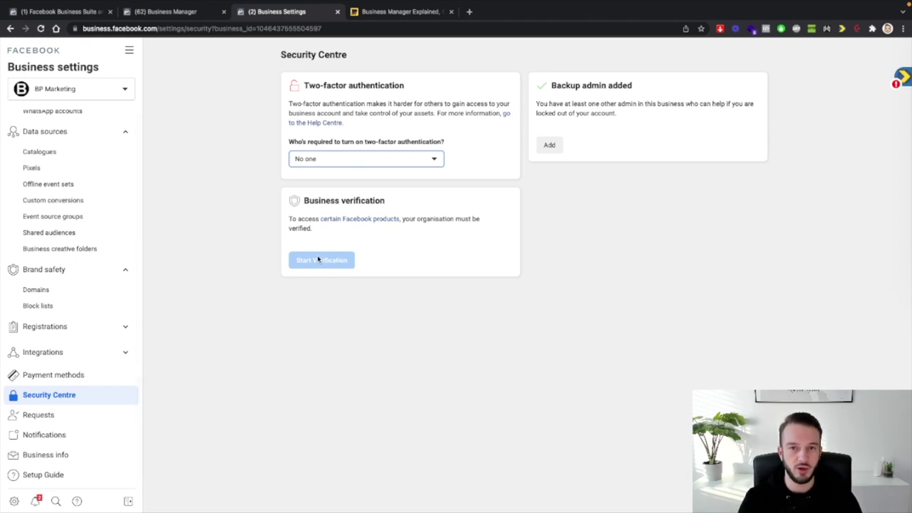
{"action": "mouse_move", "coordinate": [318, 260]}
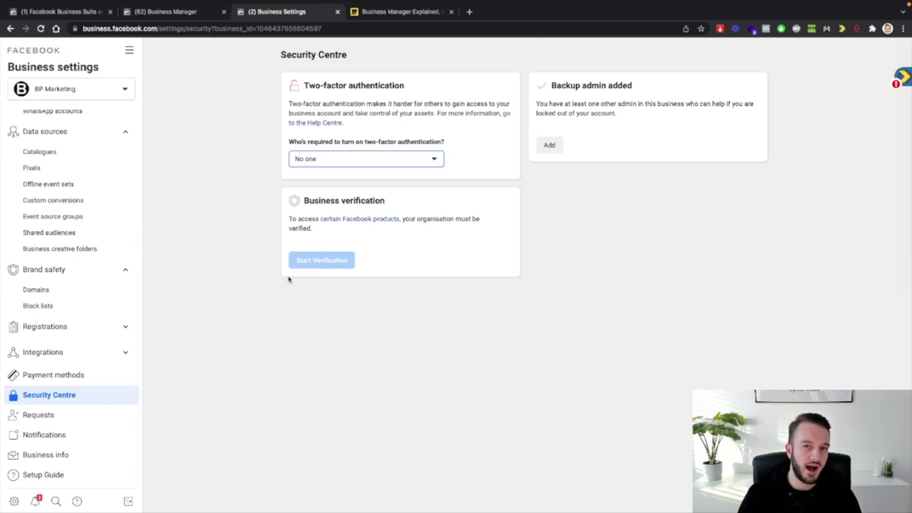
Start creating a new app ID in BP Marketing's Apps settings and choose Business as the app type
{"action": "scroll", "coordinate": [45, 325], "scroll_direction": "up", "scroll_amount": 3}
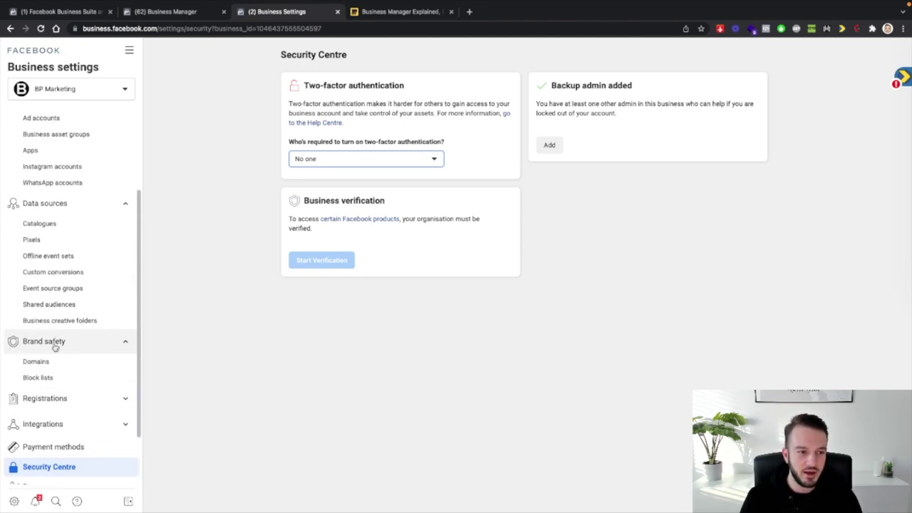
{"action": "left_click", "coordinate": [30, 180]}
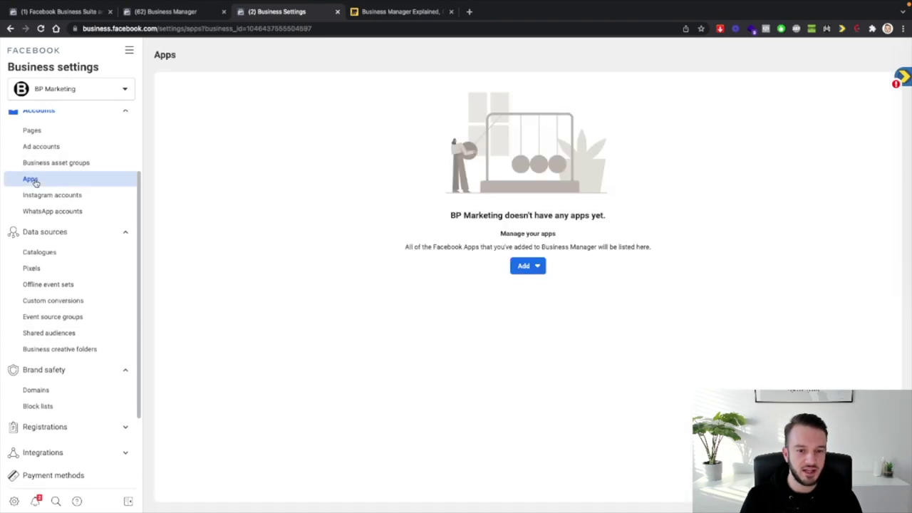
{"action": "left_click", "coordinate": [527, 267]}
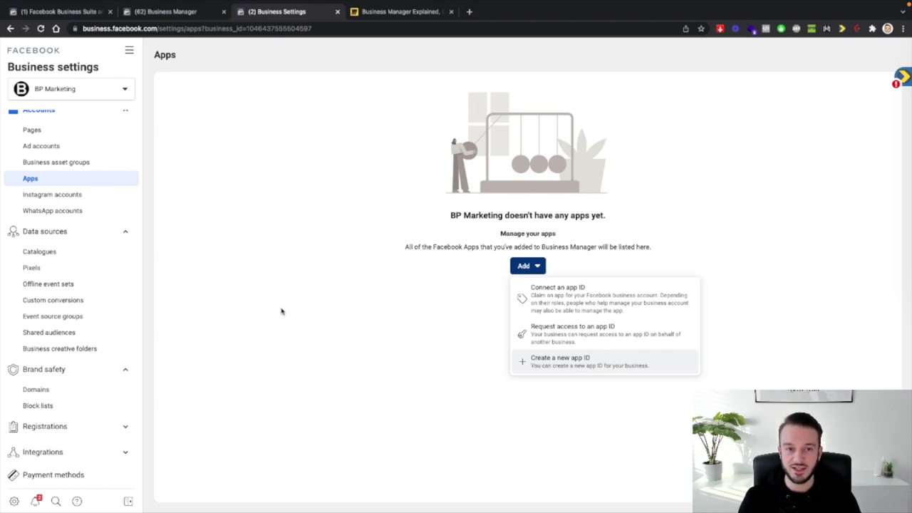
{"action": "left_click", "coordinate": [555, 363]}
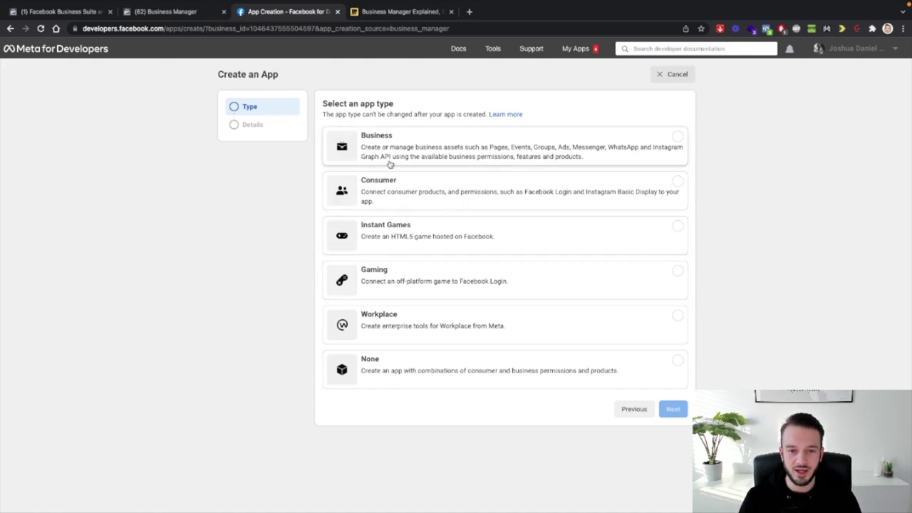
{"action": "left_click", "coordinate": [421, 152]}
{"action": "left_click", "coordinate": [673, 409]}
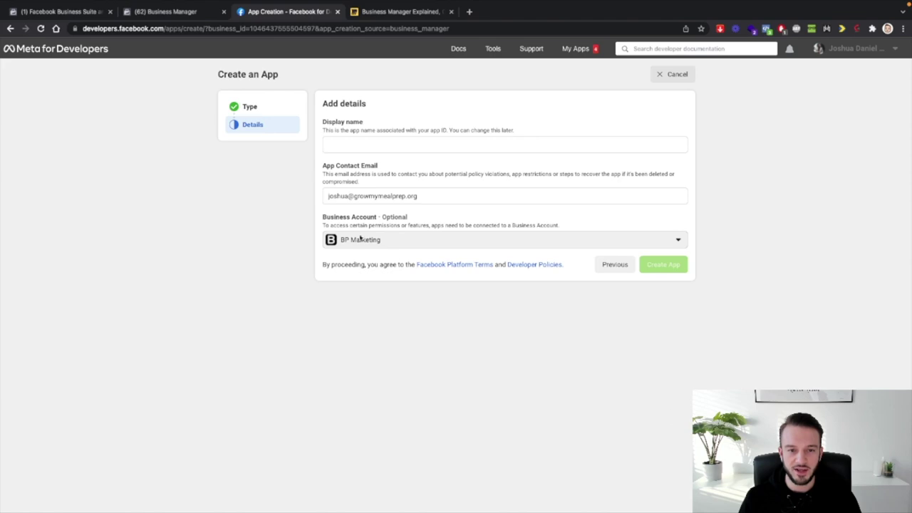
Give the app the display name Demo App For Explainer Vid and create it under the BP Marketing business account
{"action": "left_click", "coordinate": [427, 142]}
{"action": "type", "text": "D"}
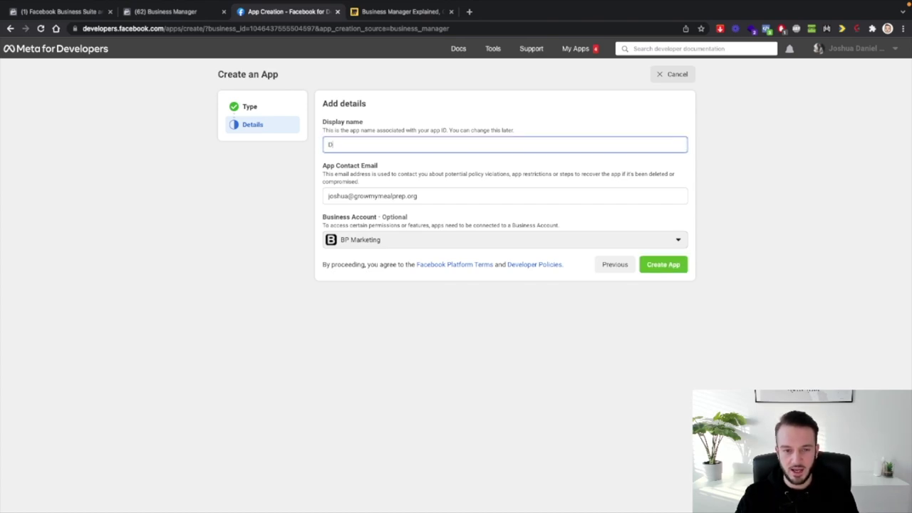
{"action": "type", "text": "emo TeApp Fo"}
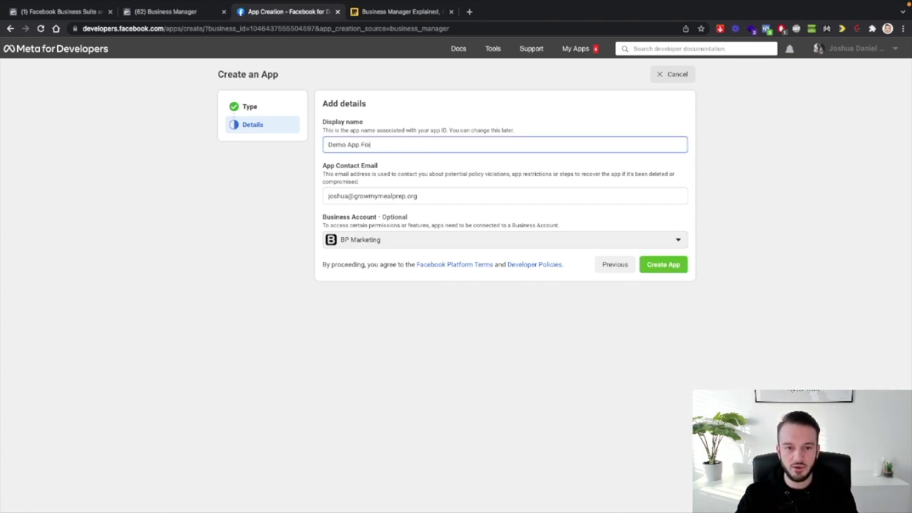
{"action": "type", "text": "r Explainer Vid"}
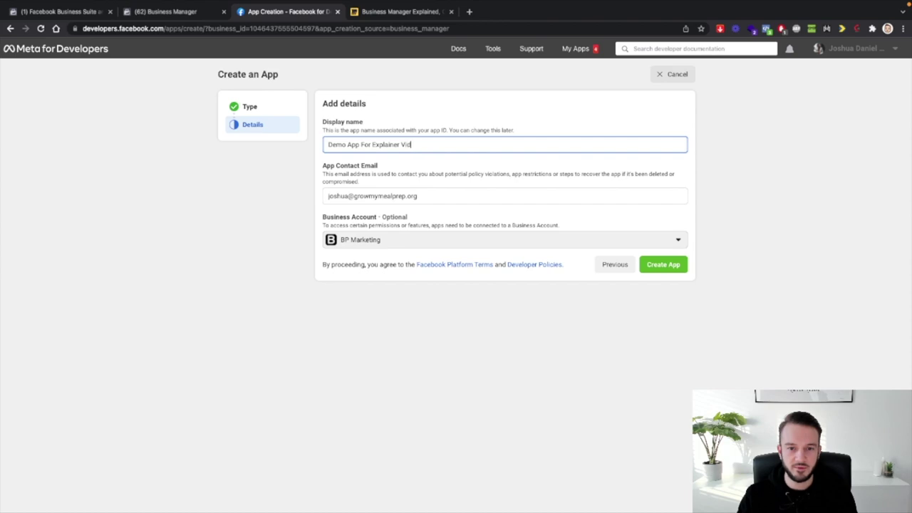
{"action": "left_click", "coordinate": [651, 267]}
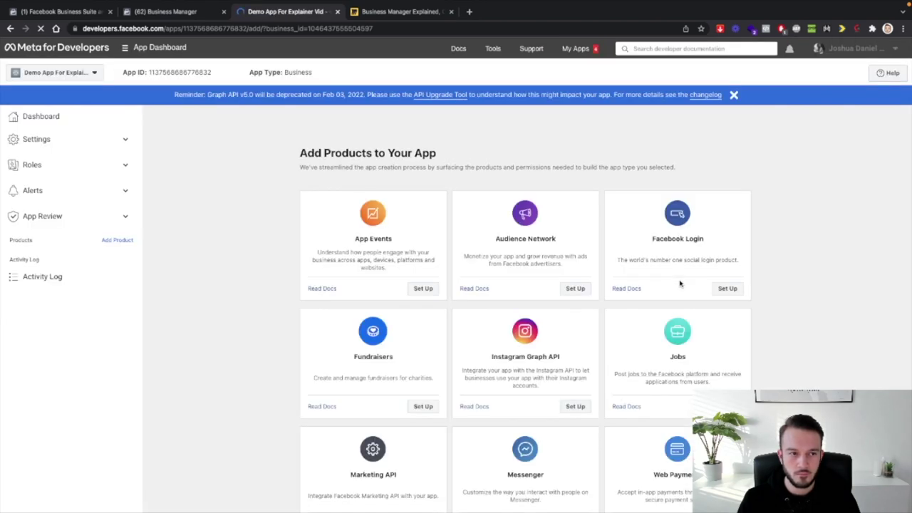
Copy the new app's ID and return to the Apps section of Business settings
{"action": "left_click", "coordinate": [170, 75]}
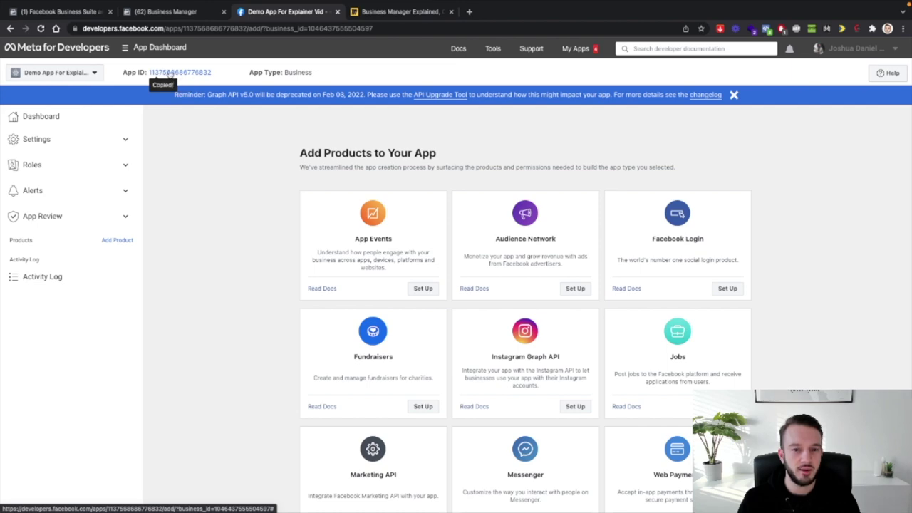
{"action": "left_click", "coordinate": [125, 47]}
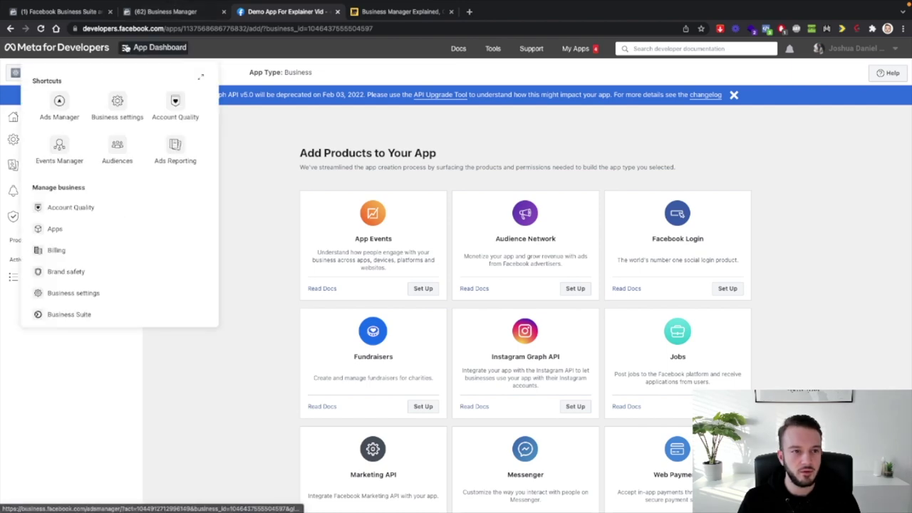
{"action": "left_click", "coordinate": [118, 104]}
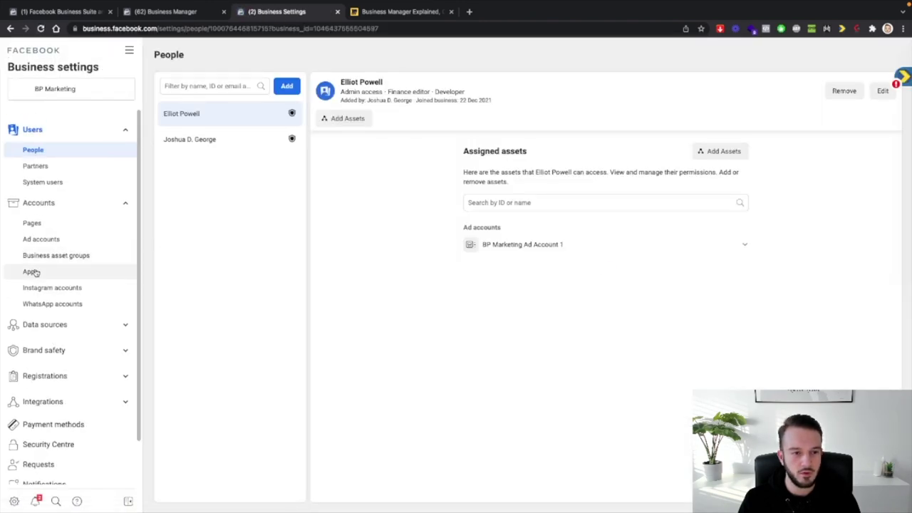
{"action": "left_click", "coordinate": [31, 271]}
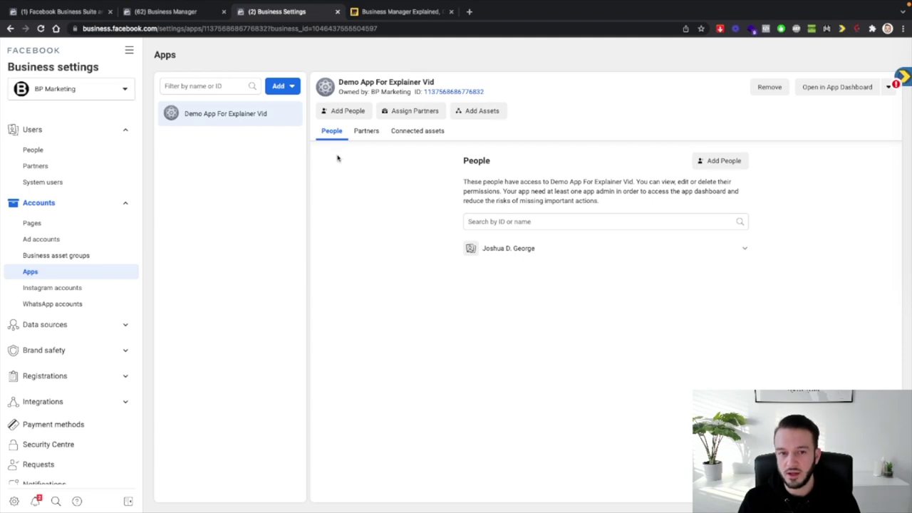
Connect the app to BP Marketing by submitting the copied app ID, and close the approval notice
{"action": "left_click", "coordinate": [292, 93]}
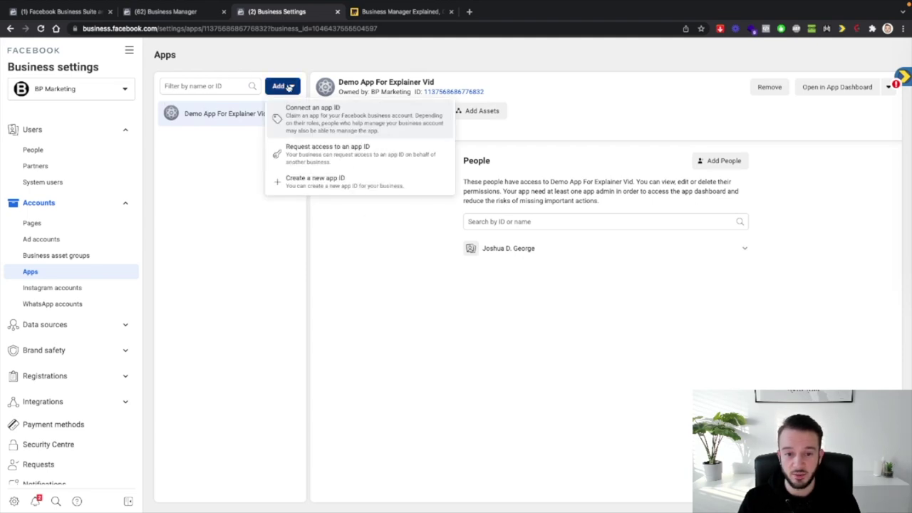
{"action": "left_click", "coordinate": [318, 116]}
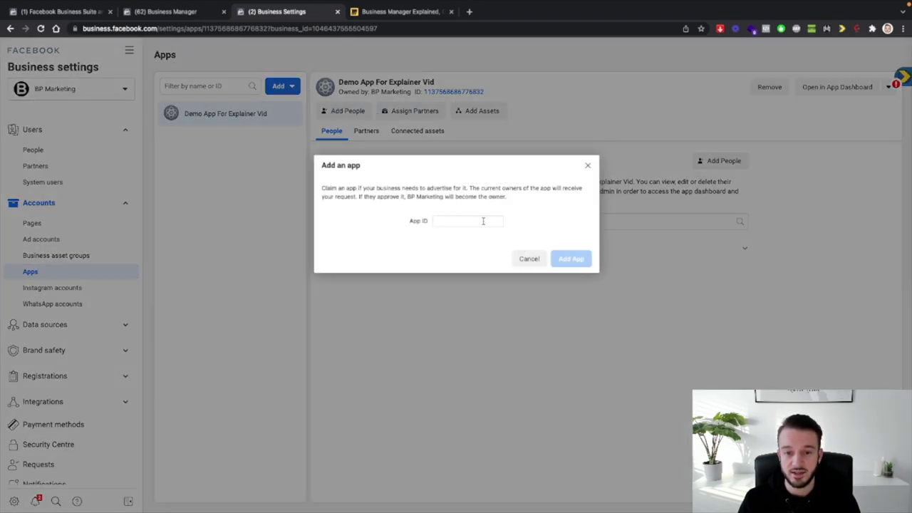
{"action": "key", "text": "ctrl+v"}
{"action": "left_click", "coordinate": [571, 258]}
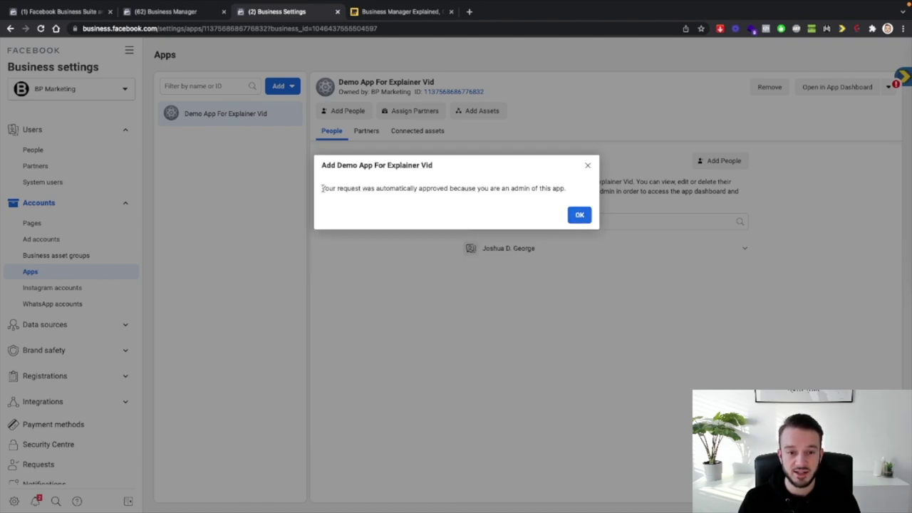
{"action": "left_click_drag", "start_coordinate": [322, 188], "coordinate": [356, 189]}
{"action": "left_click", "coordinate": [391, 198]}
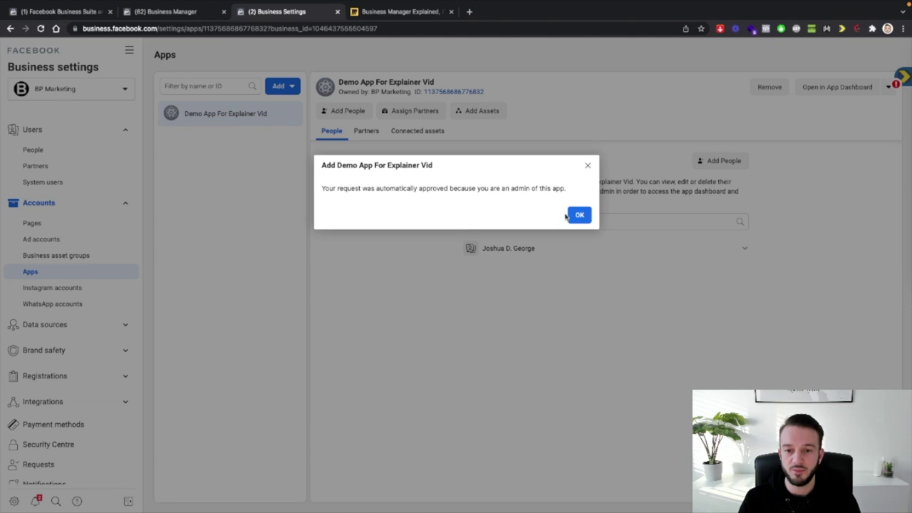
{"action": "left_click", "coordinate": [579, 216]}
Check the business verification option in the Security Centre
{"action": "scroll", "coordinate": [40, 392], "scroll_direction": "down", "scroll_amount": 1}
{"action": "scroll", "coordinate": [43, 426], "scroll_direction": "up", "scroll_amount": 1}
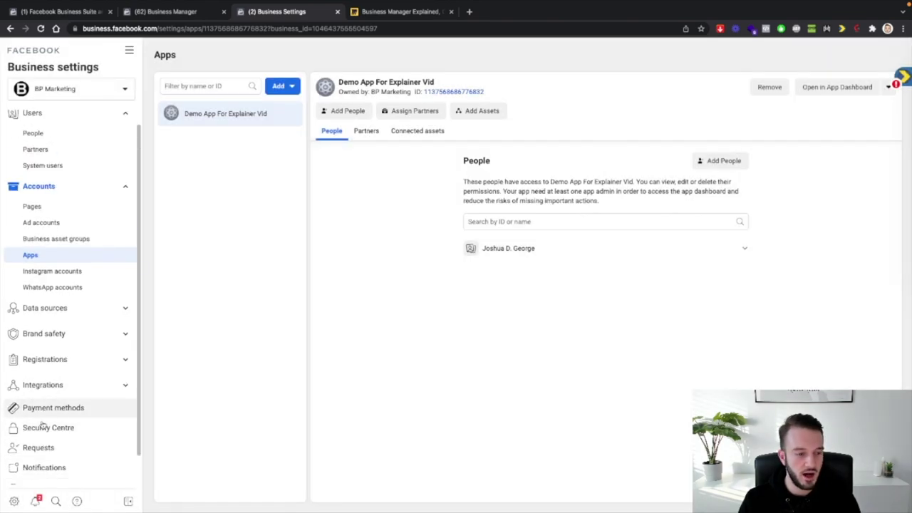
{"action": "left_click", "coordinate": [43, 427]}
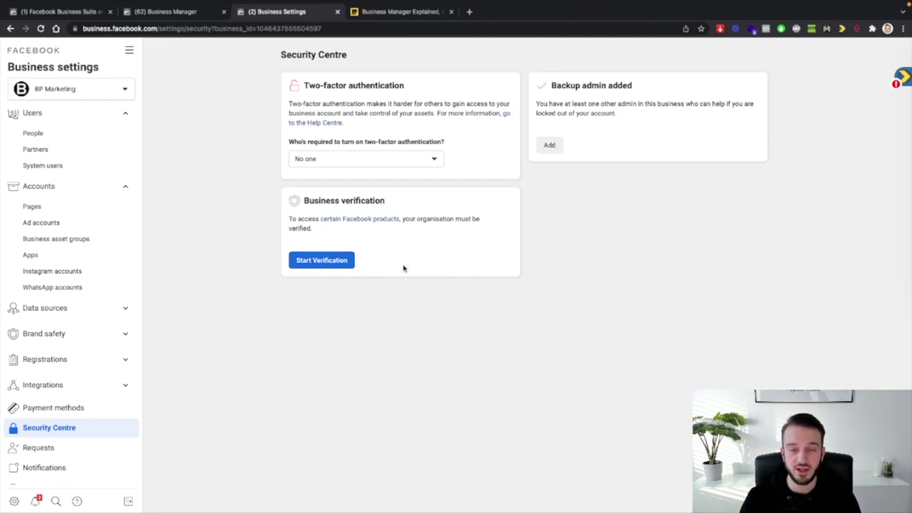
View the Requests section, checking both sent and received requests
{"action": "scroll", "coordinate": [97, 265], "scroll_direction": "up", "scroll_amount": 1}
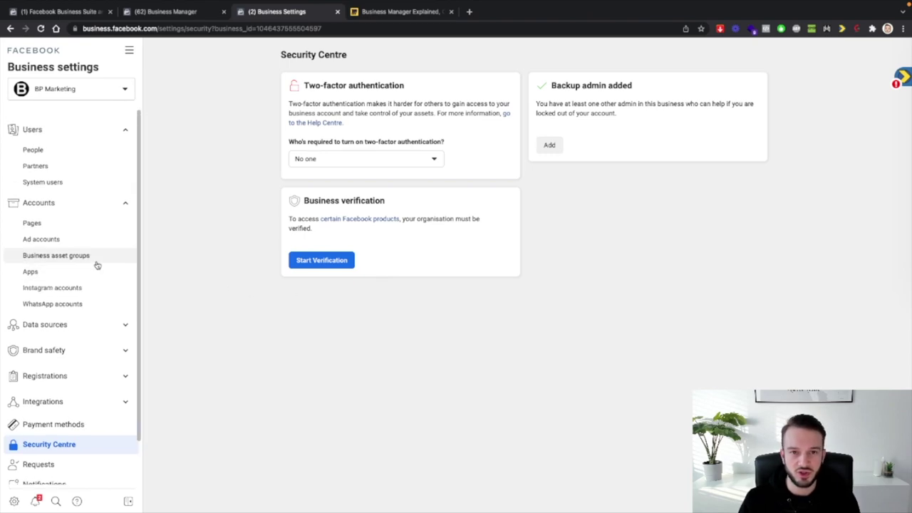
{"action": "scroll", "coordinate": [91, 267], "scroll_direction": "down", "scroll_amount": 2}
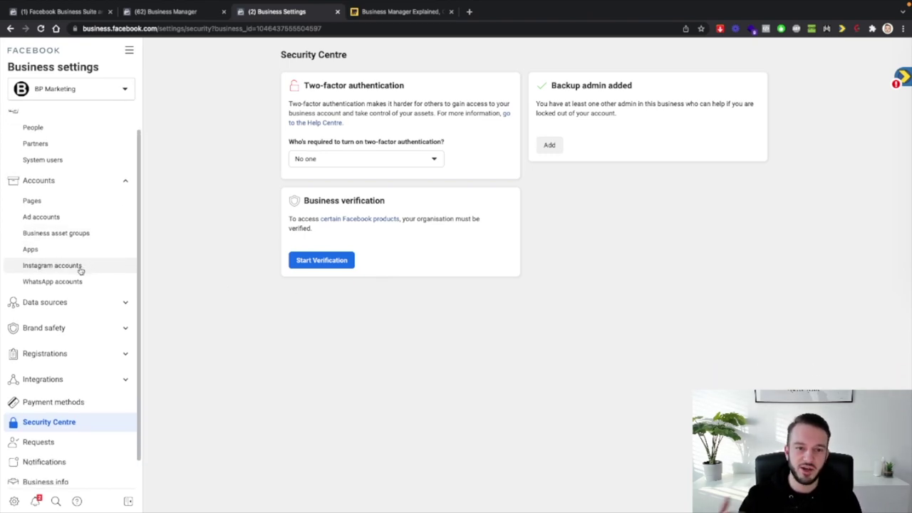
{"action": "scroll", "coordinate": [28, 328], "scroll_direction": "down", "scroll_amount": 2}
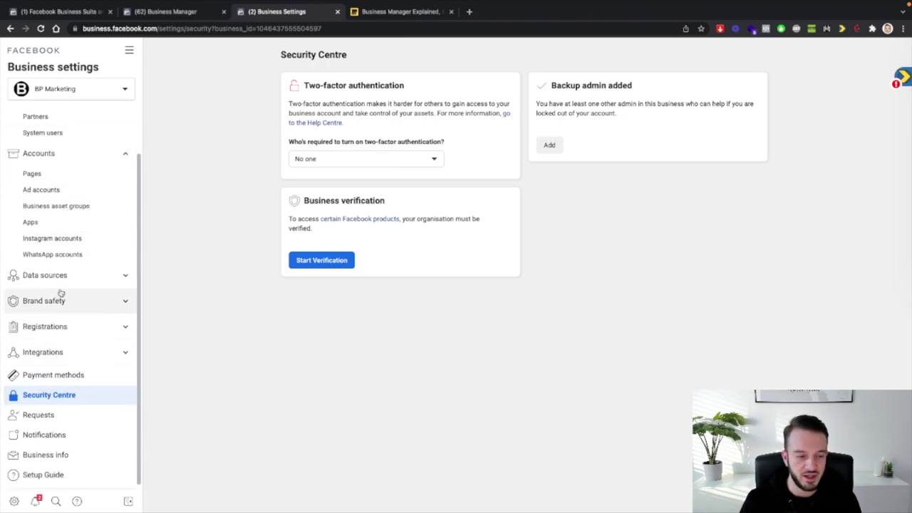
{"action": "left_click", "coordinate": [62, 419]}
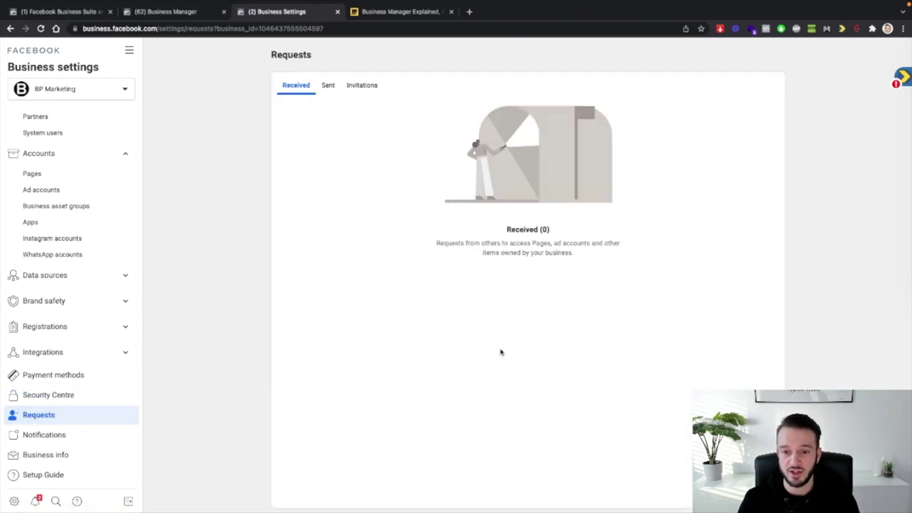
{"action": "left_click", "coordinate": [330, 87]}
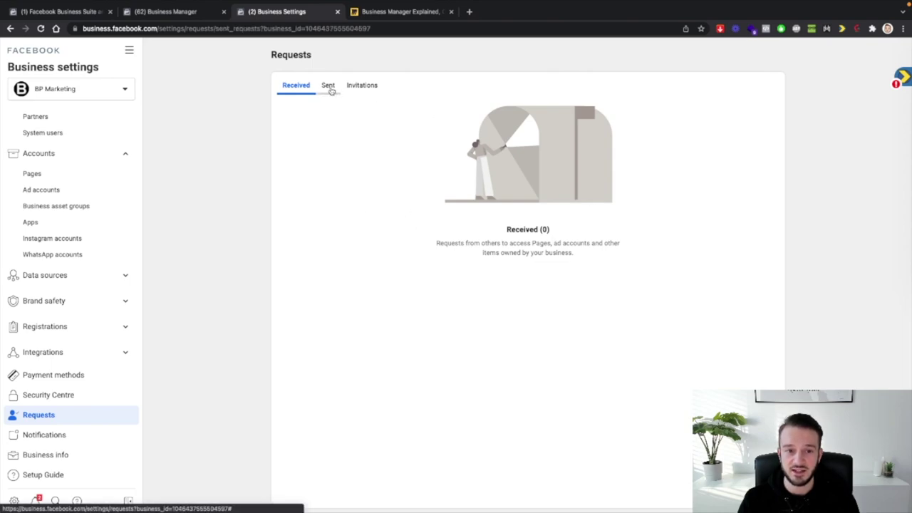
{"action": "left_click", "coordinate": [298, 87]}
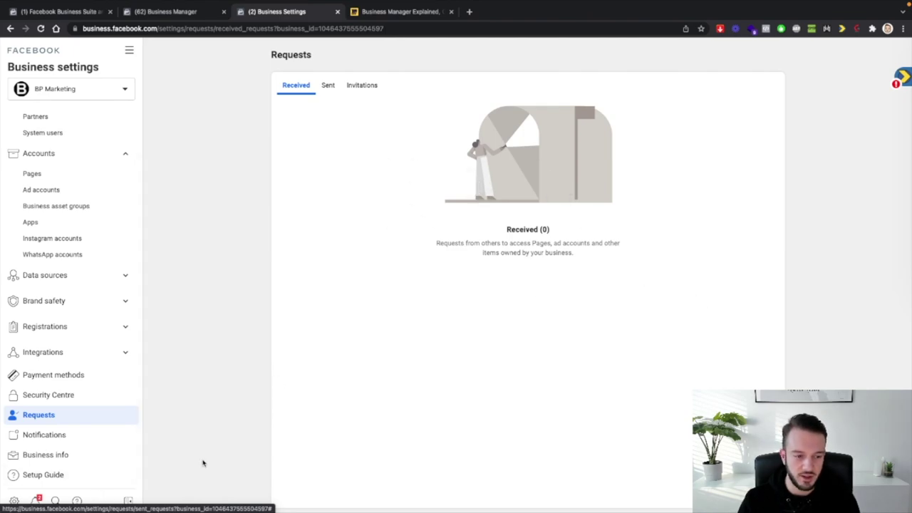
Review the Business info page, including the business verification details and the legal business name field
{"action": "left_click", "coordinate": [66, 459]}
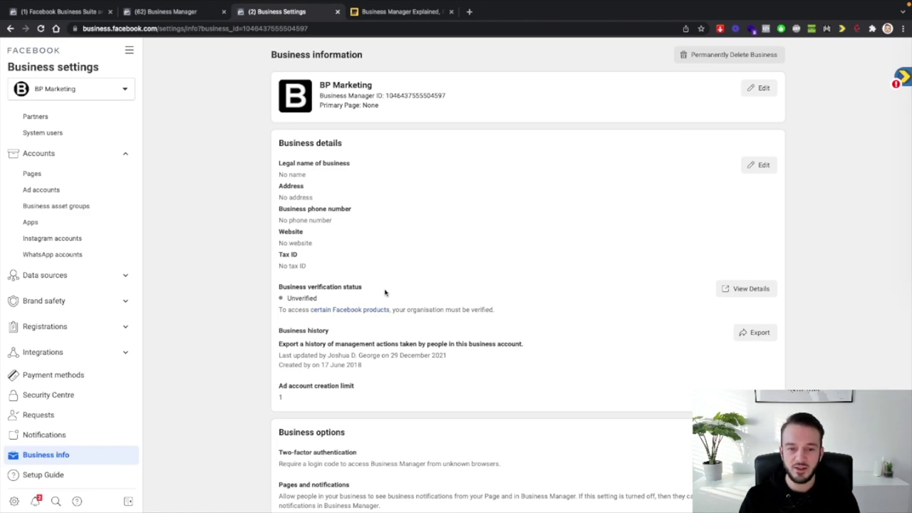
{"action": "left_click", "coordinate": [748, 294]}
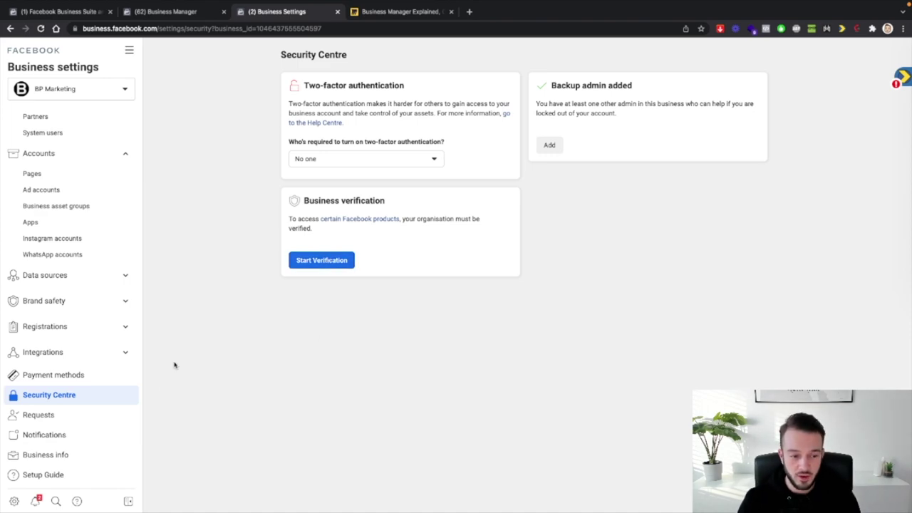
{"action": "left_click", "coordinate": [61, 456]}
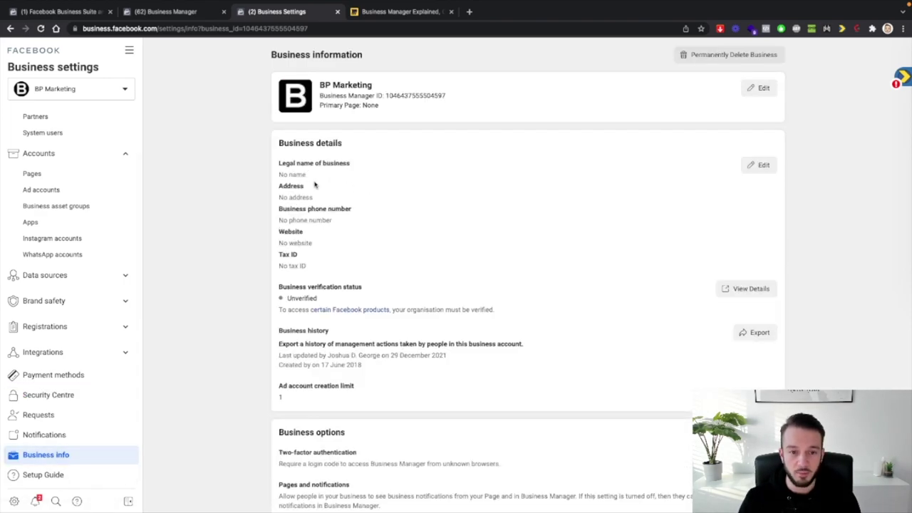
{"action": "left_click_drag", "start_coordinate": [282, 164], "coordinate": [332, 164]}
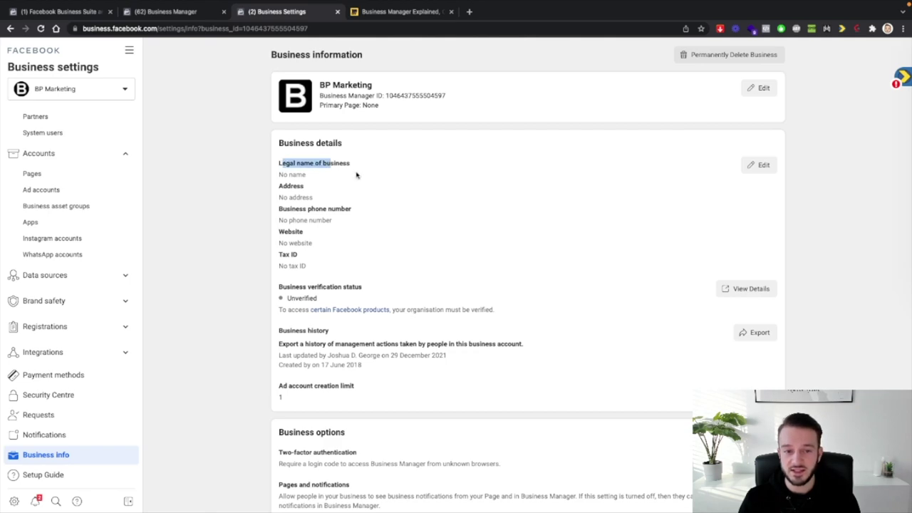
{"action": "left_click", "coordinate": [356, 175]}
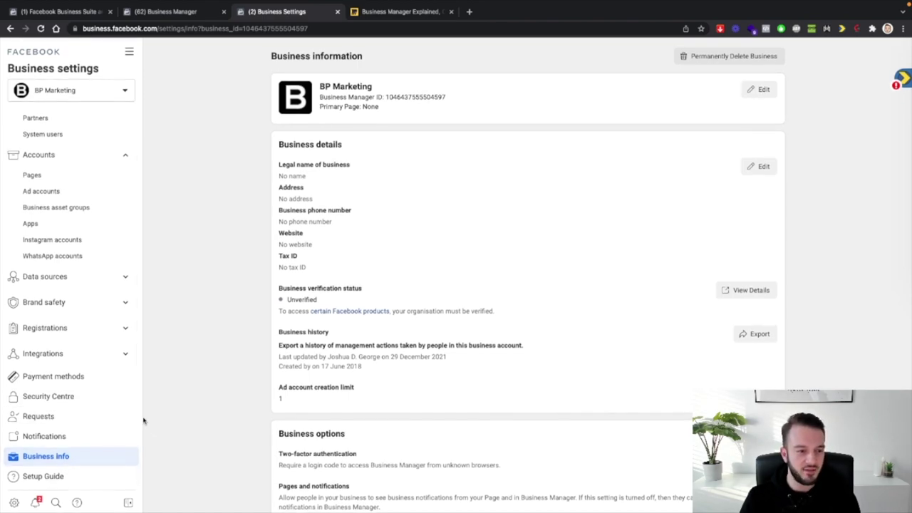
Check the Ad accounts page and the business-level Payment methods page
{"action": "scroll", "coordinate": [114, 421], "scroll_direction": "up", "scroll_amount": 1}
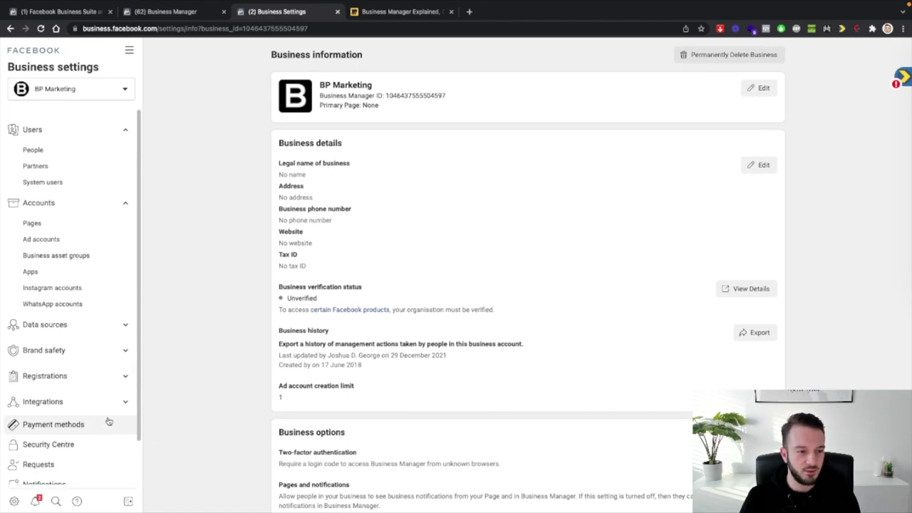
{"action": "left_click", "coordinate": [43, 240]}
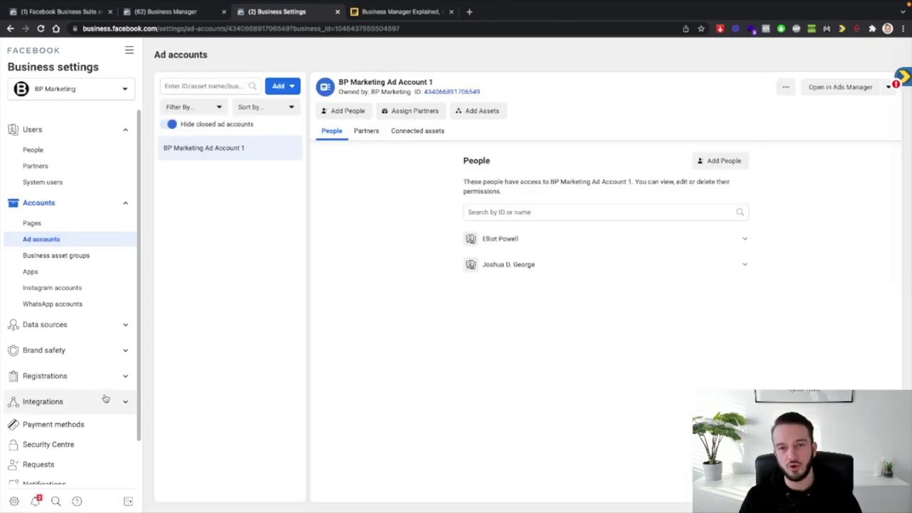
{"action": "scroll", "coordinate": [114, 428], "scroll_direction": "down", "scroll_amount": 1}
{"action": "left_click", "coordinate": [64, 421]}
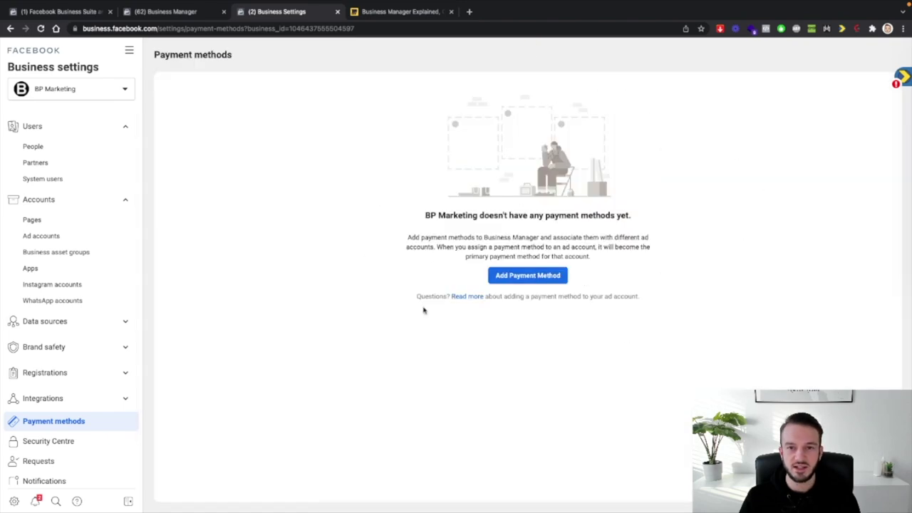
Open the payment methods of BP Marketing Ad Account 1 from its ad account page, and close them again
{"action": "left_click", "coordinate": [39, 237]}
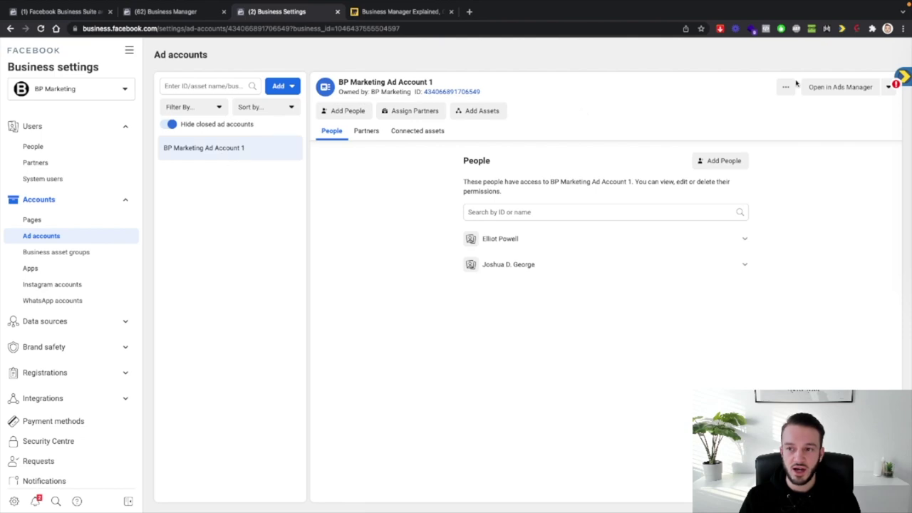
{"action": "left_click", "coordinate": [889, 89]}
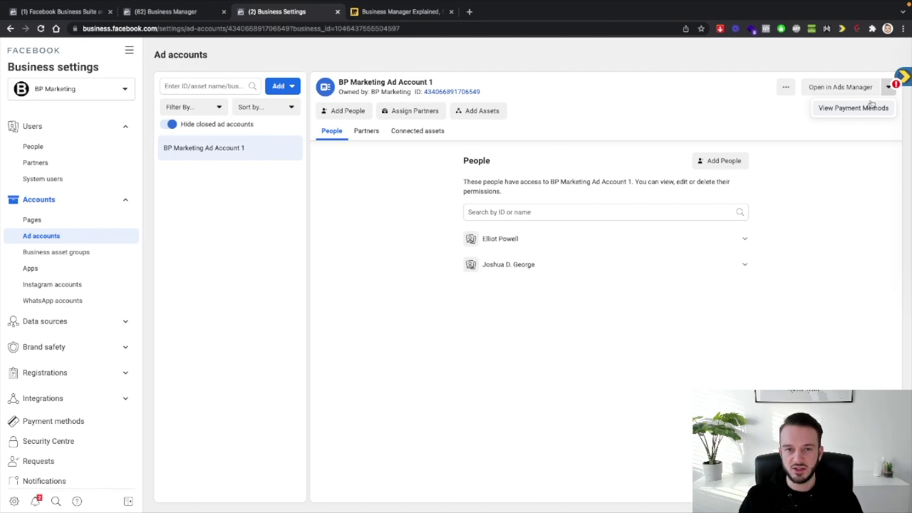
{"action": "scroll", "coordinate": [64, 449], "scroll_direction": "down", "scroll_amount": 1}
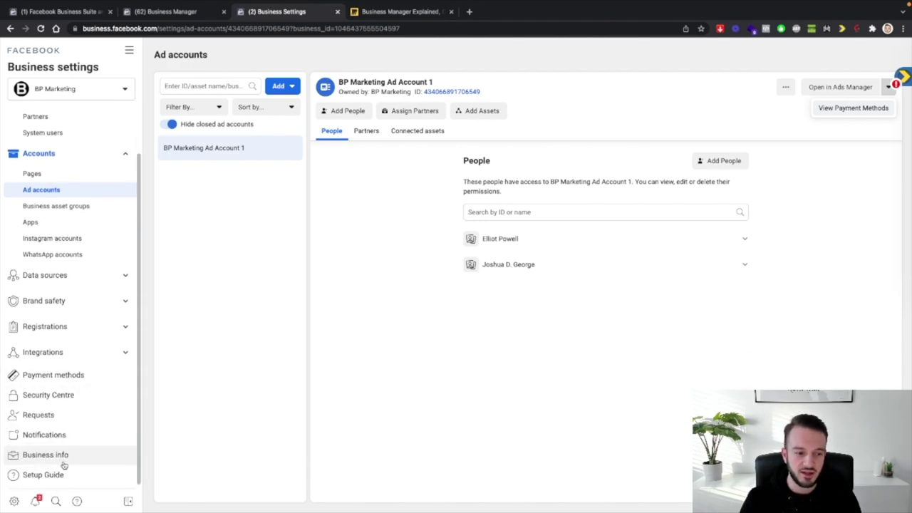
{"action": "left_click", "coordinate": [838, 109]}
{"action": "left_click", "coordinate": [452, 12]}
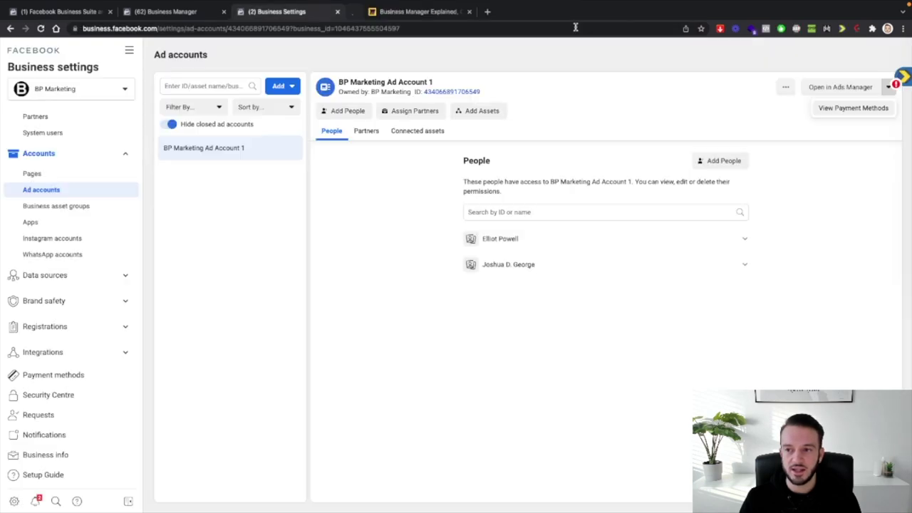
Open BP Marketing Ad Account 1 in Ads Manager and dismiss the default attribution setting notice
{"action": "left_click", "coordinate": [830, 86]}
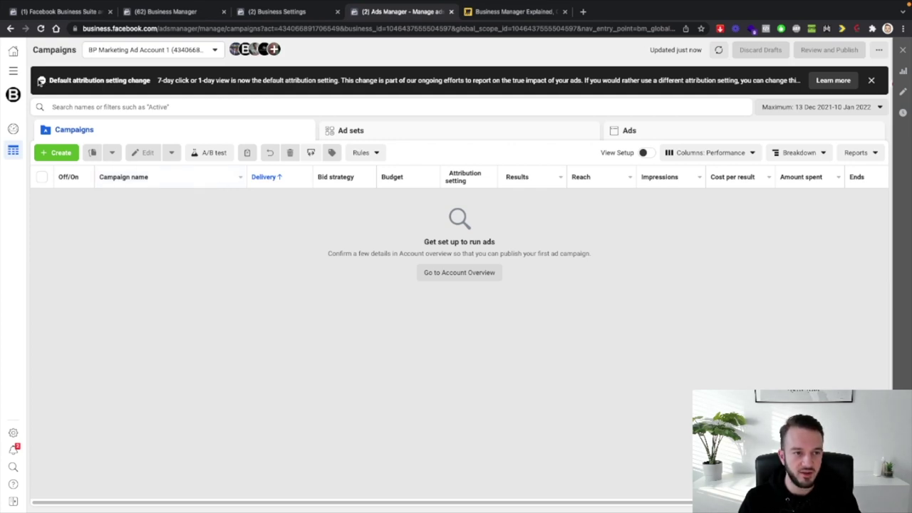
{"action": "left_click_drag", "start_coordinate": [50, 80], "coordinate": [153, 82]}
{"action": "left_click", "coordinate": [153, 82]}
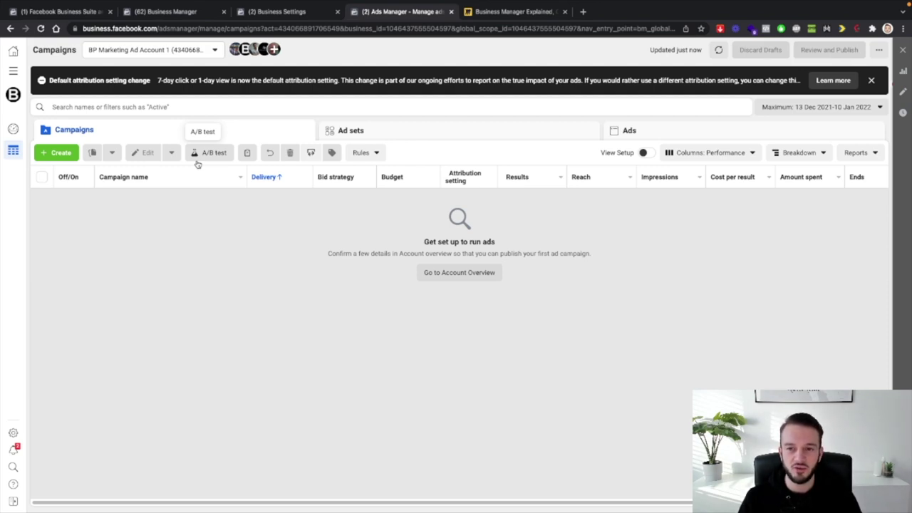
{"action": "left_click", "coordinate": [871, 81]}
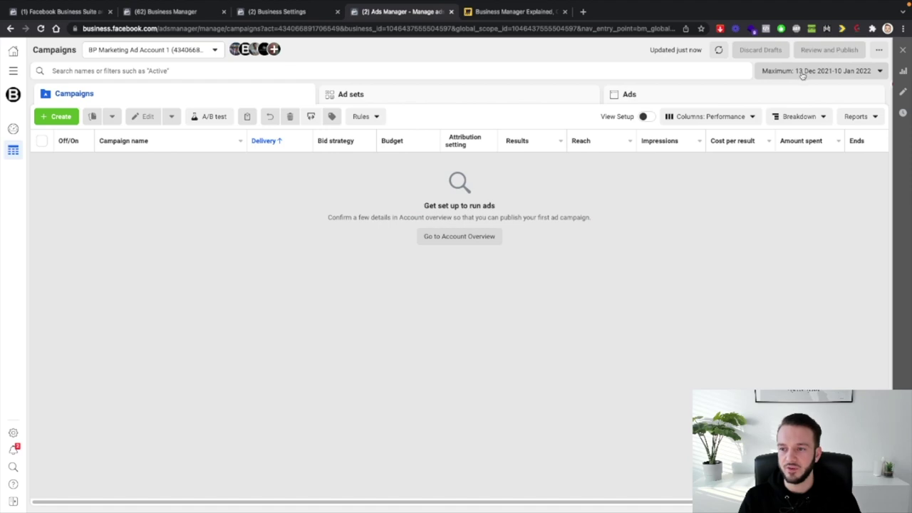
Try the Today and Yesterday date presets for the campaign data
{"action": "left_click", "coordinate": [841, 73]}
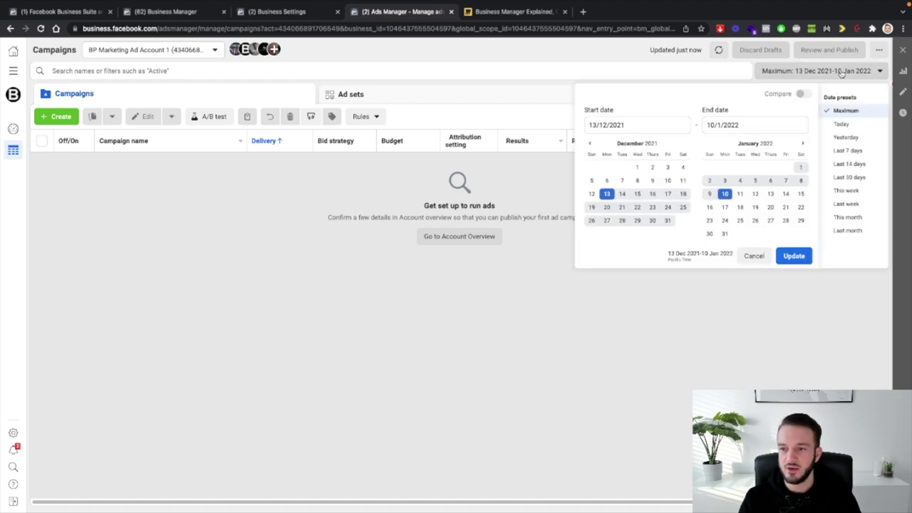
{"action": "left_click", "coordinate": [844, 124]}
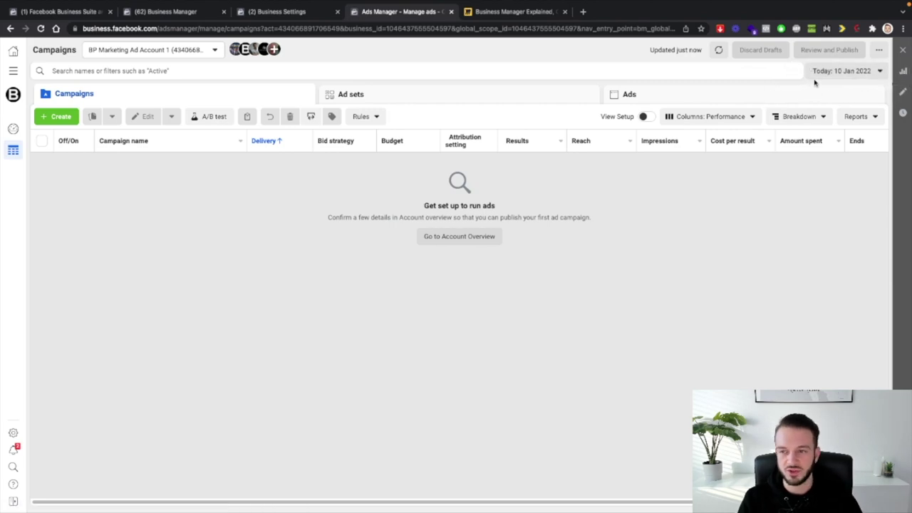
{"action": "left_click", "coordinate": [838, 71]}
{"action": "left_click", "coordinate": [844, 136]}
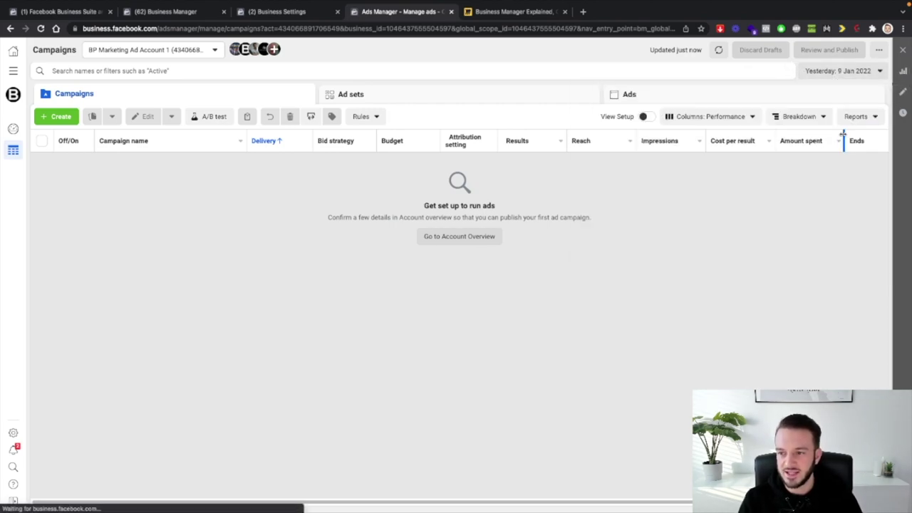
Set a custom reporting date range from 5 Jan 2022 to 10 Jan 2022 for the campaign data
{"action": "left_click", "coordinate": [841, 71]}
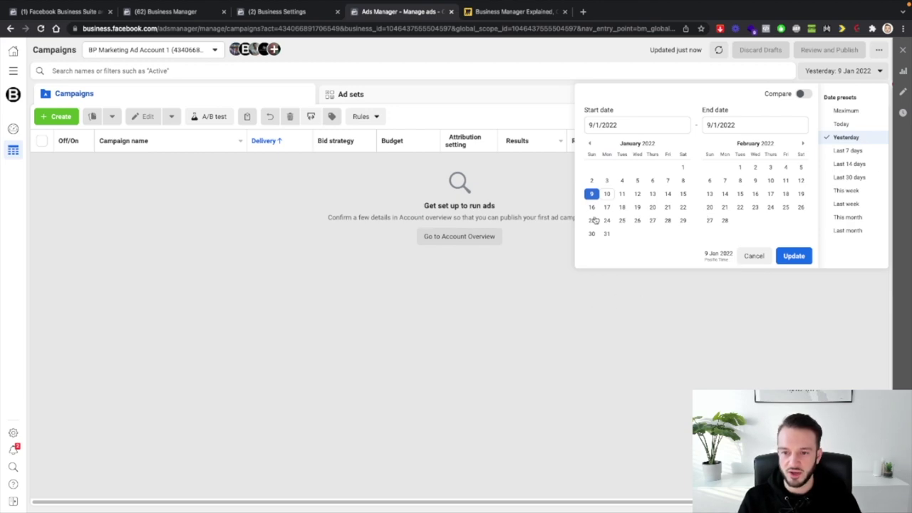
{"action": "left_click", "coordinate": [639, 185]}
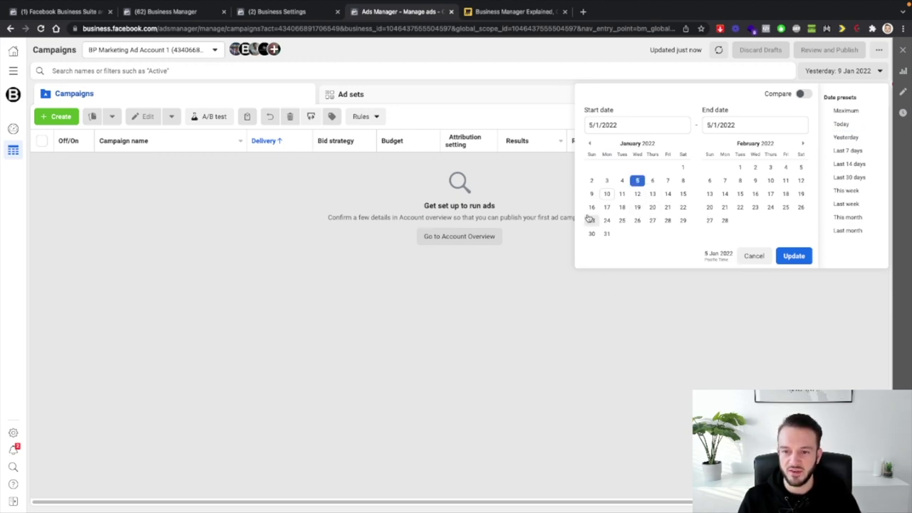
{"action": "left_click", "coordinate": [606, 194]}
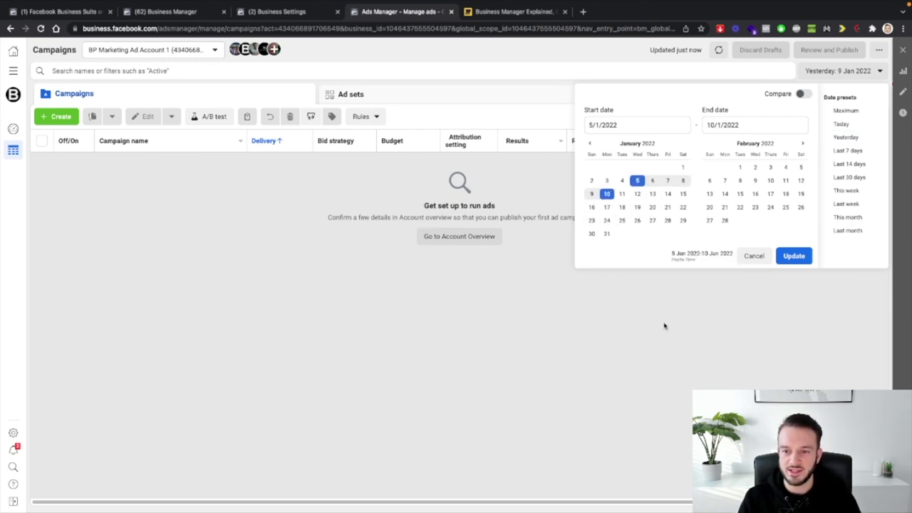
{"action": "left_click", "coordinate": [794, 258]}
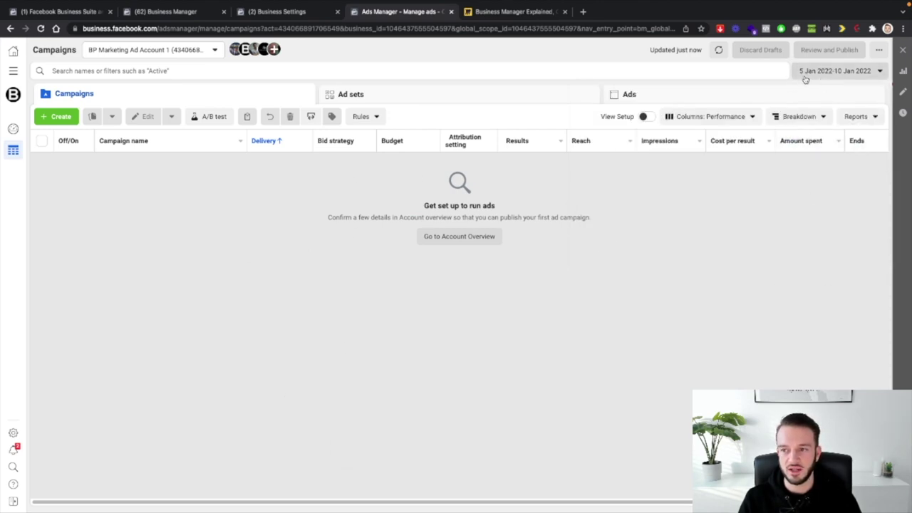
Try comparing the custom date range with the previous period, and cancel the comparison
{"action": "left_click", "coordinate": [849, 73]}
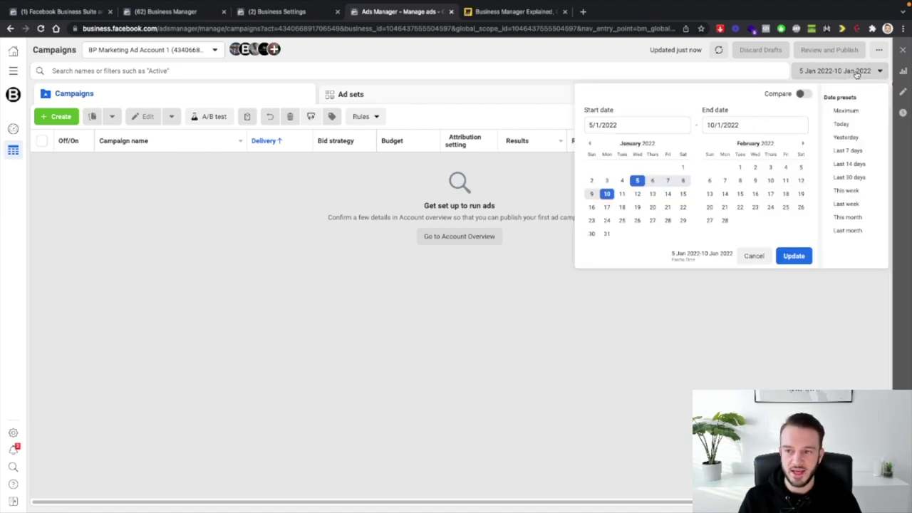
{"action": "left_click", "coordinate": [804, 95]}
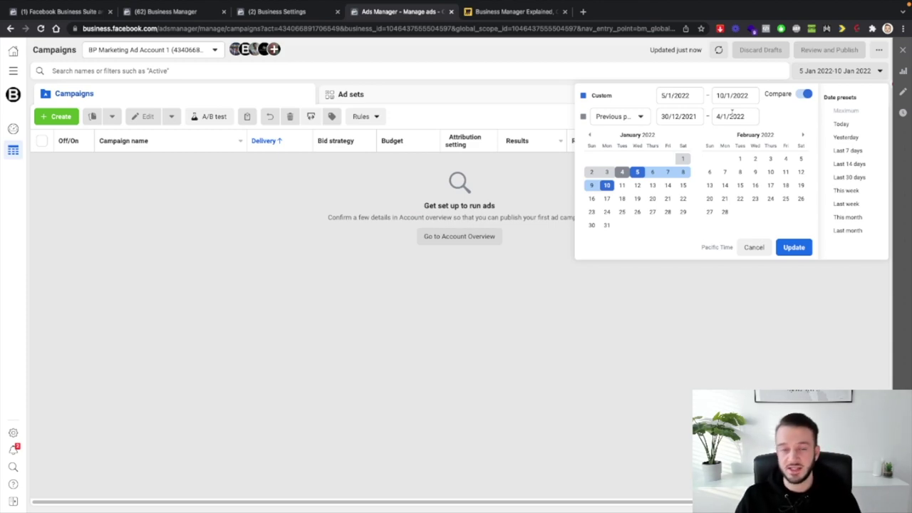
{"action": "left_click", "coordinate": [754, 249]}
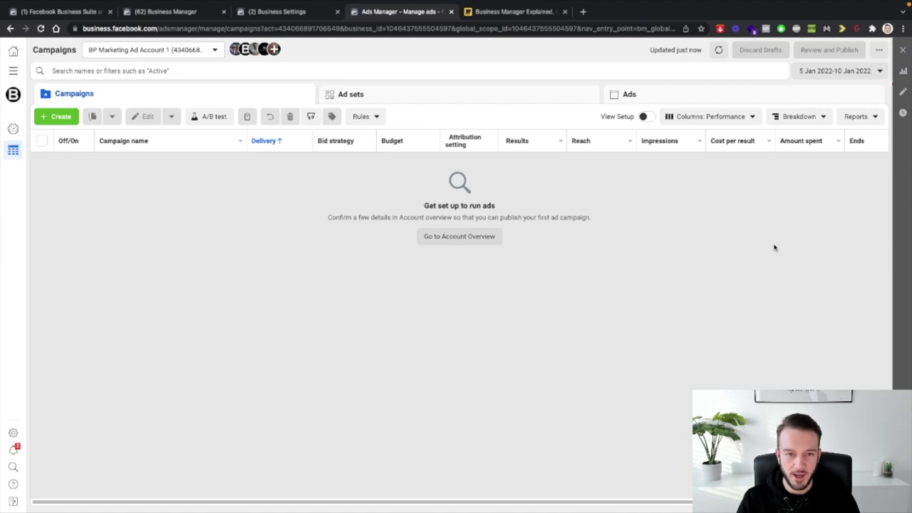
Create a new campaign with the Conversions objective
{"action": "left_click", "coordinate": [59, 121]}
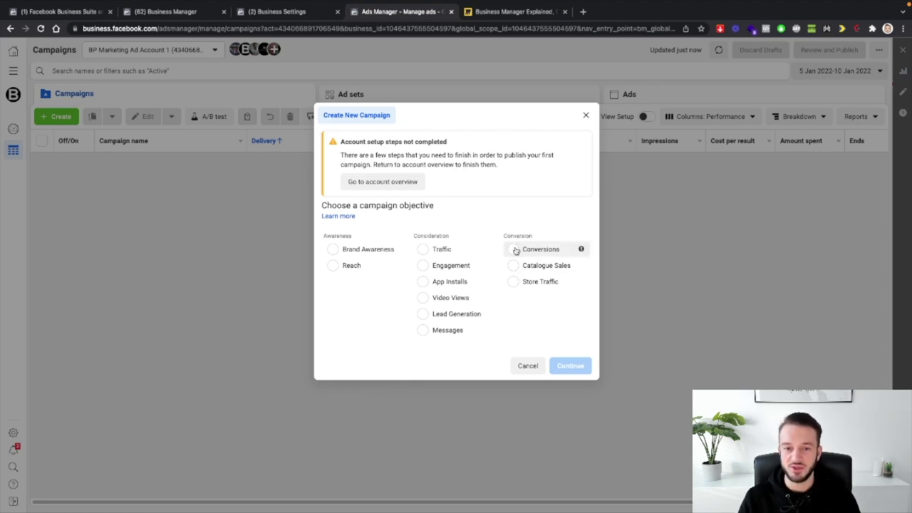
{"action": "mouse_move", "coordinate": [578, 251]}
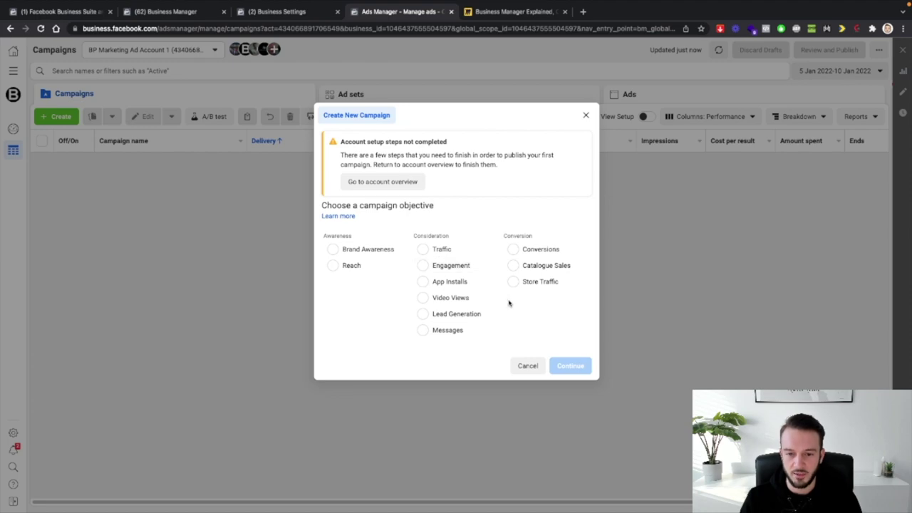
{"action": "mouse_move", "coordinate": [492, 316]}
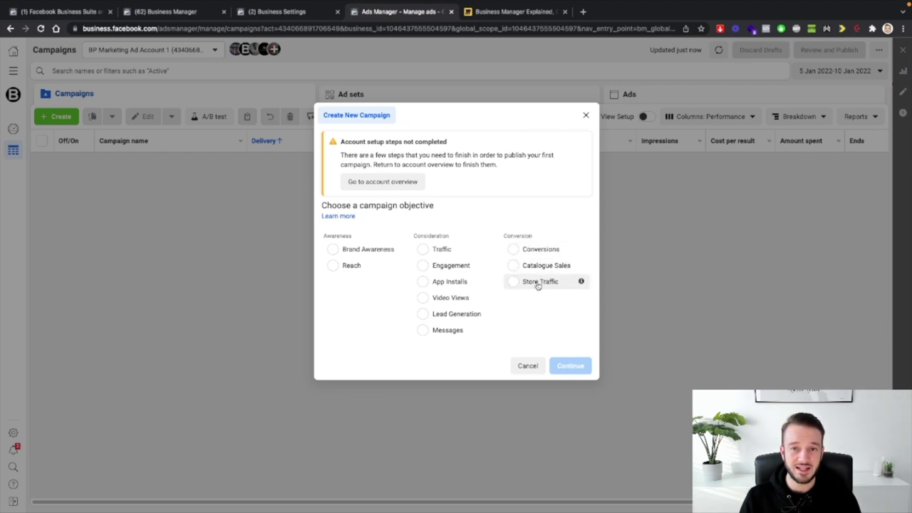
{"action": "mouse_move", "coordinate": [581, 282]}
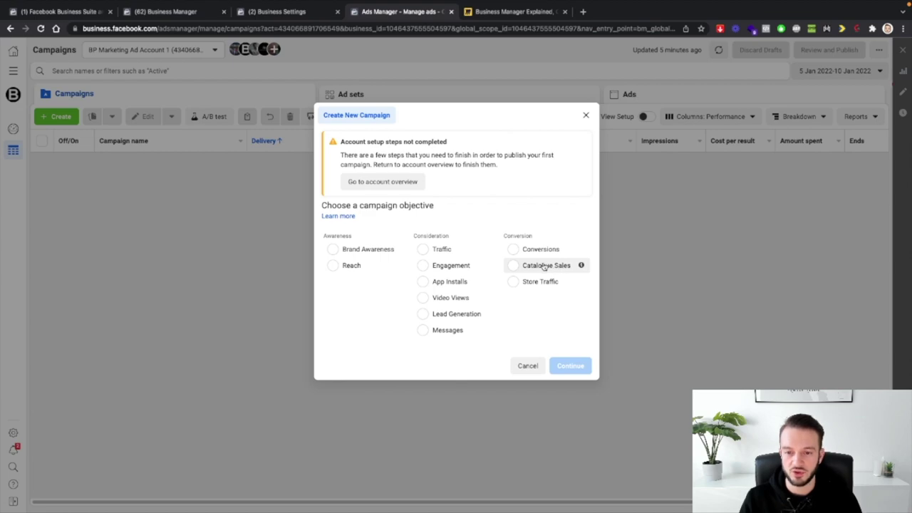
{"action": "left_click", "coordinate": [514, 249]}
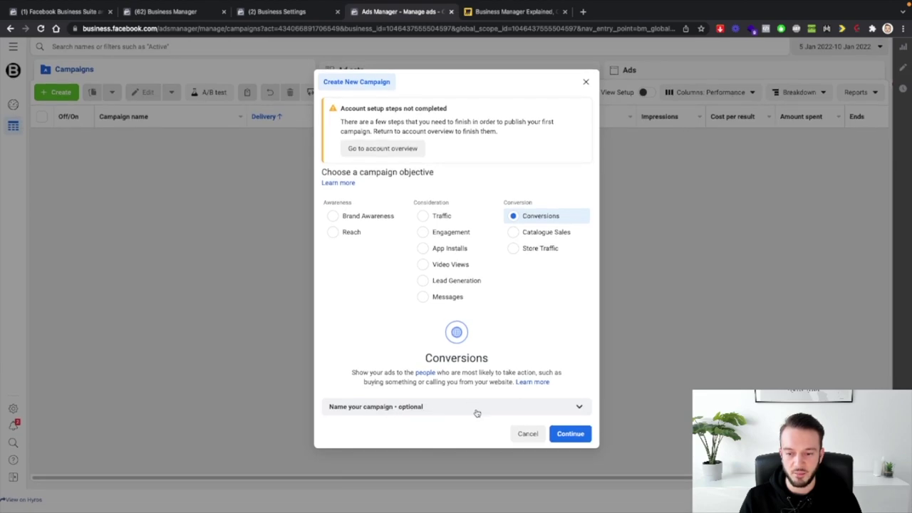
{"action": "left_click", "coordinate": [569, 432]}
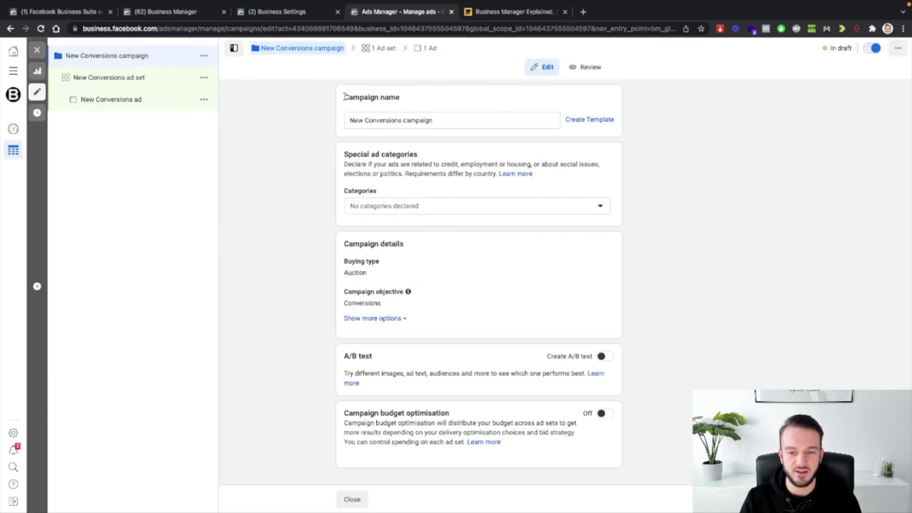
Rename the new conversions campaign to BP_TOF_US_Imagetester
{"action": "left_click", "coordinate": [432, 119]}
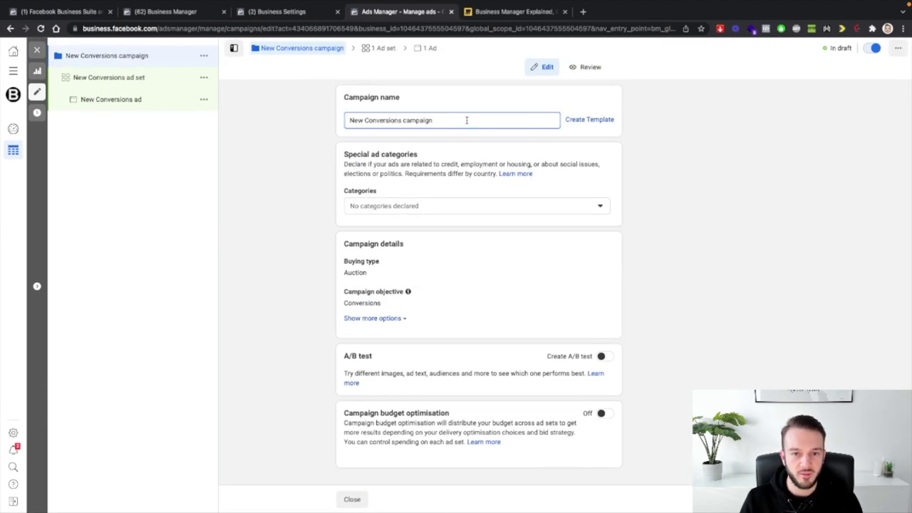
{"action": "left_click_drag", "start_coordinate": [440, 119], "coordinate": [349, 119]}
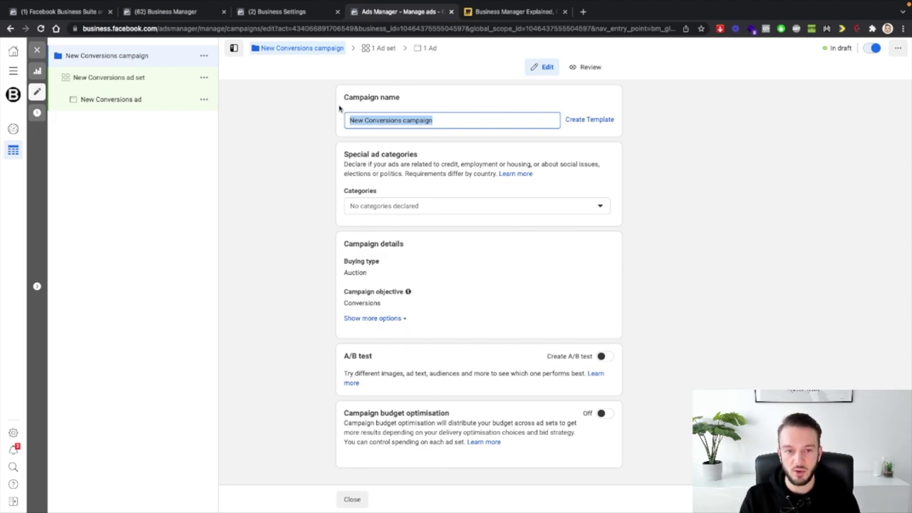
{"action": "type", "text": "BP"}
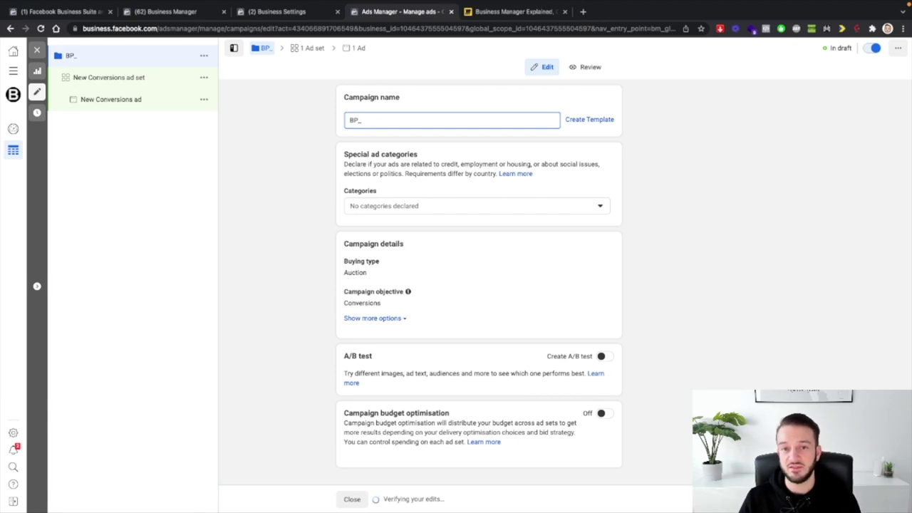
{"action": "type", "text": "_TOF"}
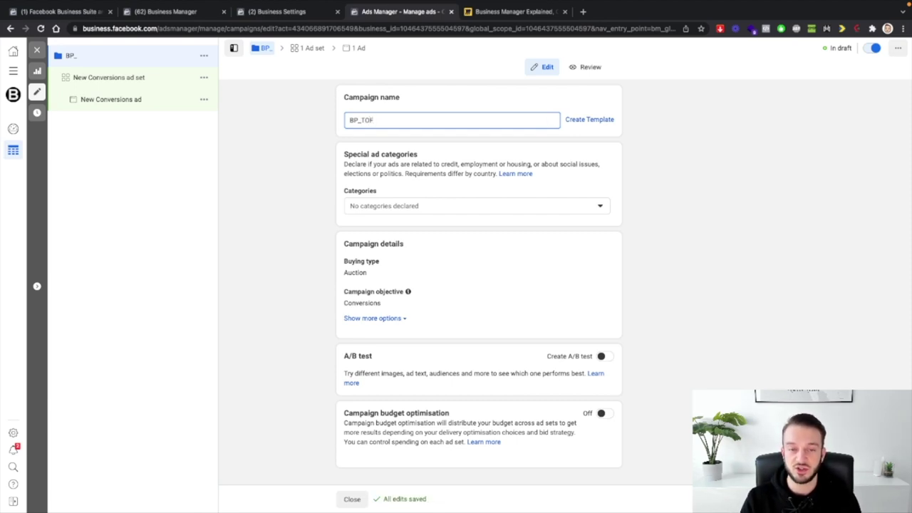
{"action": "type", "text": "_"}
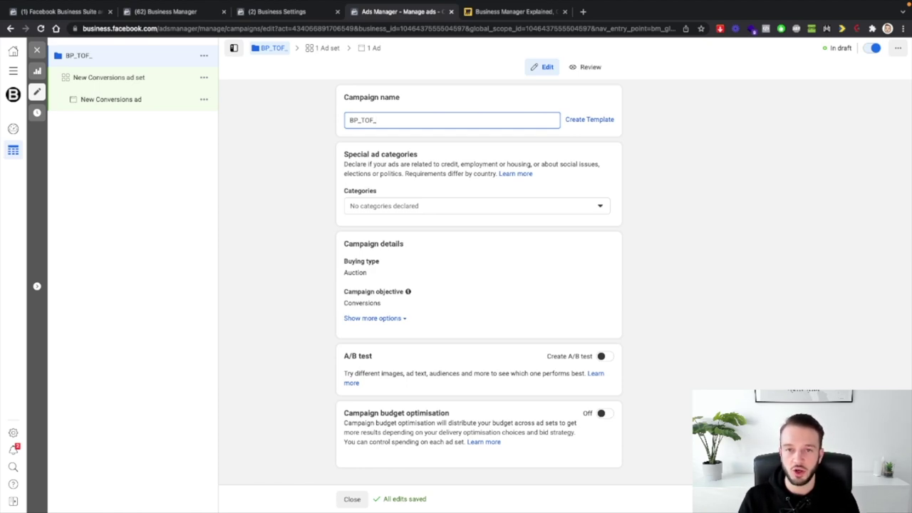
{"action": "type", "text": "Image"}
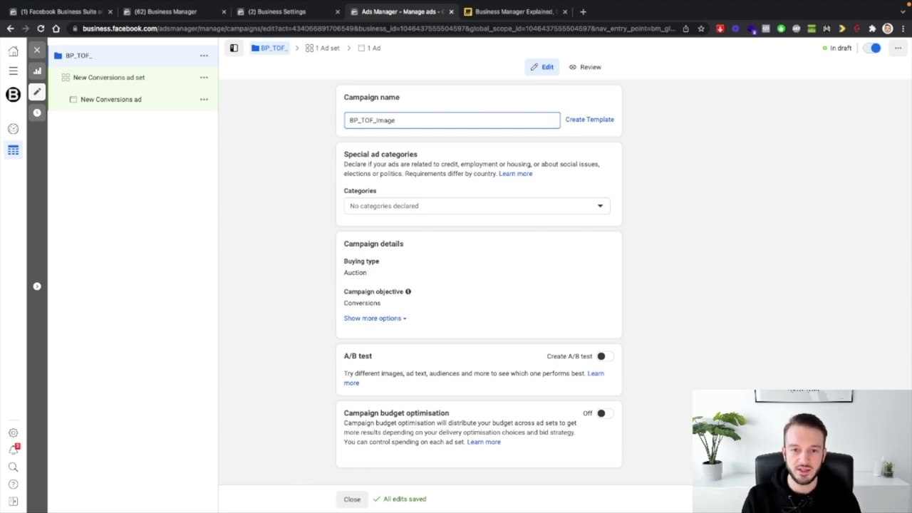
{"action": "type", "text": "tester"}
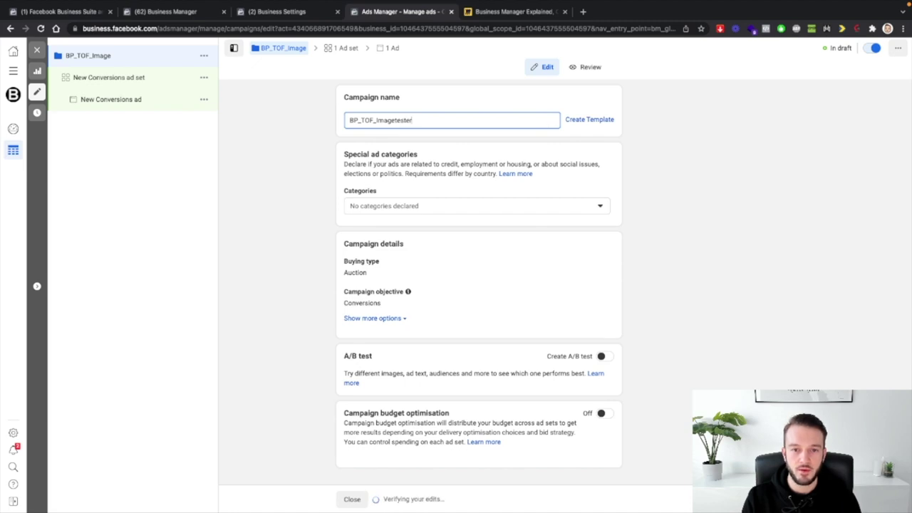
{"action": "type", "text": "_"}
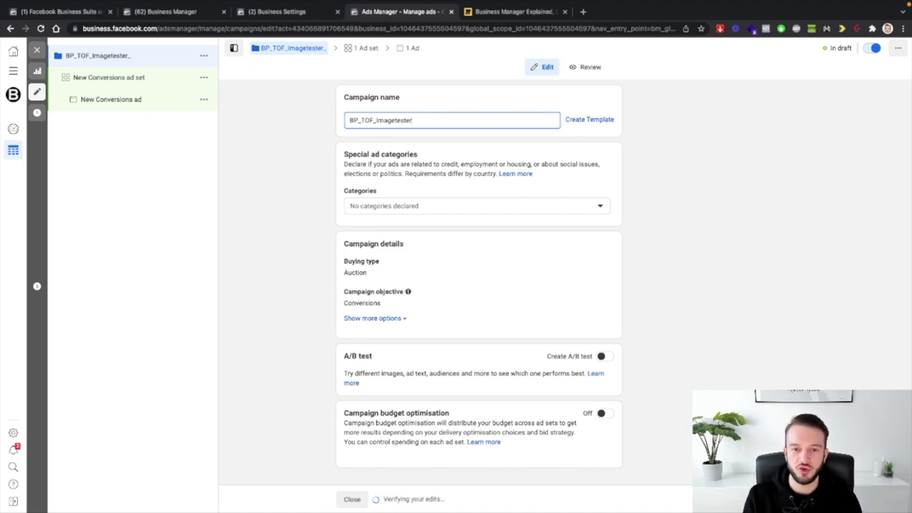
{"action": "left_click", "coordinate": [378, 120]}
{"action": "type", "text": "US_"}
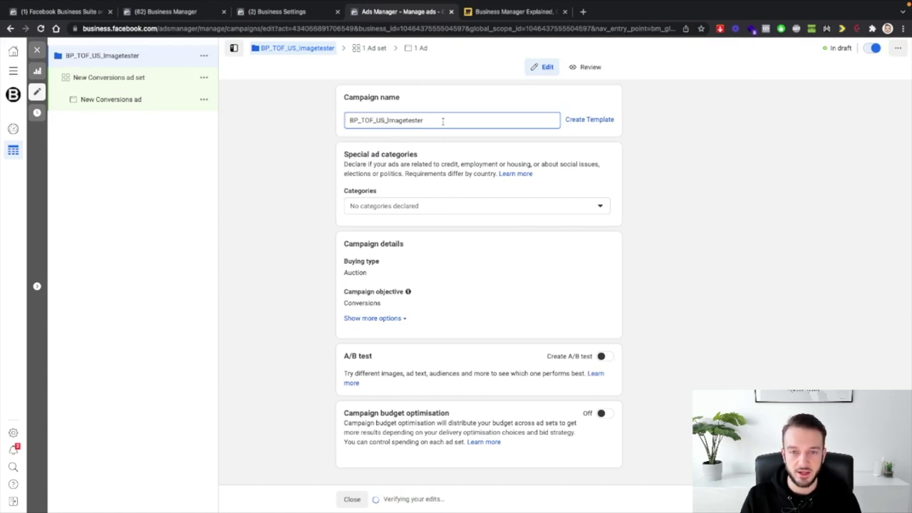
Append _Jan22 to the campaign name, making it BP_TOF_US_Imagetester_Jan22
{"action": "type", "text": "_Jan"}
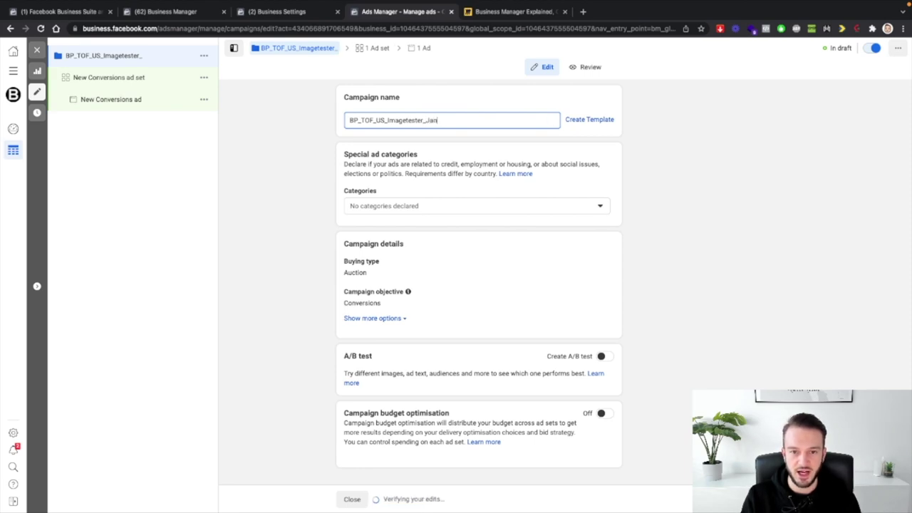
{"action": "type", "text": "22"}
{"action": "left_click", "coordinate": [261, 152]}
{"action": "scroll", "coordinate": [260, 158], "scroll_direction": "down", "scroll_amount": 1}
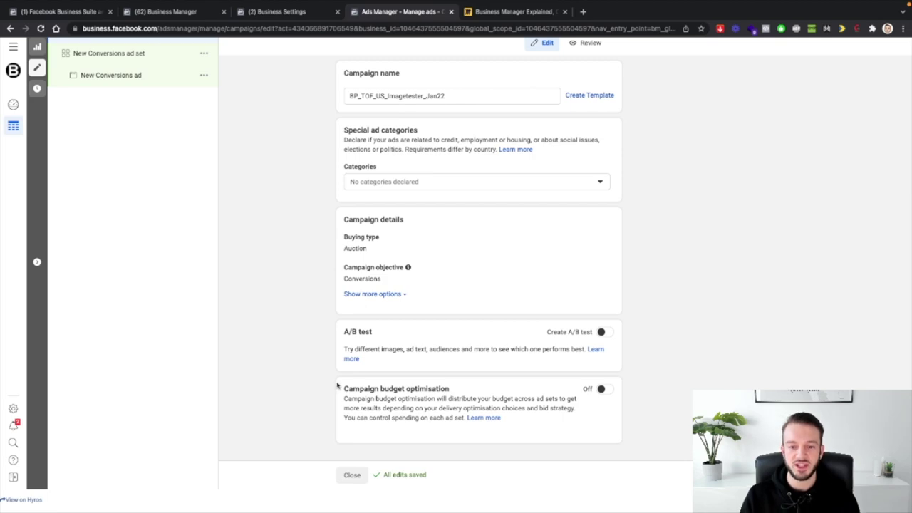
{"action": "scroll", "coordinate": [340, 386], "scroll_direction": "up", "scroll_amount": 1}
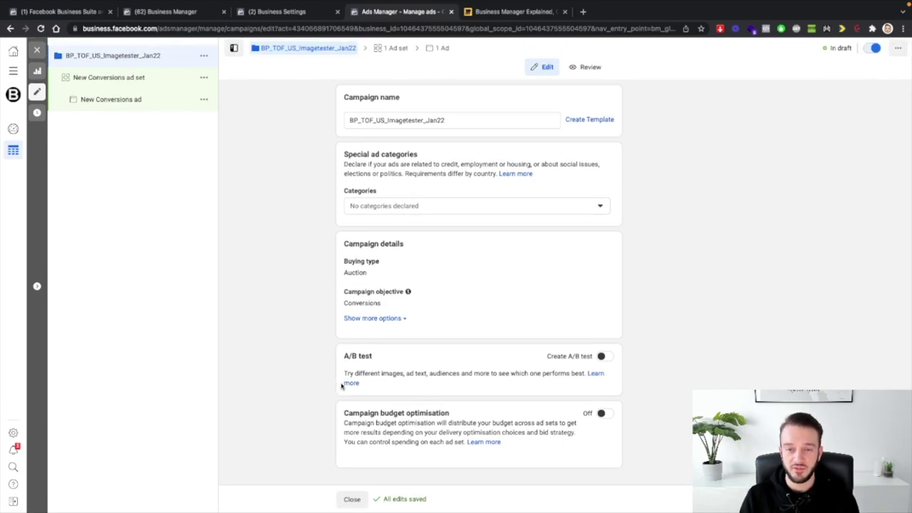
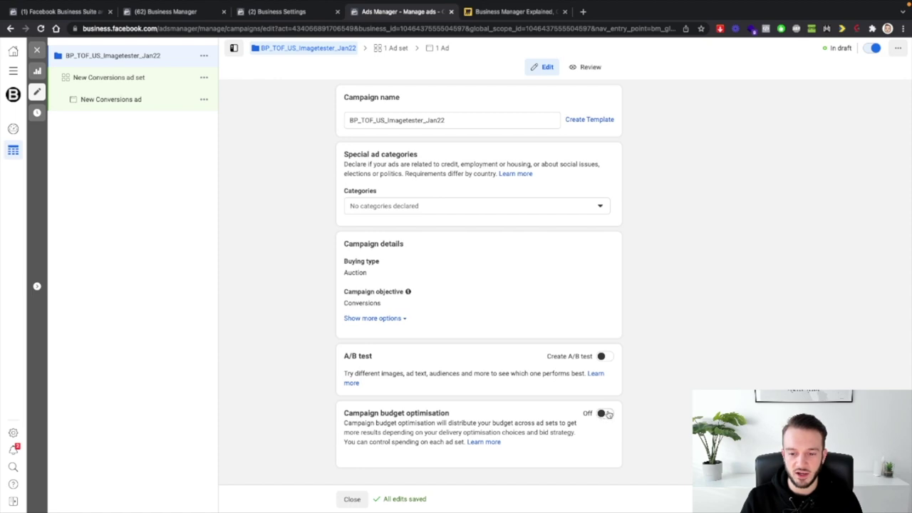
Switch campaign budget optimisation on and off again, and check the daily budget setting of the New Conversions ad set
{"action": "left_click", "coordinate": [606, 414]}
{"action": "left_click", "coordinate": [606, 414]}
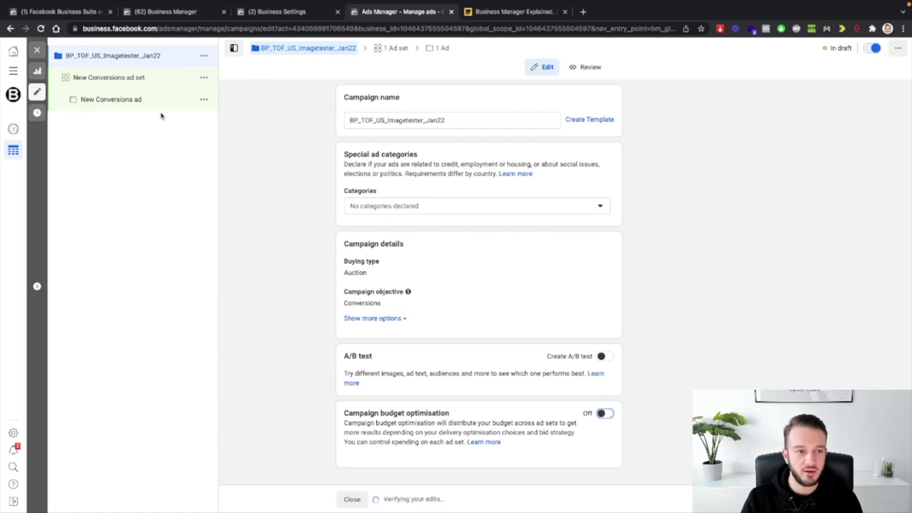
{"action": "left_click", "coordinate": [107, 78]}
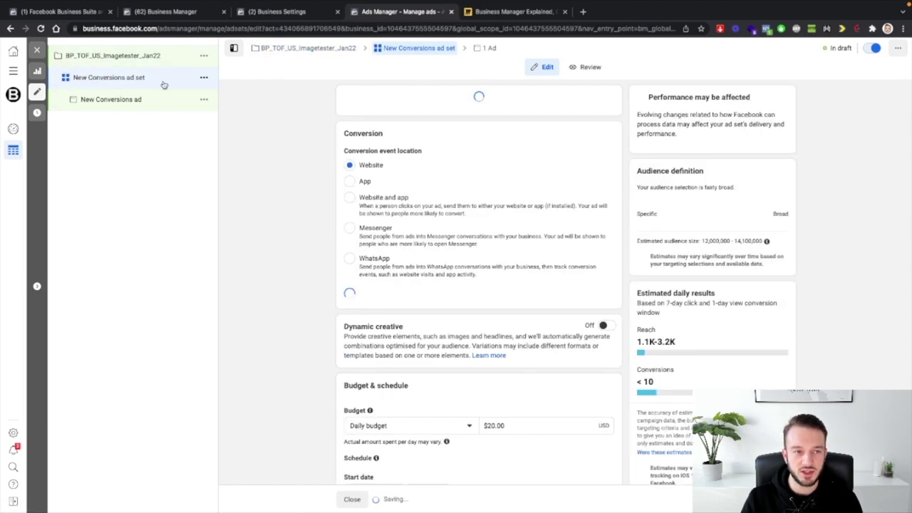
{"action": "scroll", "coordinate": [472, 211], "scroll_direction": "down", "scroll_amount": 5}
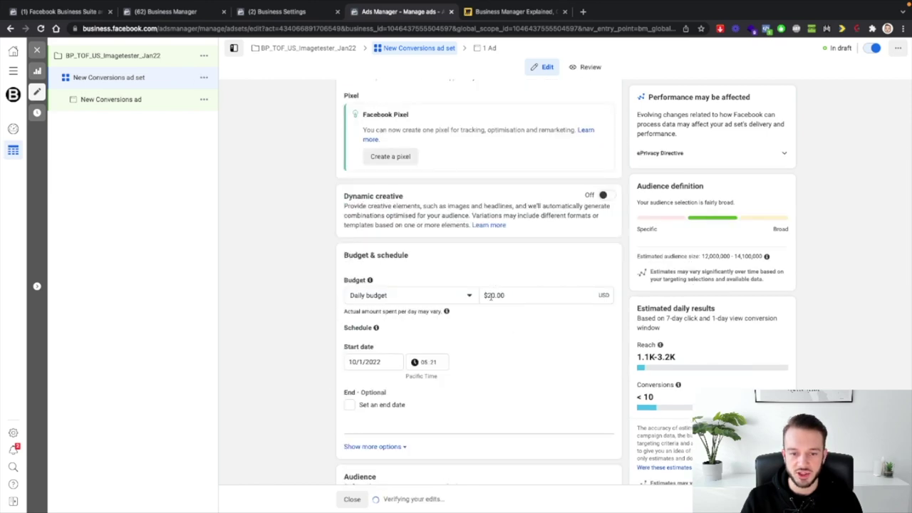
Turn on campaign budget optimisation for the campaign and check the ad set's Budget & schedule section
{"action": "left_click", "coordinate": [151, 64]}
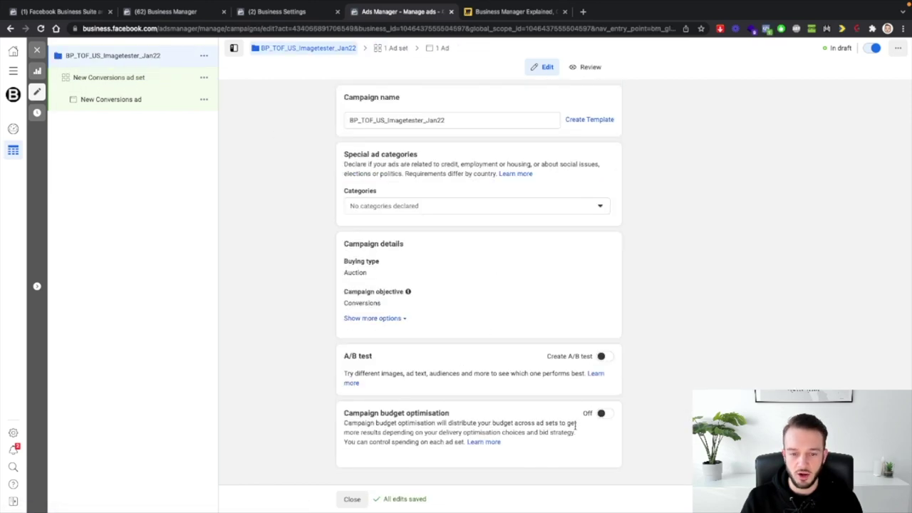
{"action": "left_click", "coordinate": [603, 415]}
{"action": "scroll", "coordinate": [550, 452], "scroll_direction": "down", "scroll_amount": 1}
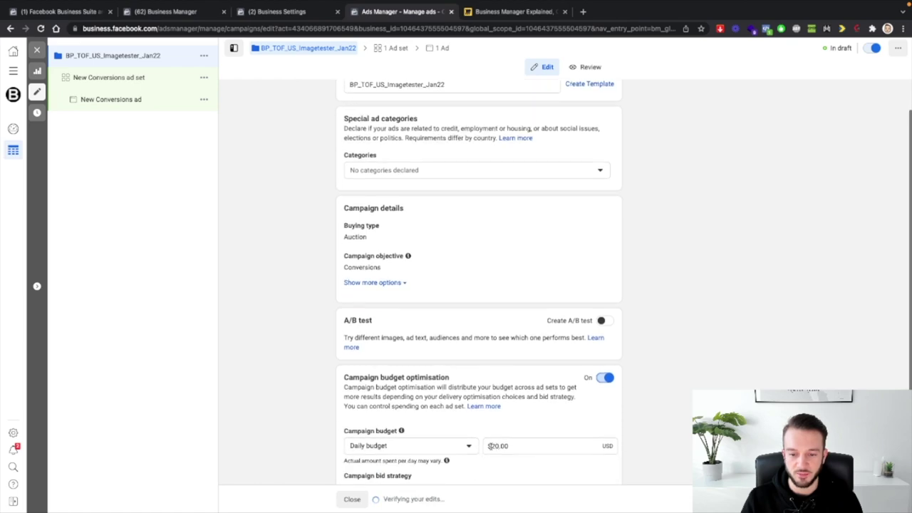
{"action": "left_click", "coordinate": [126, 78]}
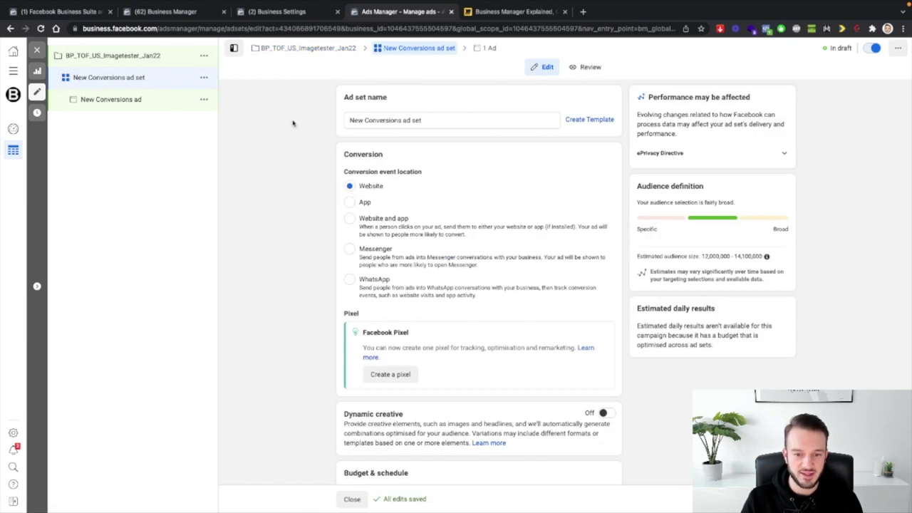
{"action": "scroll", "coordinate": [292, 124], "scroll_direction": "down", "scroll_amount": 4}
{"action": "scroll", "coordinate": [398, 207], "scroll_direction": "up", "scroll_amount": 2}
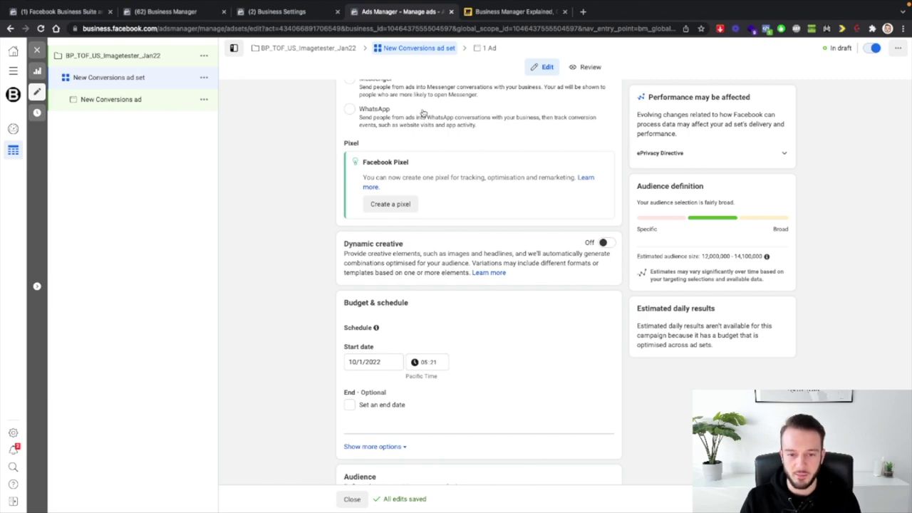
{"action": "scroll", "coordinate": [423, 114], "scroll_direction": "up", "scroll_amount": 3}
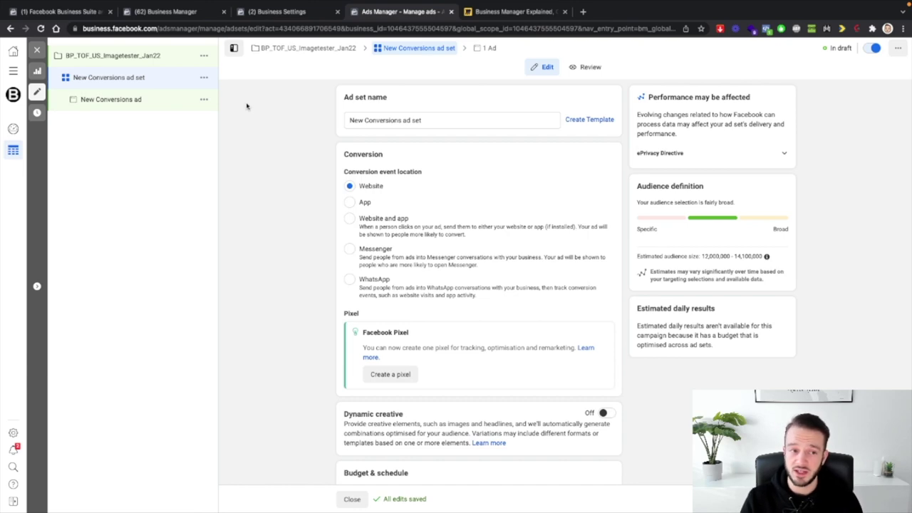
Review the daily budget amount in the campaign's budget optimisation settings
{"action": "left_click", "coordinate": [143, 54]}
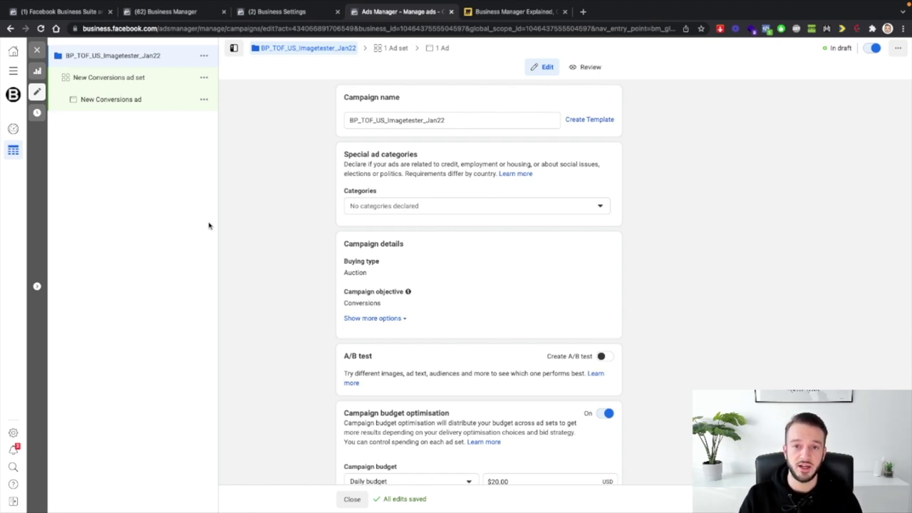
{"action": "scroll", "coordinate": [289, 283], "scroll_direction": "down", "scroll_amount": 2}
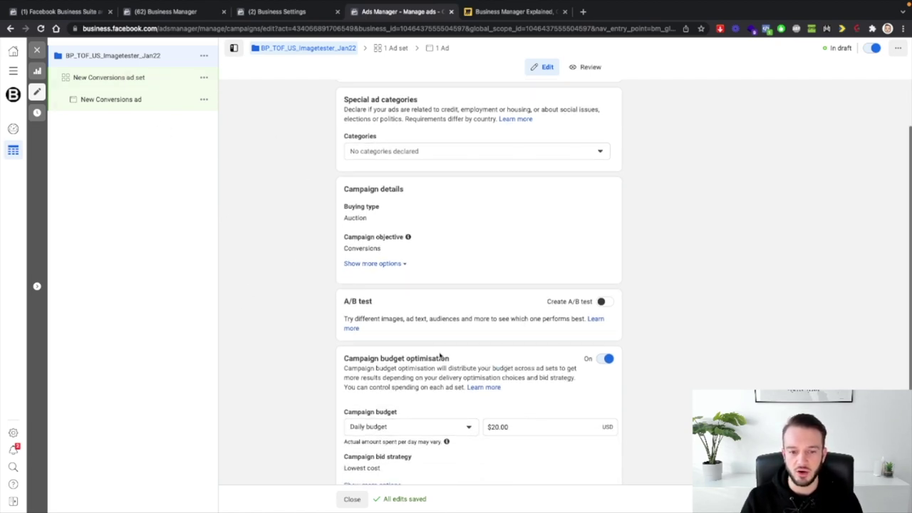
{"action": "scroll", "coordinate": [584, 381], "scroll_direction": "down", "scroll_amount": 1}
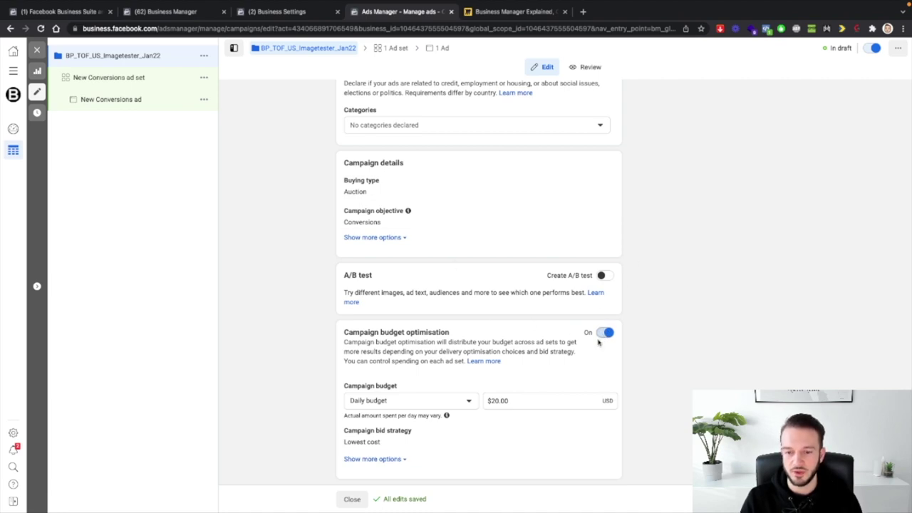
{"action": "mouse_move", "coordinate": [439, 394]}
{"action": "left_click_drag", "start_coordinate": [489, 401], "coordinate": [509, 402]}
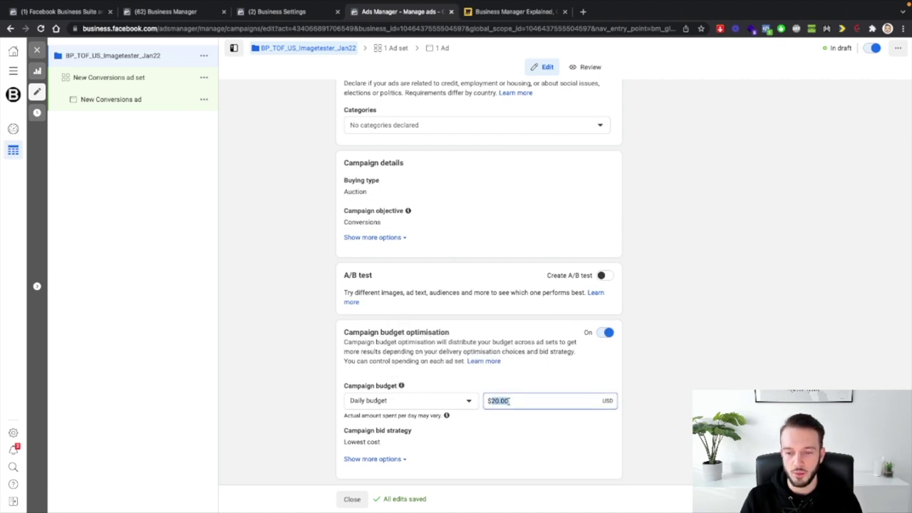
{"action": "left_click", "coordinate": [677, 414]}
{"action": "double_click", "coordinate": [529, 402]}
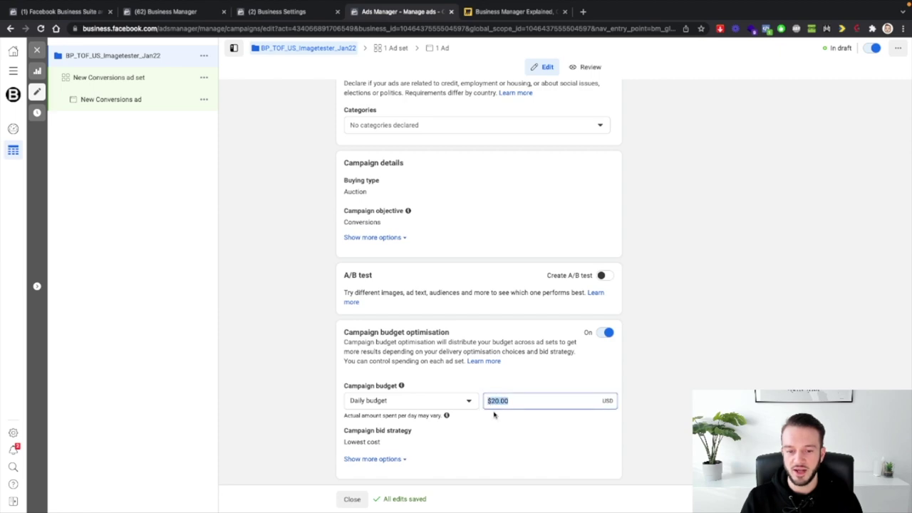
{"action": "left_click", "coordinate": [498, 419]}
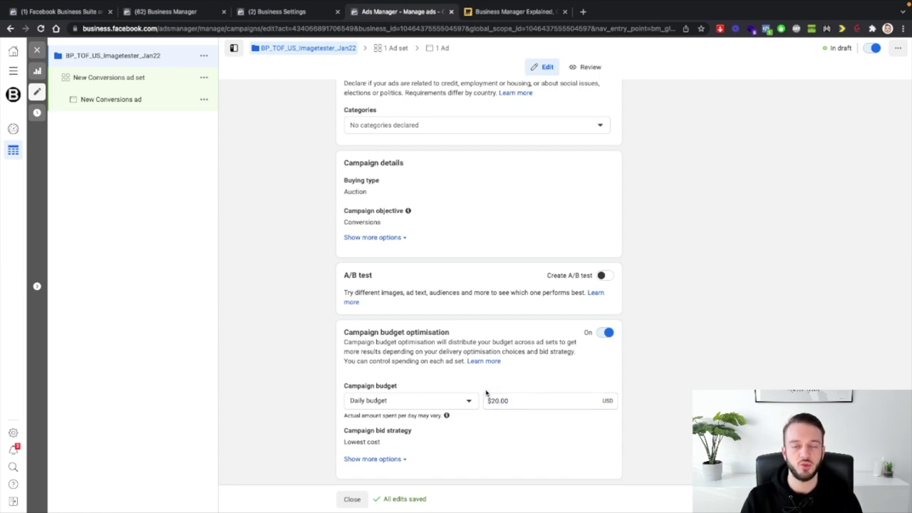
Rename the New Conversions ad set to BP_TOF_US_Imagetester_Jan22
{"action": "left_click", "coordinate": [100, 79]}
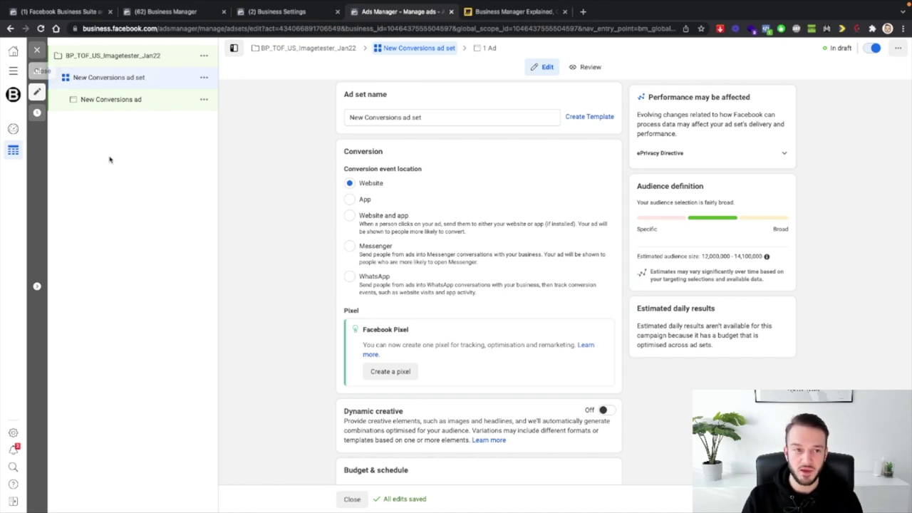
{"action": "triple_click", "coordinate": [436, 116]}
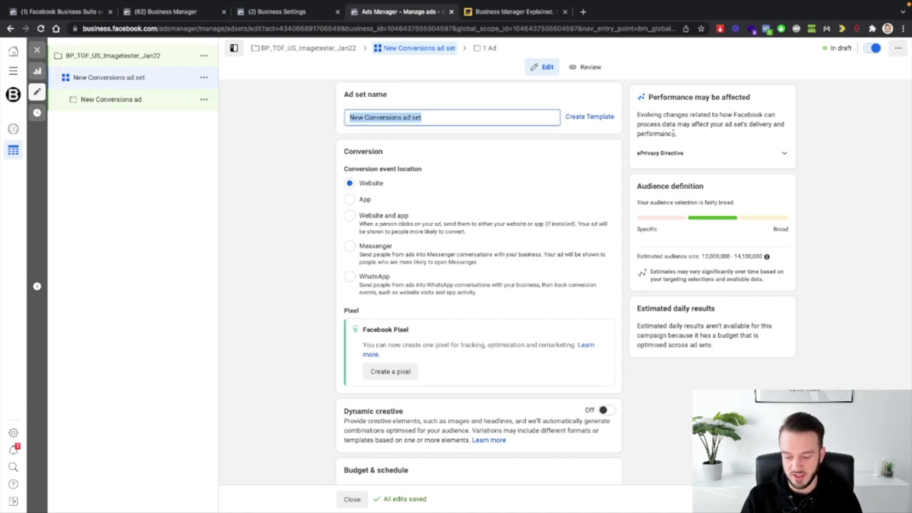
{"action": "type", "text": "BP_TO"}
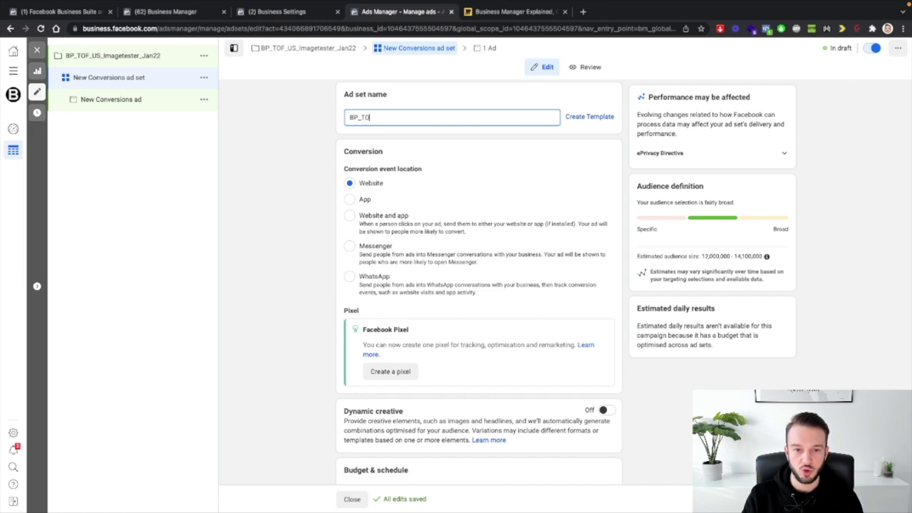
{"action": "type", "text": "F_US_"}
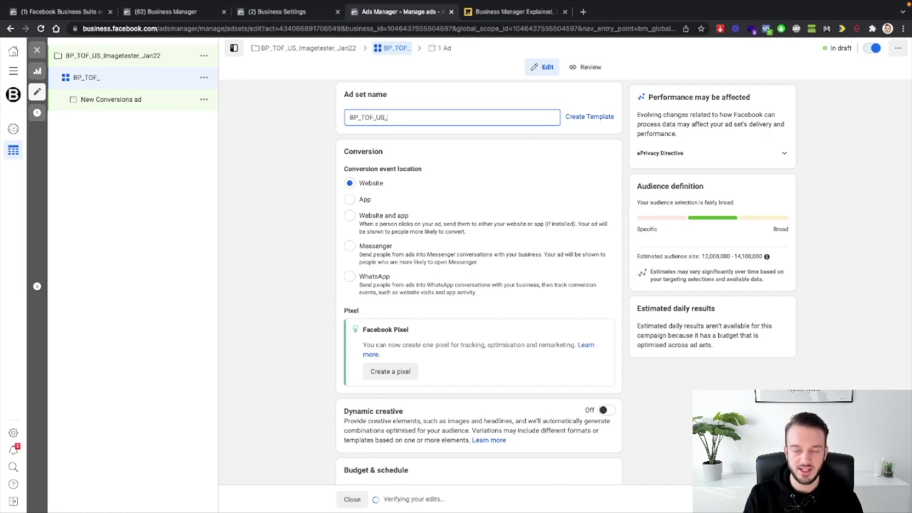
{"action": "type", "text": "Imag"}
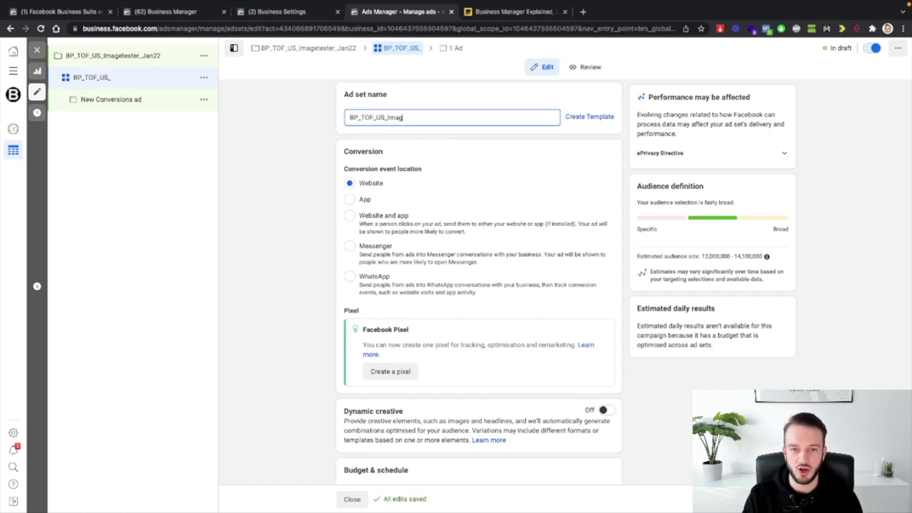
{"action": "type", "text": "etester_Jan22"}
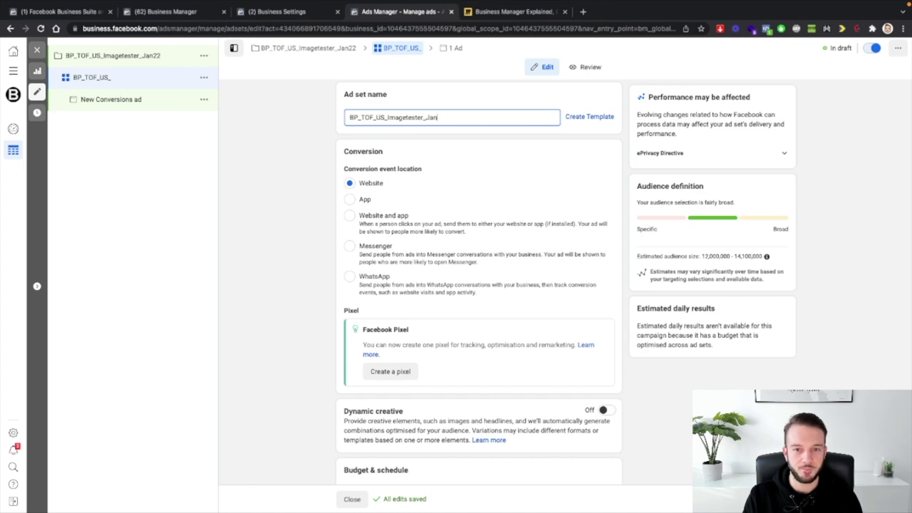
{"action": "left_click", "coordinate": [331, 132]}
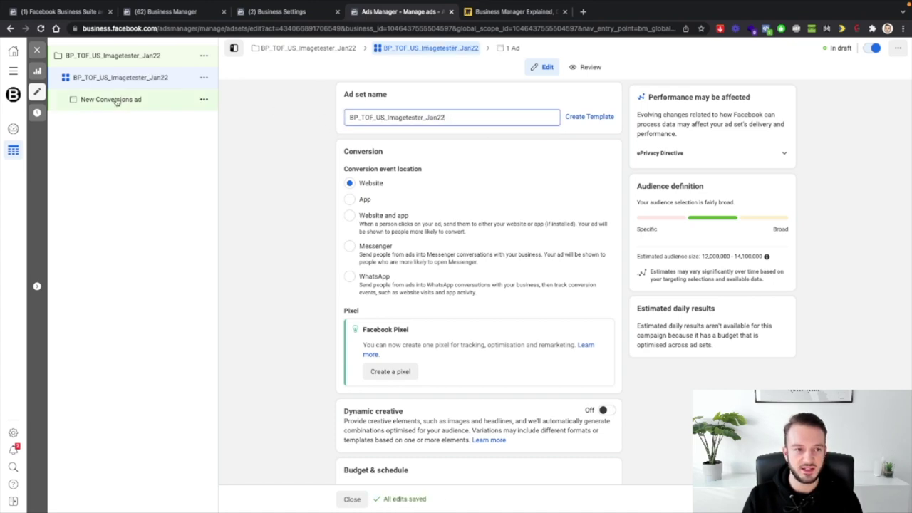
Duplicate the ad set and rename the duplicate to BP_TOF_UK_Imagetester_Jan22 – Copy
{"action": "left_click", "coordinate": [203, 78]}
{"action": "left_click", "coordinate": [237, 112]}
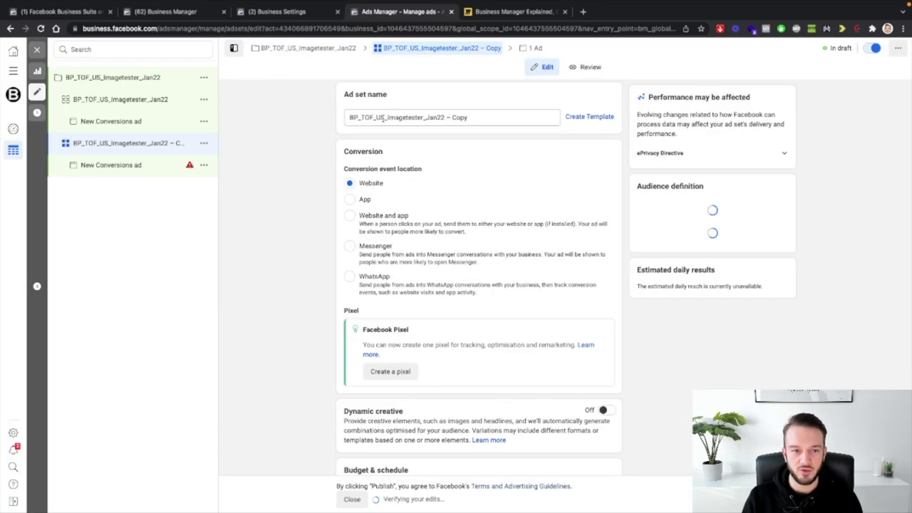
{"action": "left_click", "coordinate": [268, 169]}
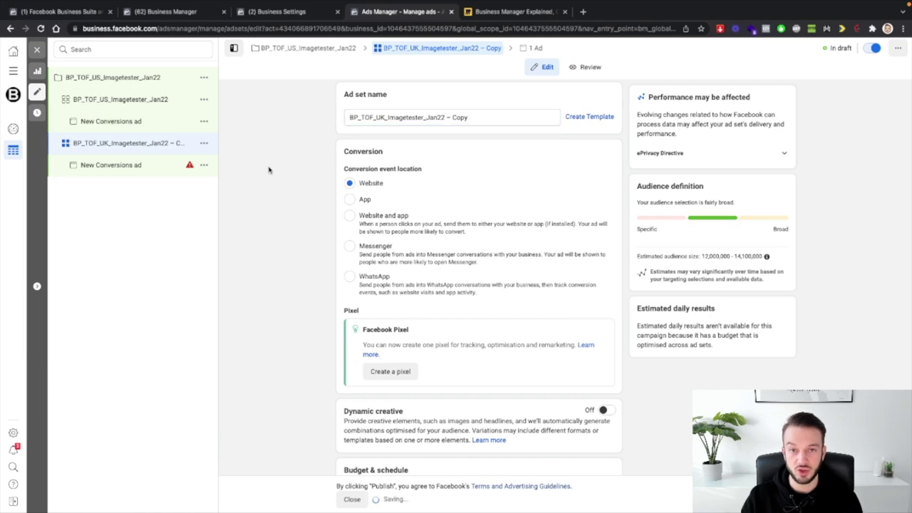
Delete the duplicated UK ad set
{"action": "left_click", "coordinate": [122, 121]}
{"action": "left_click", "coordinate": [206, 145]}
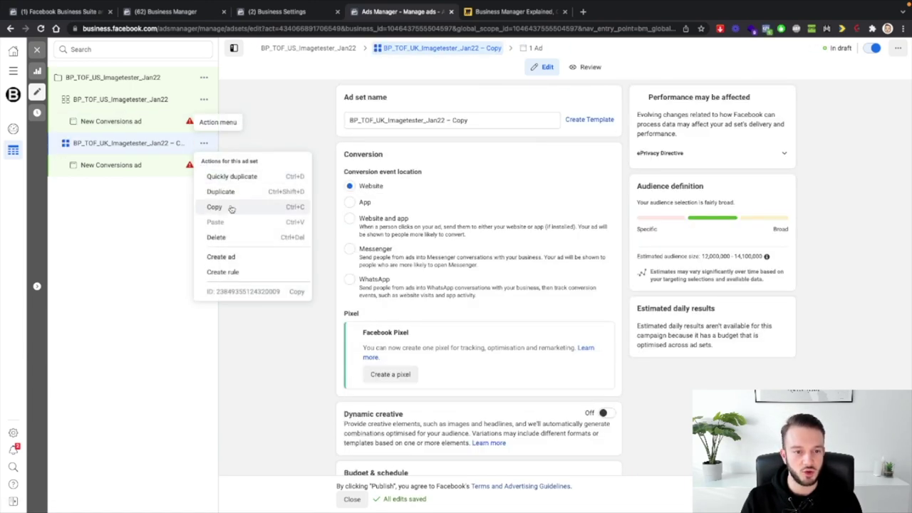
{"action": "left_click", "coordinate": [223, 238]}
{"action": "left_click", "coordinate": [536, 215]}
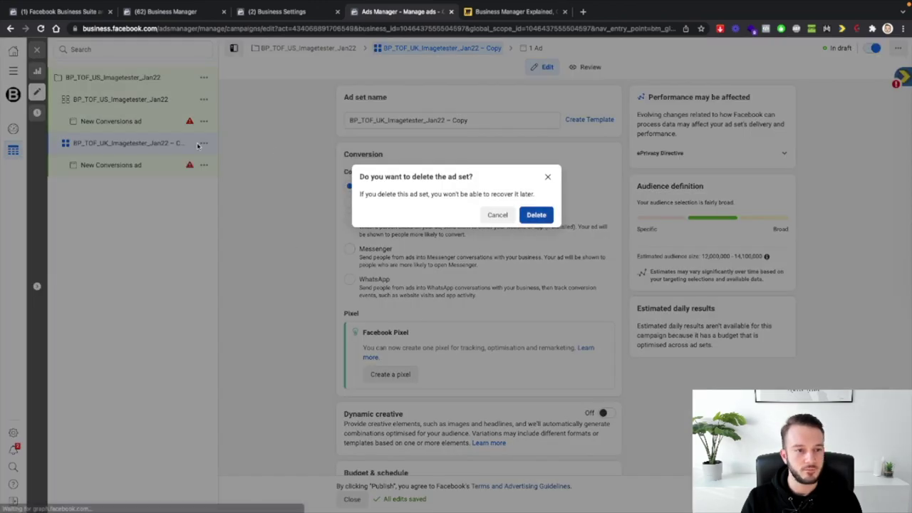
Examine the US ad set's audience settings, including locations, age, gender, detailed targeting and languages
{"action": "left_click", "coordinate": [134, 104]}
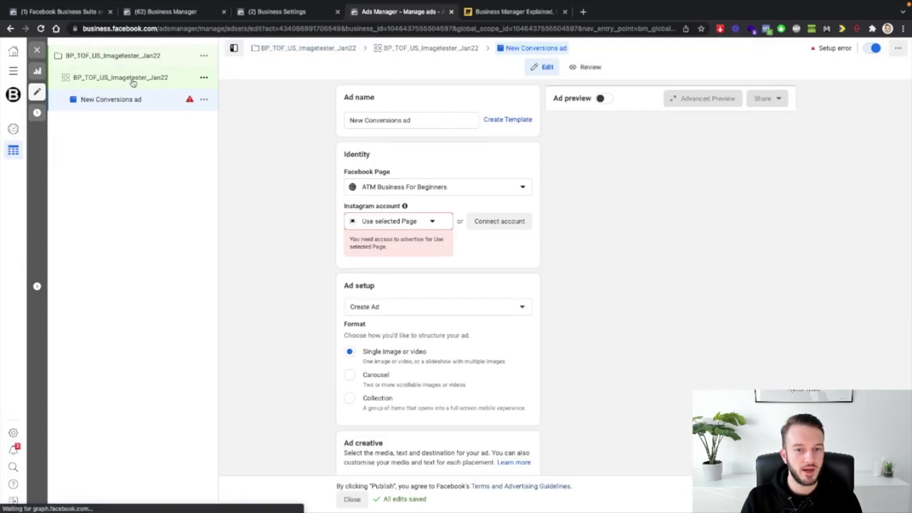
{"action": "left_click", "coordinate": [131, 80]}
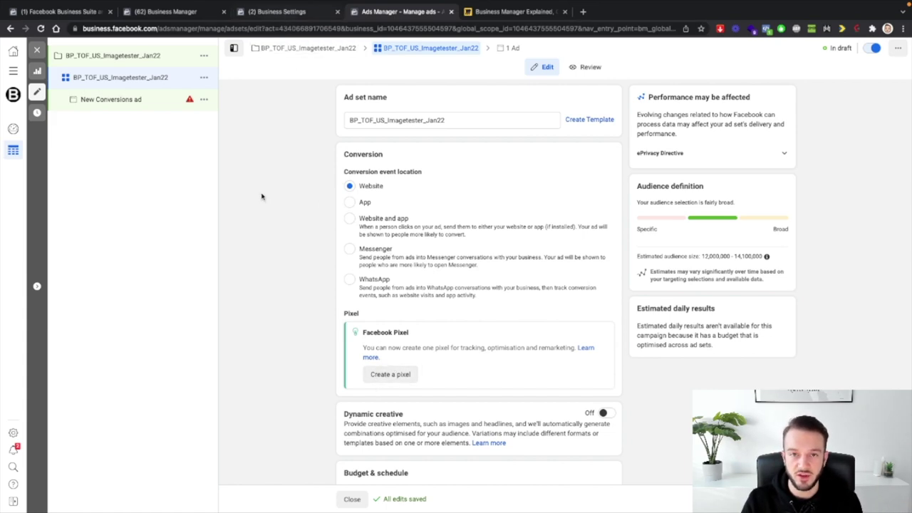
{"action": "scroll", "coordinate": [281, 251], "scroll_direction": "down", "scroll_amount": 4}
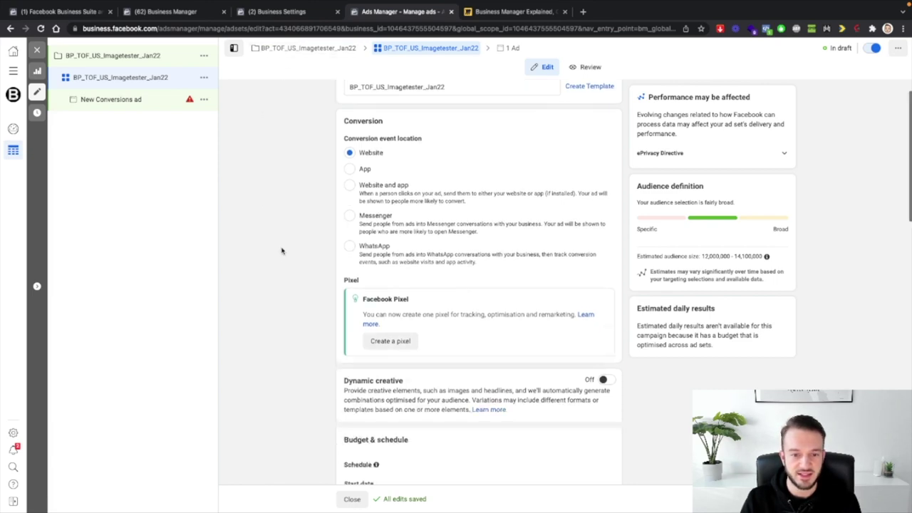
{"action": "scroll", "coordinate": [281, 251], "scroll_direction": "down", "scroll_amount": 3}
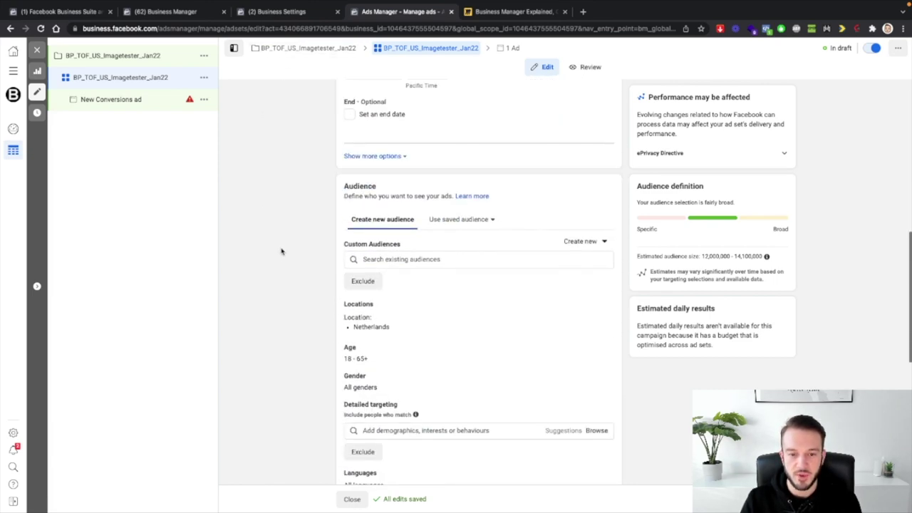
{"action": "scroll", "coordinate": [369, 249], "scroll_direction": "down", "scroll_amount": 1}
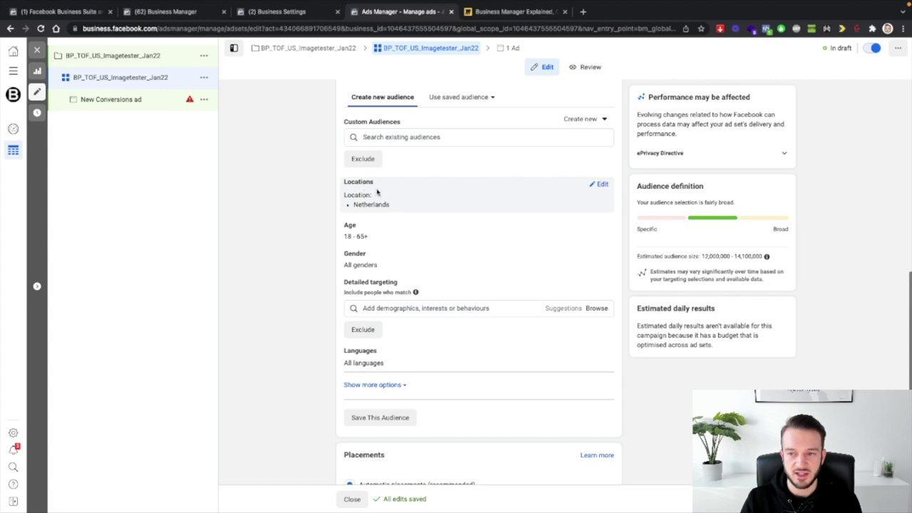
{"action": "scroll", "coordinate": [377, 200], "scroll_direction": "up", "scroll_amount": 1}
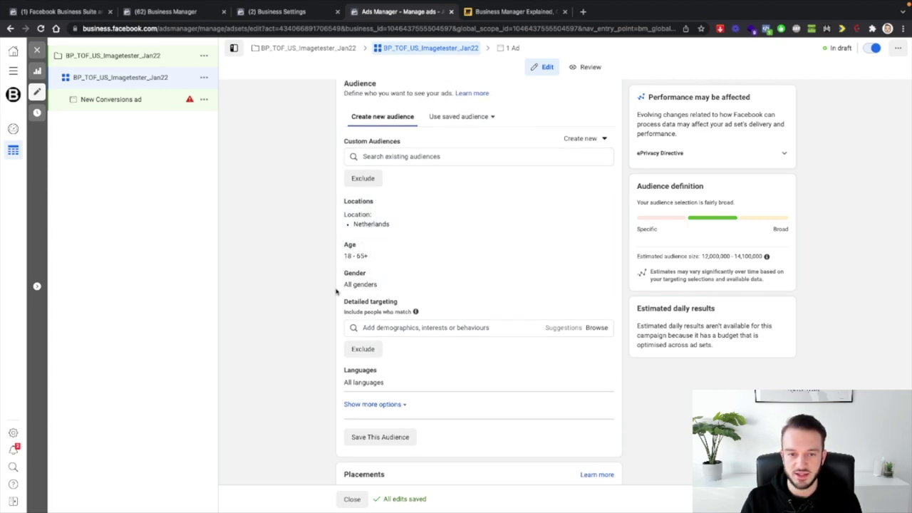
Add the Golf interest to the detailed targeting of the BP_TOF_US_Imagetester_Jan22 ad set
{"action": "scroll", "coordinate": [310, 295], "scroll_direction": "up", "scroll_amount": 1}
{"action": "scroll", "coordinate": [309, 294], "scroll_direction": "down", "scroll_amount": 1}
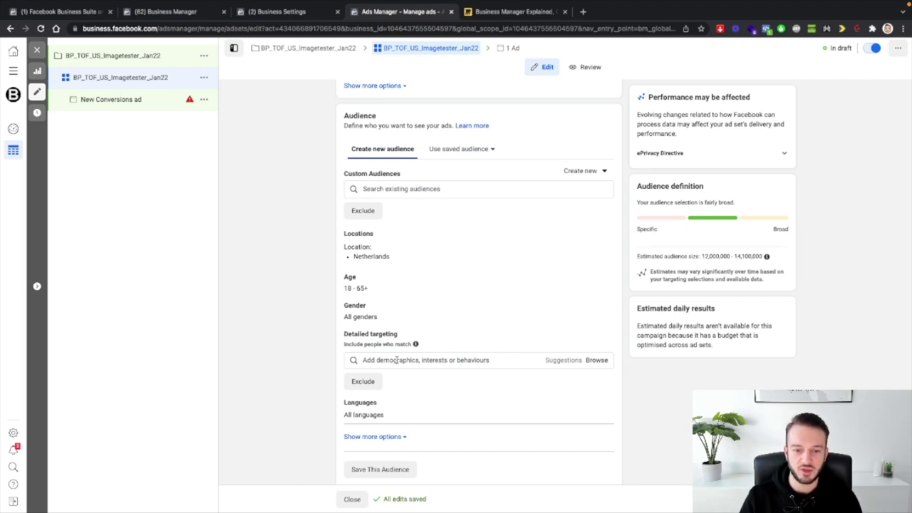
{"action": "left_click", "coordinate": [396, 361]}
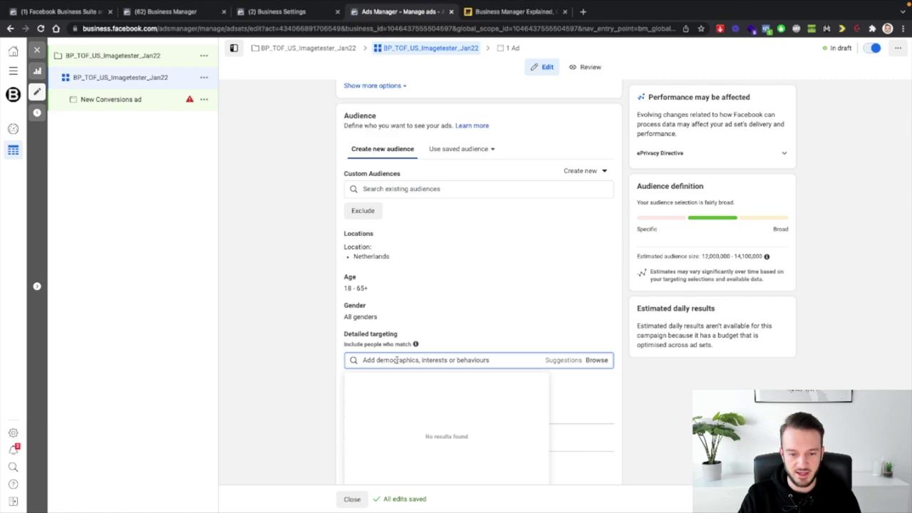
{"action": "type", "text": "gold"}
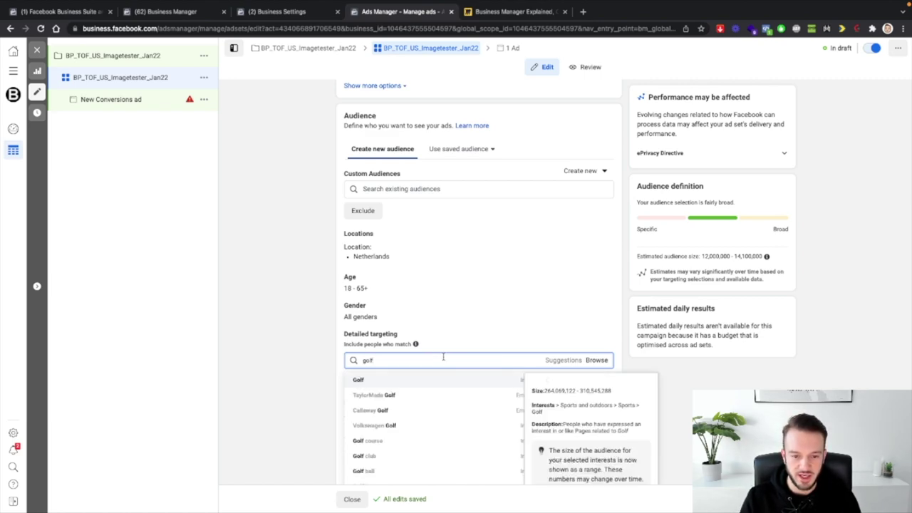
{"action": "left_click", "coordinate": [362, 378]}
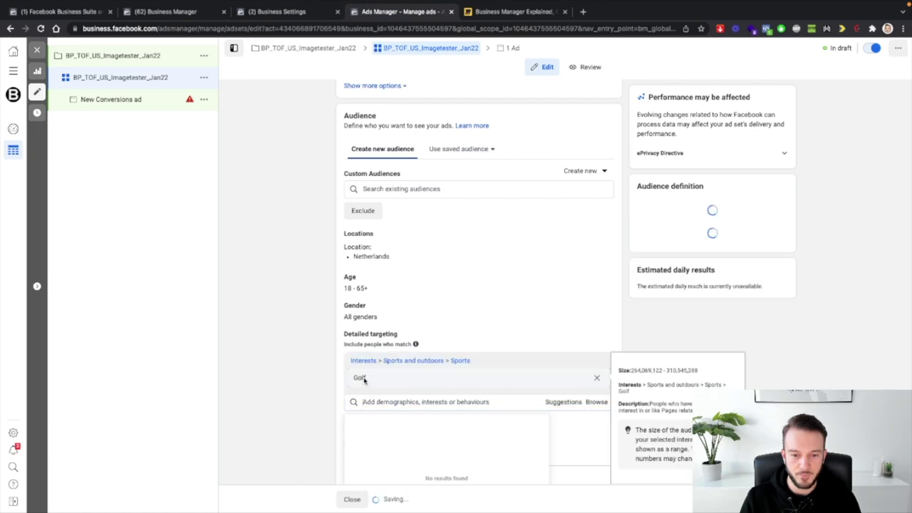
{"action": "left_click", "coordinate": [309, 295]}
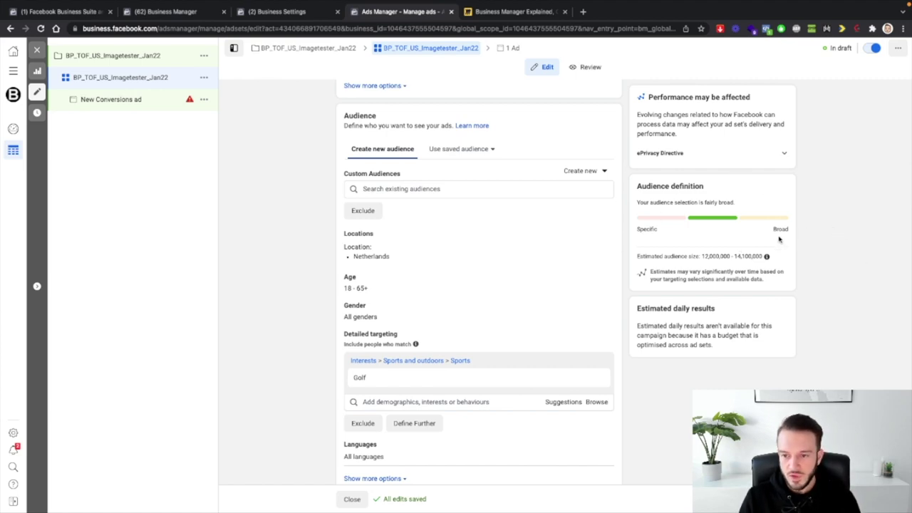
Examine the estimated audience size and the note on its accuracy in the audience definition
{"action": "left_click_drag", "start_coordinate": [702, 256], "coordinate": [763, 256]}
{"action": "mouse_move", "coordinate": [362, 378]}
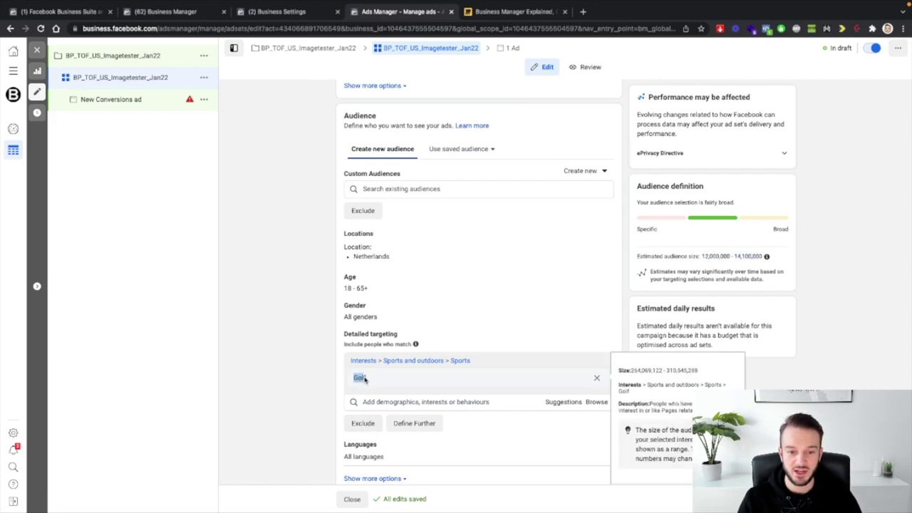
{"action": "left_click_drag", "start_coordinate": [737, 254], "coordinate": [768, 259]}
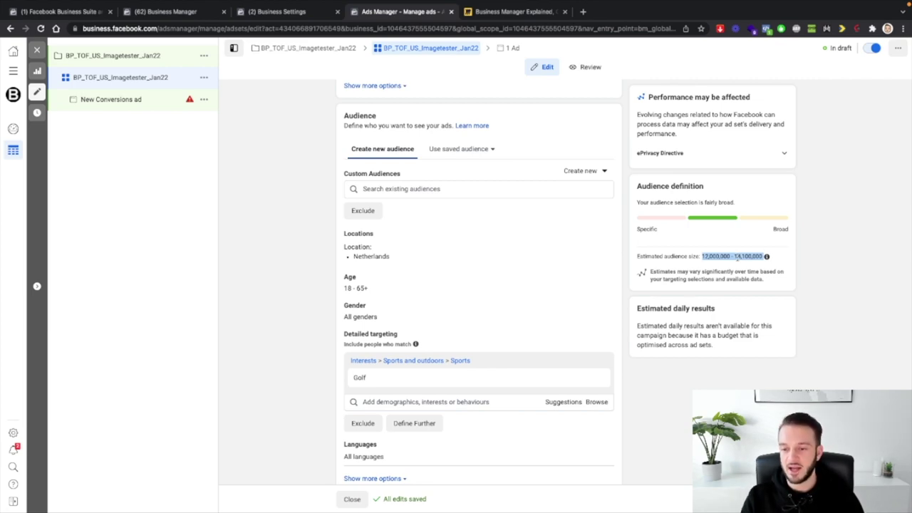
{"action": "left_click", "coordinate": [705, 256]}
{"action": "left_click_drag", "start_coordinate": [704, 257], "coordinate": [759, 256]}
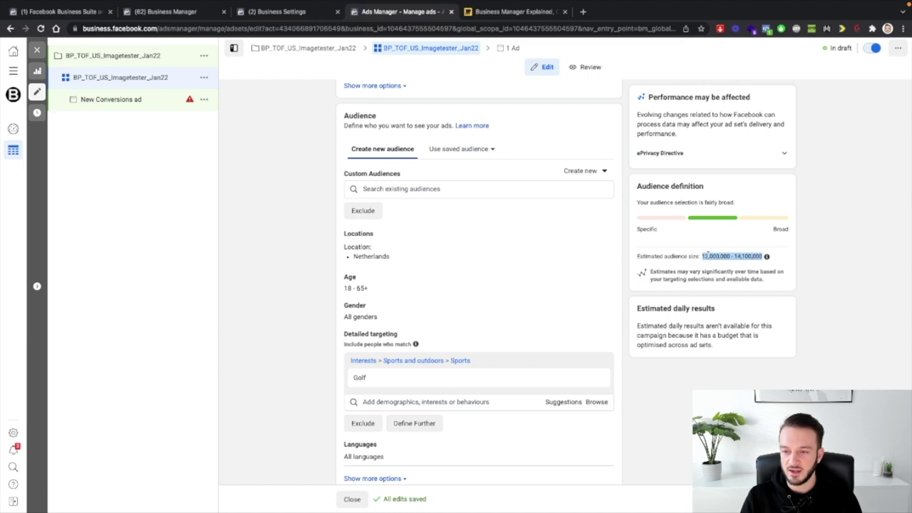
{"action": "left_click_drag", "start_coordinate": [702, 255], "coordinate": [766, 257]}
{"action": "mouse_move", "coordinate": [765, 256]}
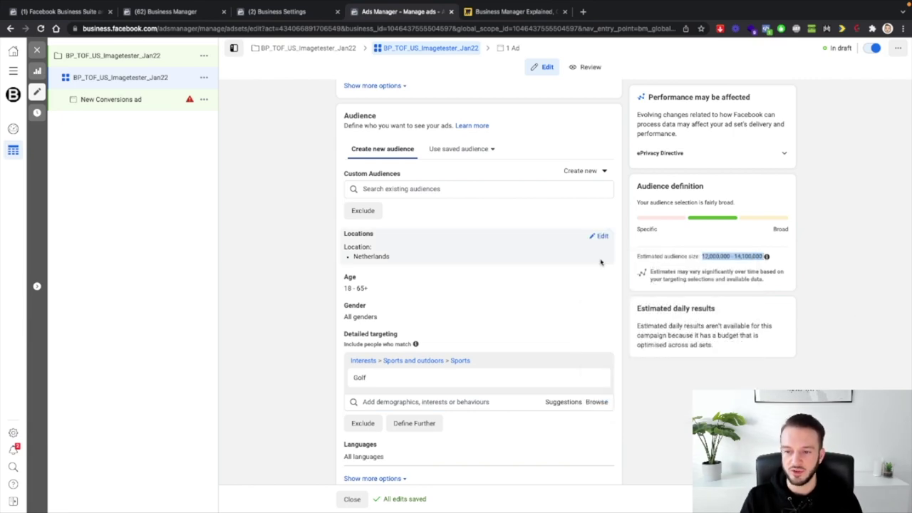
{"action": "left_click", "coordinate": [650, 273]}
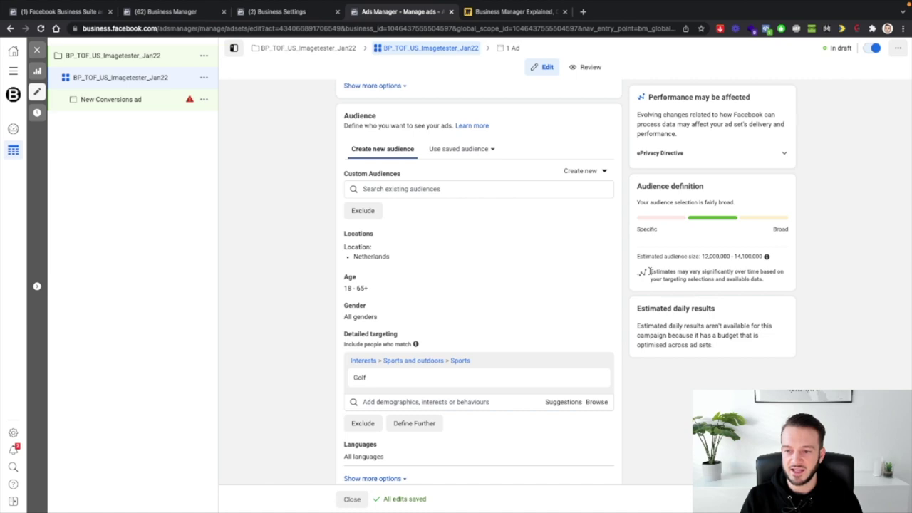
{"action": "left_click_drag", "start_coordinate": [650, 272], "coordinate": [781, 279]}
{"action": "left_click", "coordinate": [773, 281]}
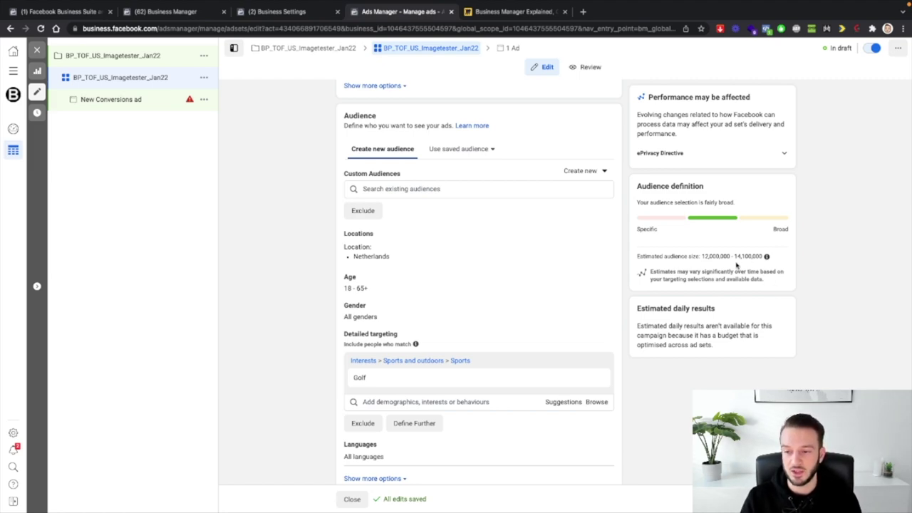
Expand the additional audience options and review the Connections setting and the Golf interest details
{"action": "scroll", "coordinate": [289, 397], "scroll_direction": "down", "scroll_amount": 1}
{"action": "scroll", "coordinate": [289, 397], "scroll_direction": "down", "scroll_amount": 3}
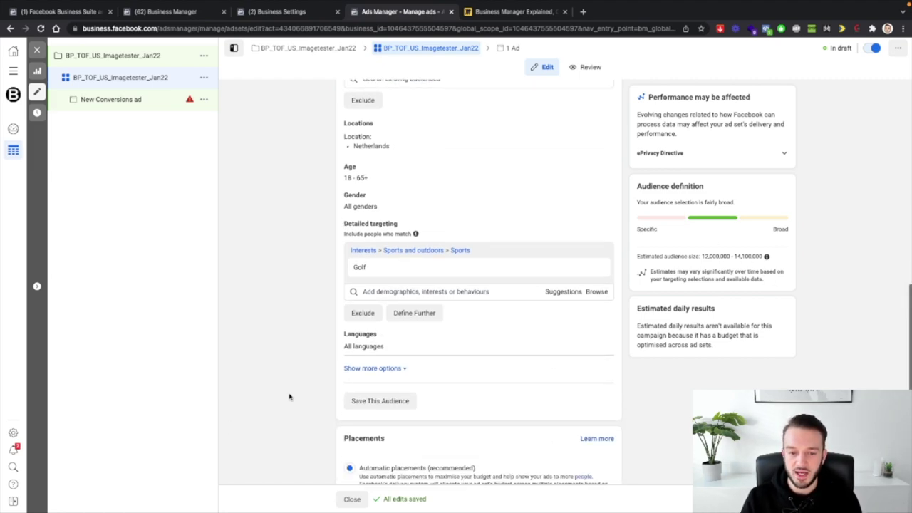
{"action": "scroll", "coordinate": [289, 397], "scroll_direction": "up", "scroll_amount": 1}
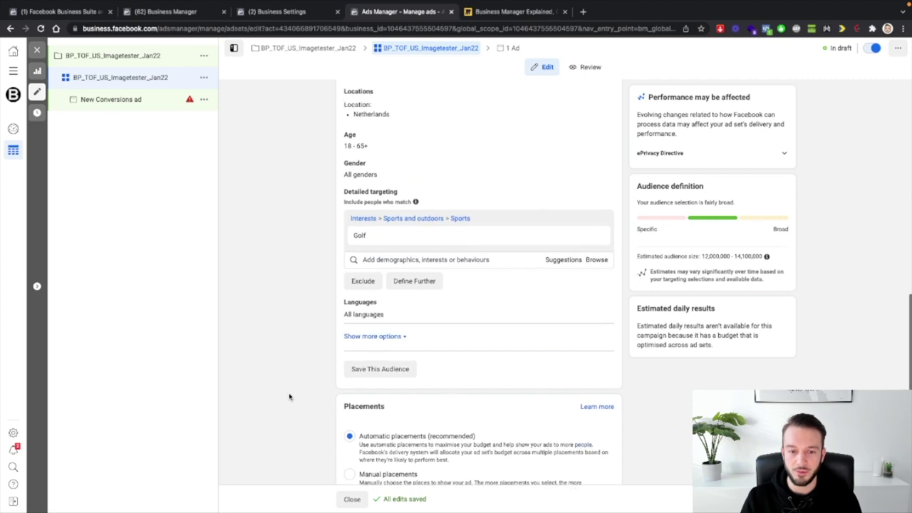
{"action": "left_click", "coordinate": [372, 354]}
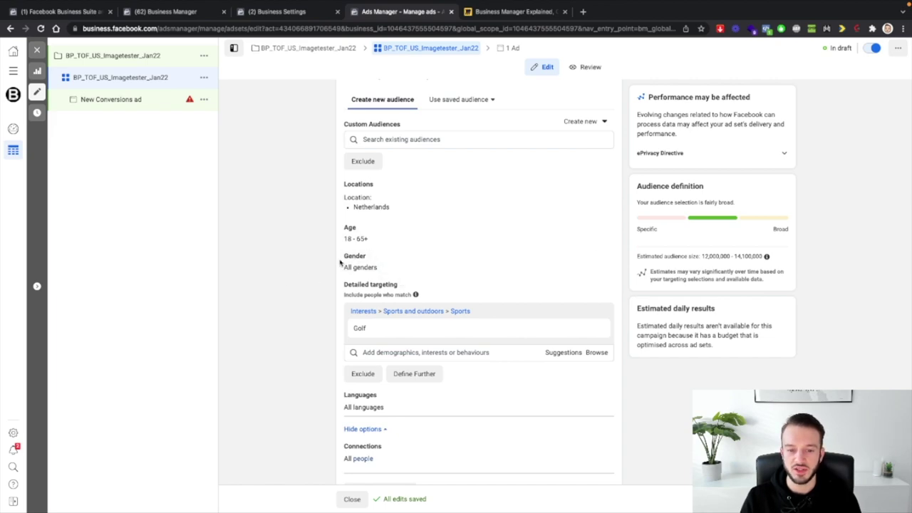
{"action": "scroll", "coordinate": [326, 377], "scroll_direction": "down", "scroll_amount": 2}
{"action": "scroll", "coordinate": [372, 318], "scroll_direction": "up", "scroll_amount": 1}
{"action": "mouse_move", "coordinate": [357, 294]}
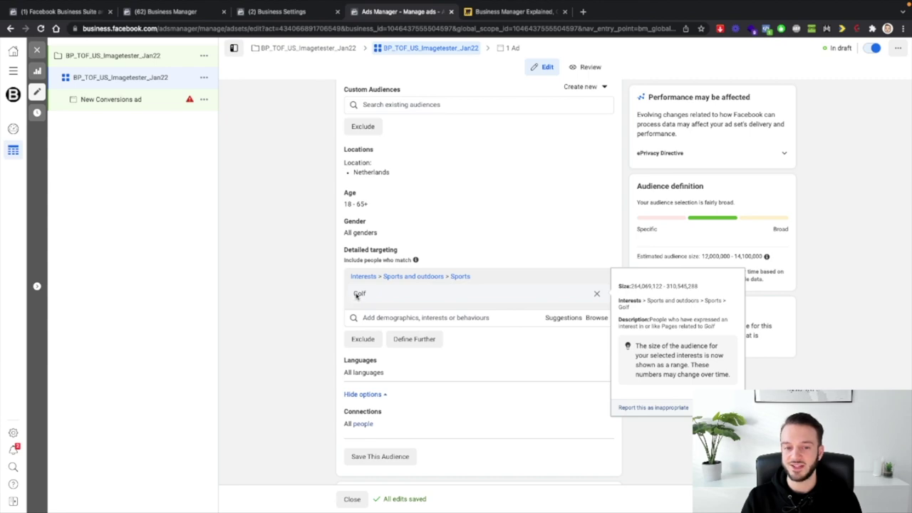
{"action": "scroll", "coordinate": [312, 307], "scroll_direction": "up", "scroll_amount": 1}
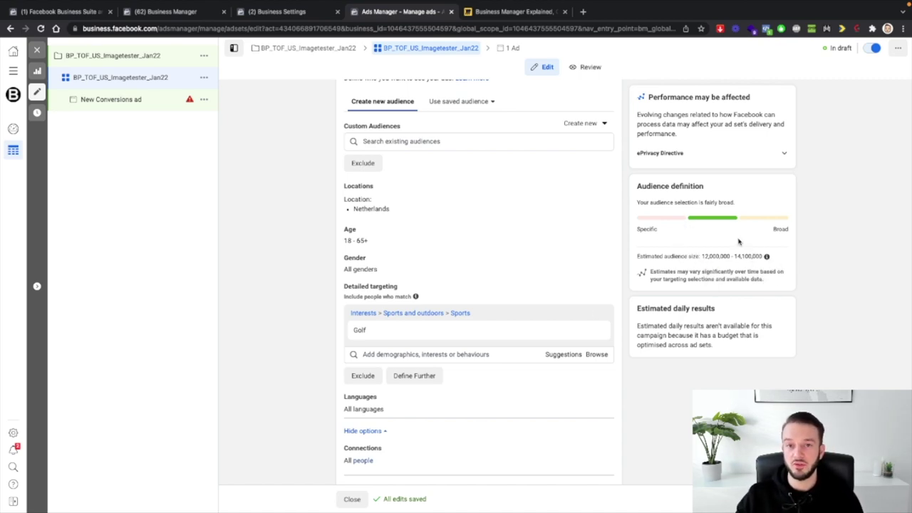
Remove the Golf interest from the ad set's detailed targeting
{"action": "mouse_move", "coordinate": [597, 332]}
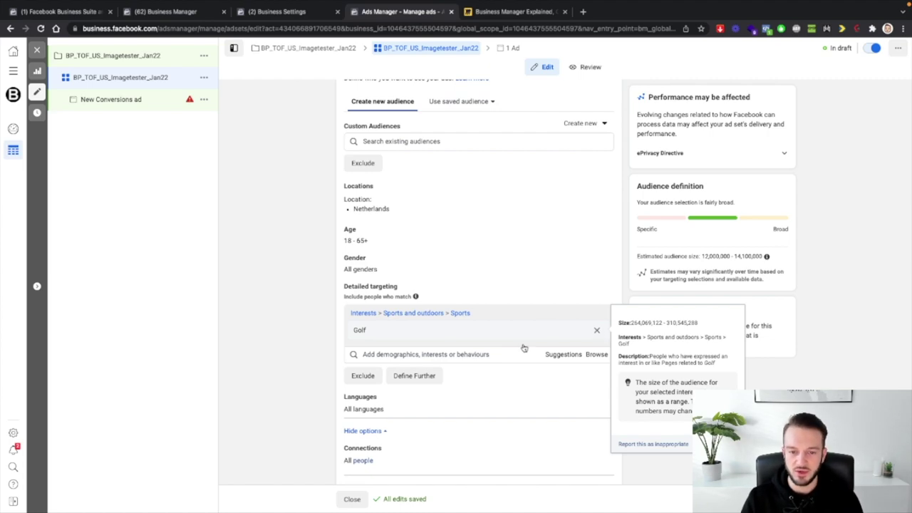
{"action": "left_click", "coordinate": [597, 333]}
{"action": "scroll", "coordinate": [328, 254], "scroll_direction": "up", "scroll_amount": 2}
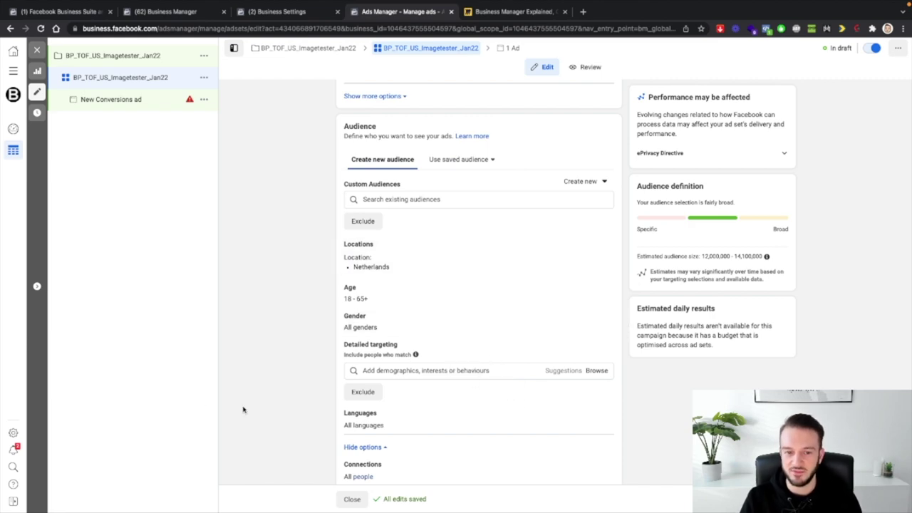
Open the audience locations for editing and check the include and exclude choices for locations
{"action": "scroll", "coordinate": [321, 343], "scroll_direction": "down", "scroll_amount": 1}
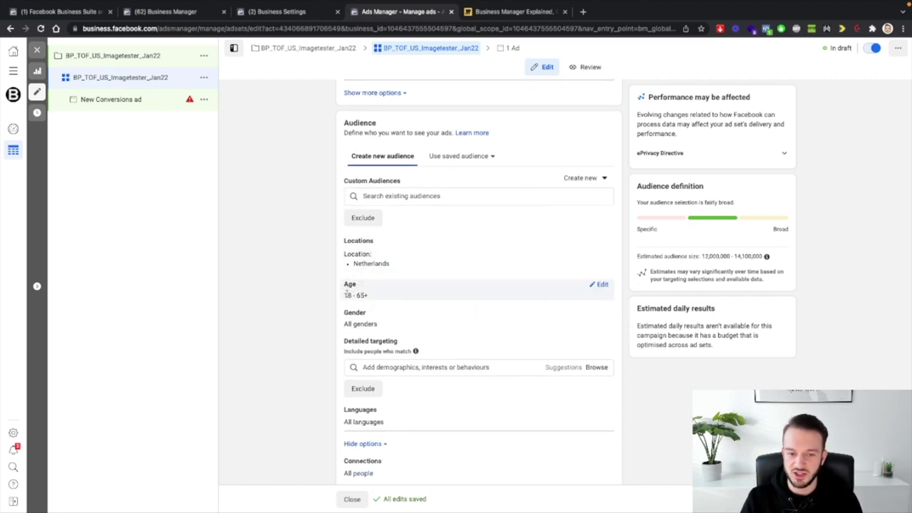
{"action": "left_click", "coordinate": [602, 245]}
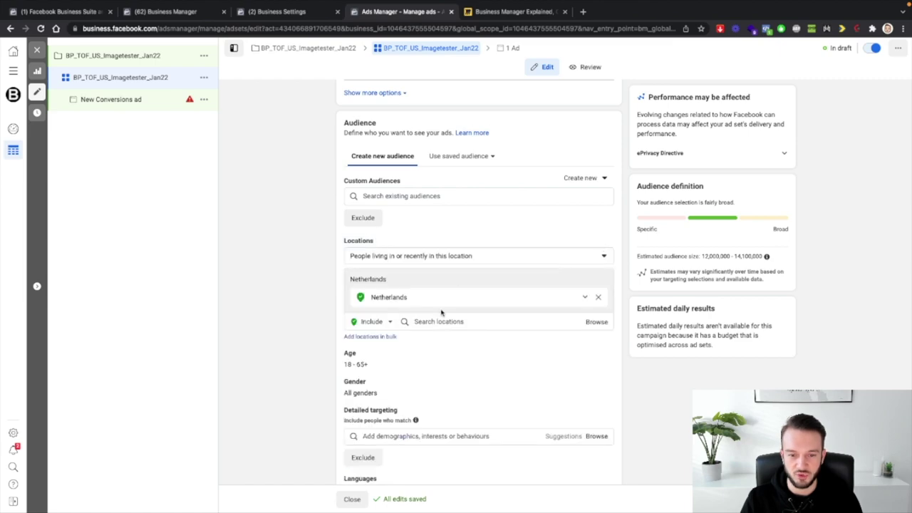
{"action": "left_click", "coordinate": [372, 321]}
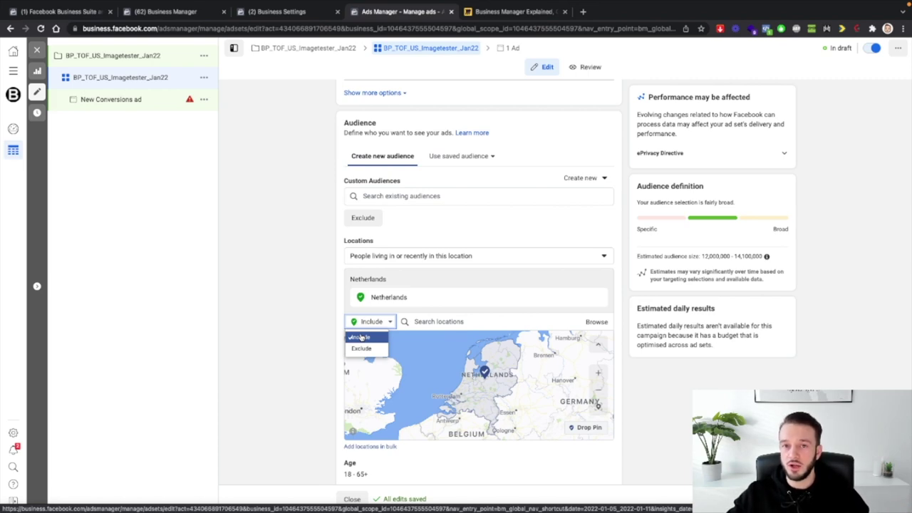
{"action": "left_click", "coordinate": [339, 291]}
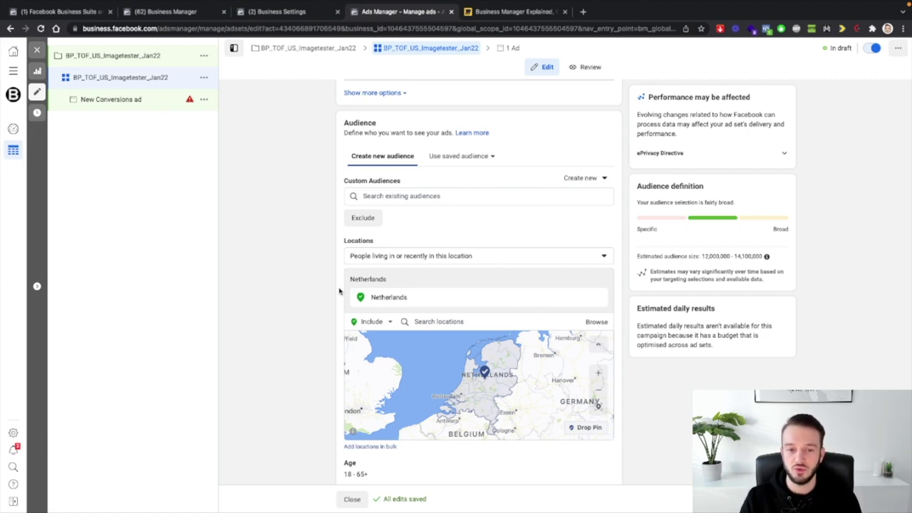
Review the choices for who is targeted in a location: living in, recently in, or travelling in it
{"action": "scroll", "coordinate": [339, 290], "scroll_direction": "down", "scroll_amount": 3}
{"action": "left_click", "coordinate": [392, 129]}
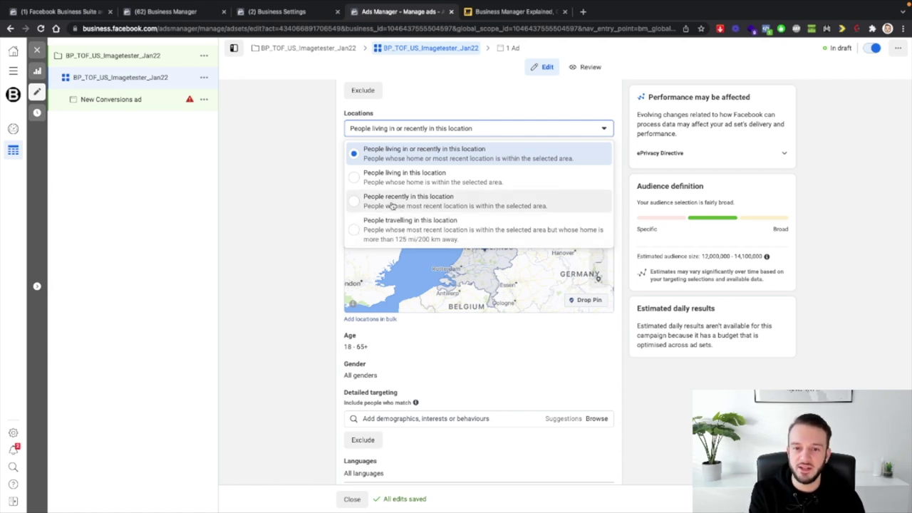
{"action": "left_click", "coordinate": [359, 117]}
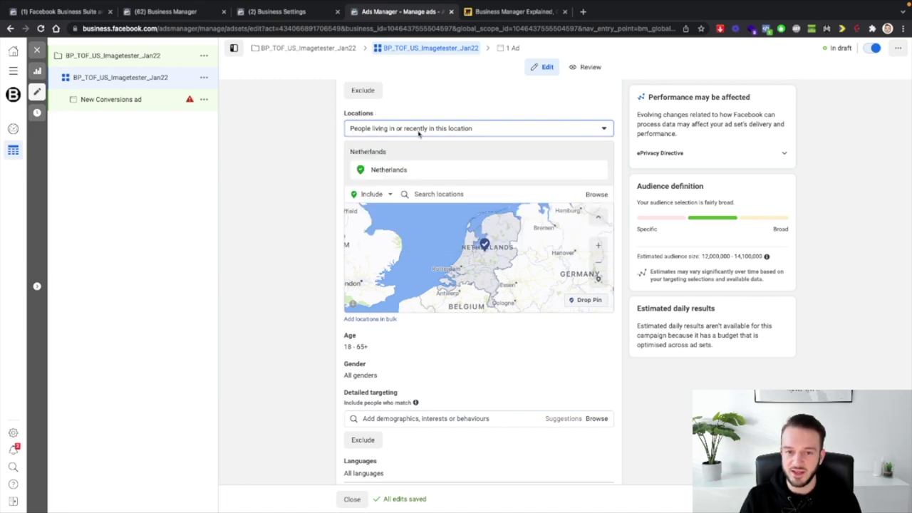
{"action": "left_click", "coordinate": [476, 129]}
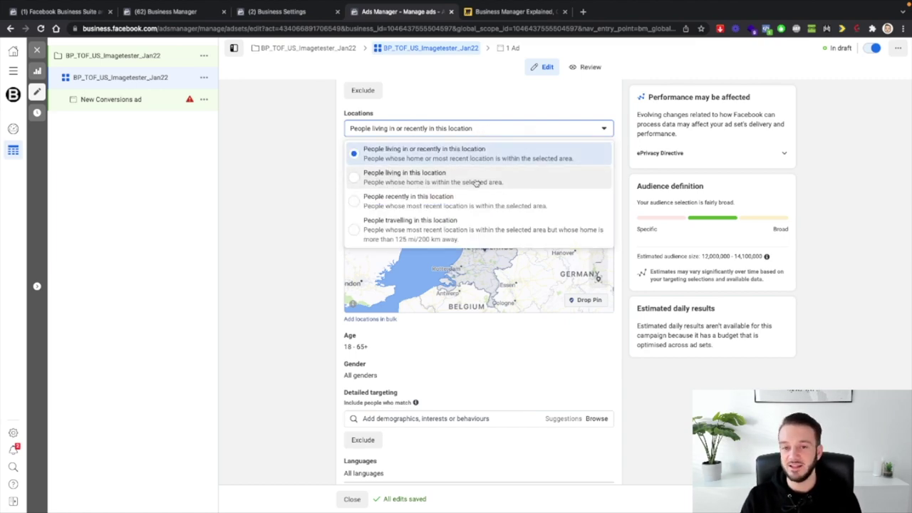
{"action": "left_click", "coordinate": [470, 102]}
{"action": "scroll", "coordinate": [320, 187], "scroll_direction": "down", "scroll_amount": 3}
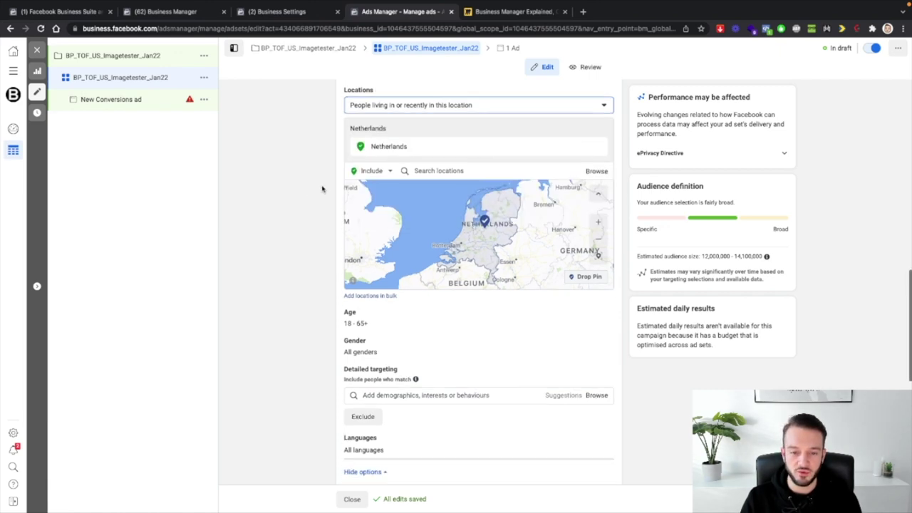
{"action": "scroll", "coordinate": [329, 186], "scroll_direction": "up", "scroll_amount": 3}
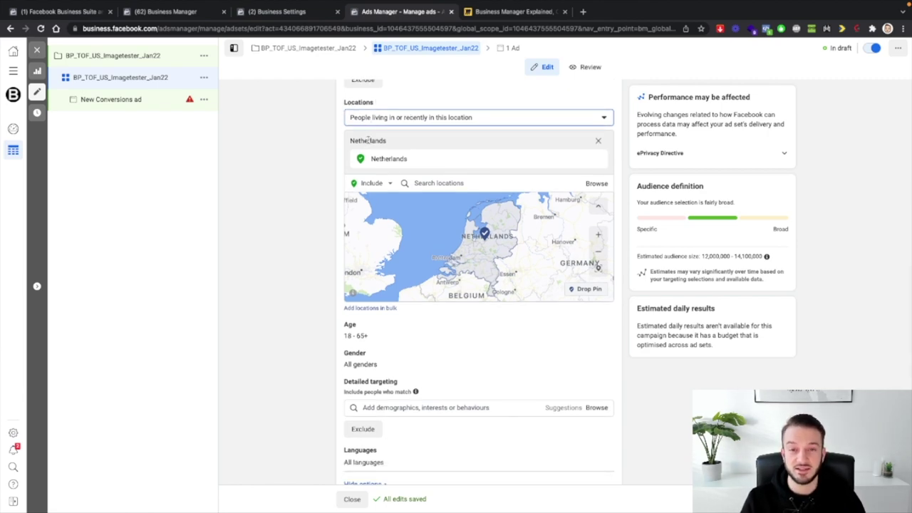
{"action": "scroll", "coordinate": [351, 174], "scroll_direction": "down", "scroll_amount": 2}
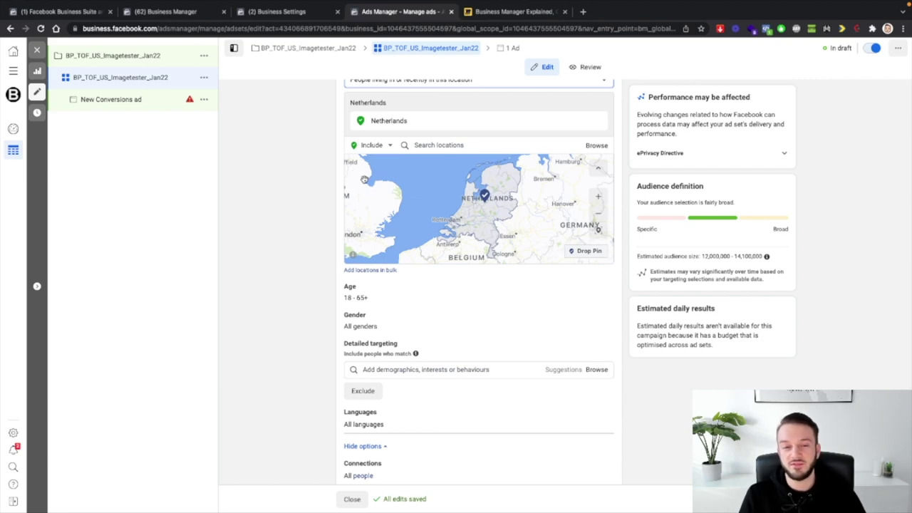
Open the audience's language targeting for editing and read its help information
{"action": "scroll", "coordinate": [344, 178], "scroll_direction": "down", "scroll_amount": 4}
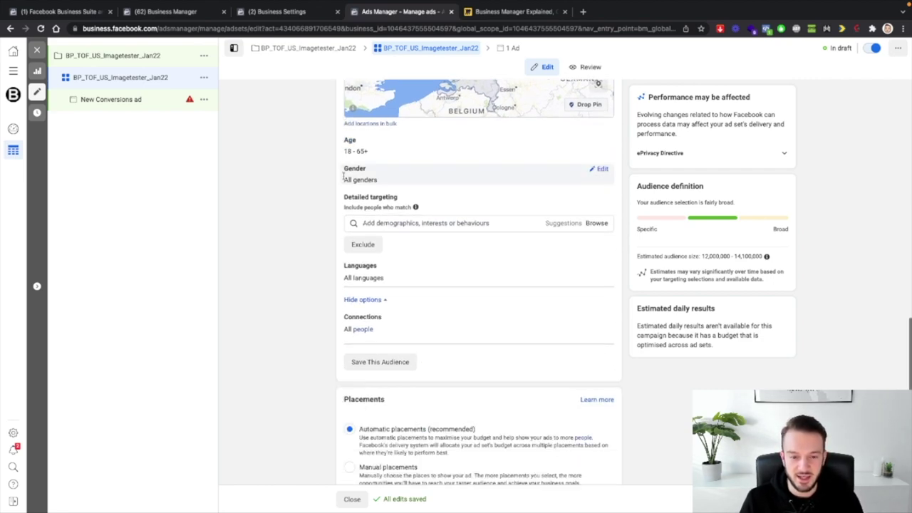
{"action": "left_click", "coordinate": [598, 268]}
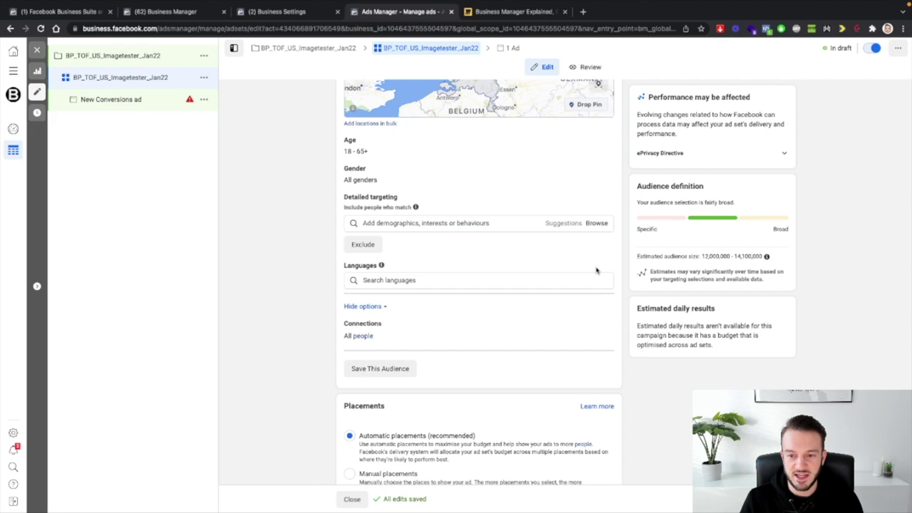
{"action": "mouse_move", "coordinate": [382, 267]}
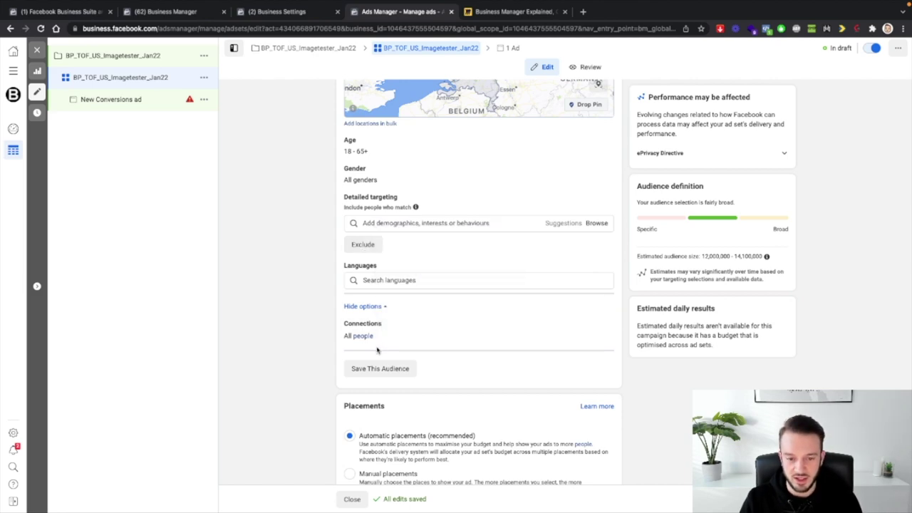
Expand the placement options and examine the automatic and manual placements and brand safety settings
{"action": "scroll", "coordinate": [370, 272], "scroll_direction": "down", "scroll_amount": 2}
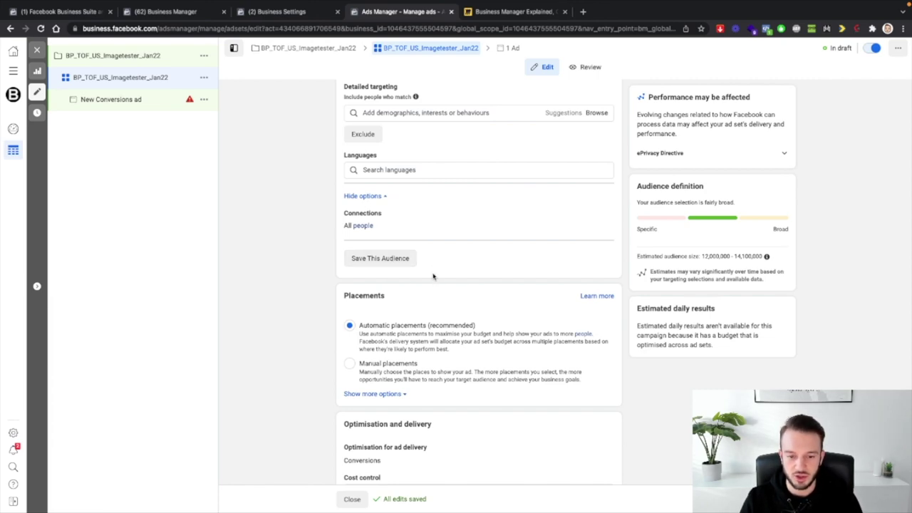
{"action": "scroll", "coordinate": [430, 259], "scroll_direction": "down", "scroll_amount": 3}
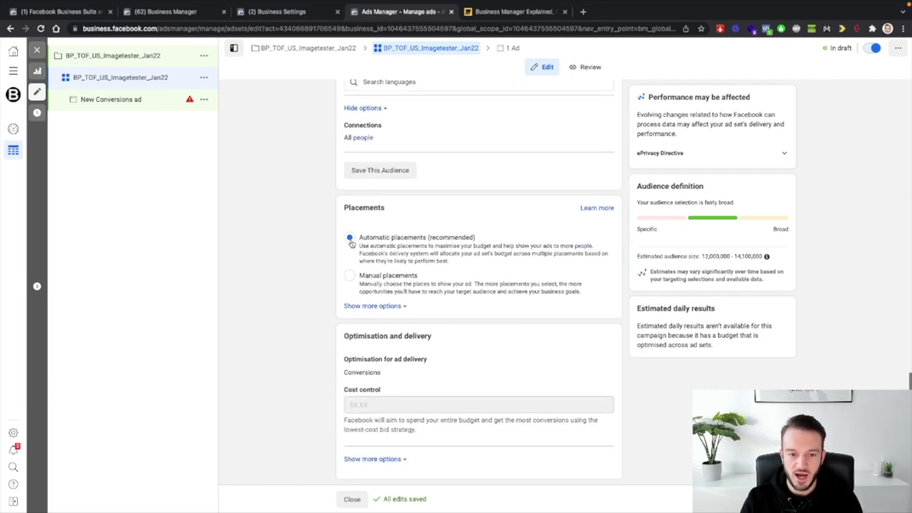
{"action": "left_click", "coordinate": [371, 306]}
{"action": "scroll", "coordinate": [313, 291], "scroll_direction": "down", "scroll_amount": 5}
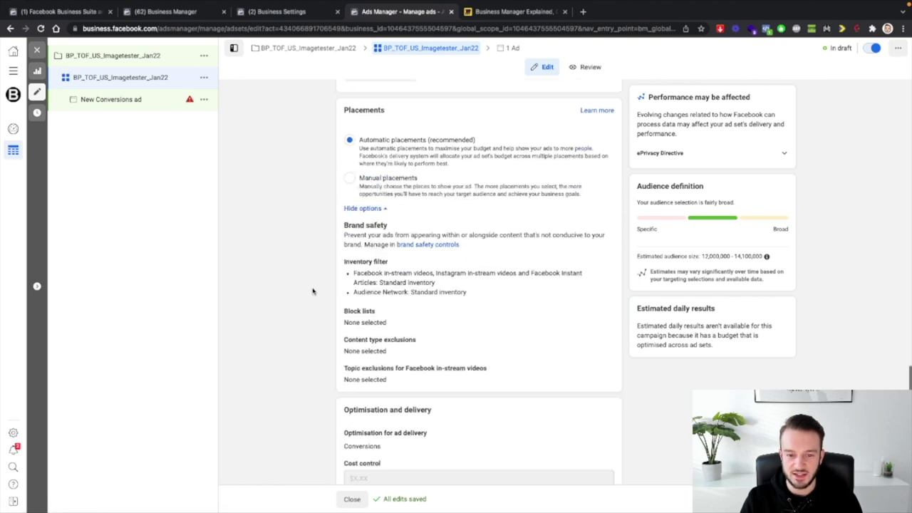
{"action": "scroll", "coordinate": [312, 291], "scroll_direction": "up", "scroll_amount": 2}
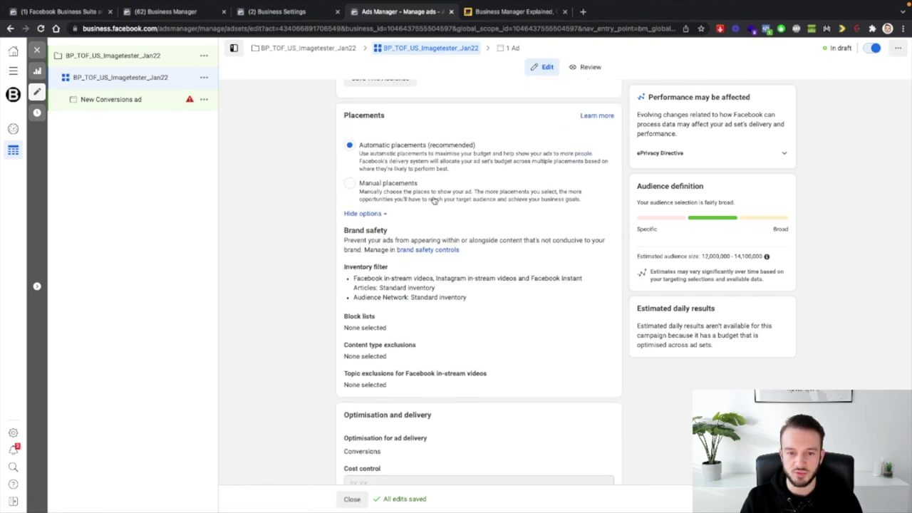
Switch the ad set to manual placements and try excluding Desktop from the devices, restoring all devices
{"action": "left_click", "coordinate": [377, 202]}
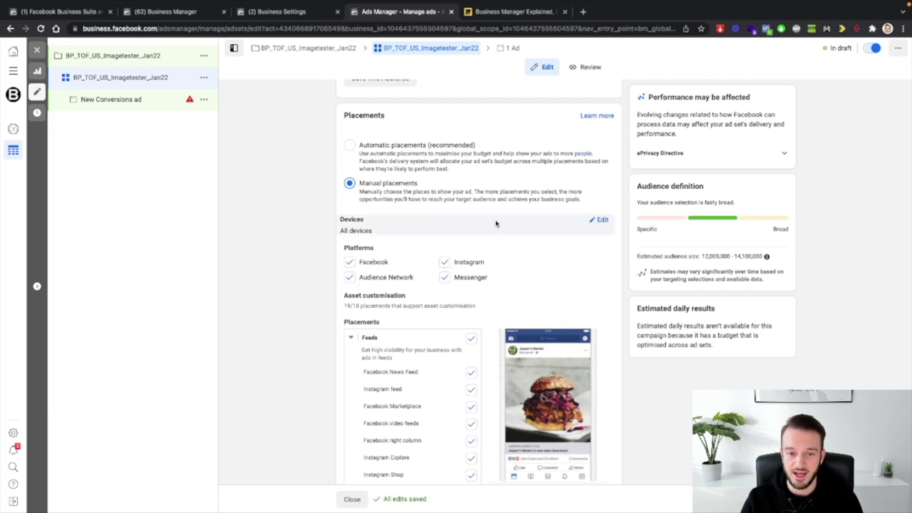
{"action": "left_click", "coordinate": [604, 222]}
{"action": "left_click", "coordinate": [433, 234]}
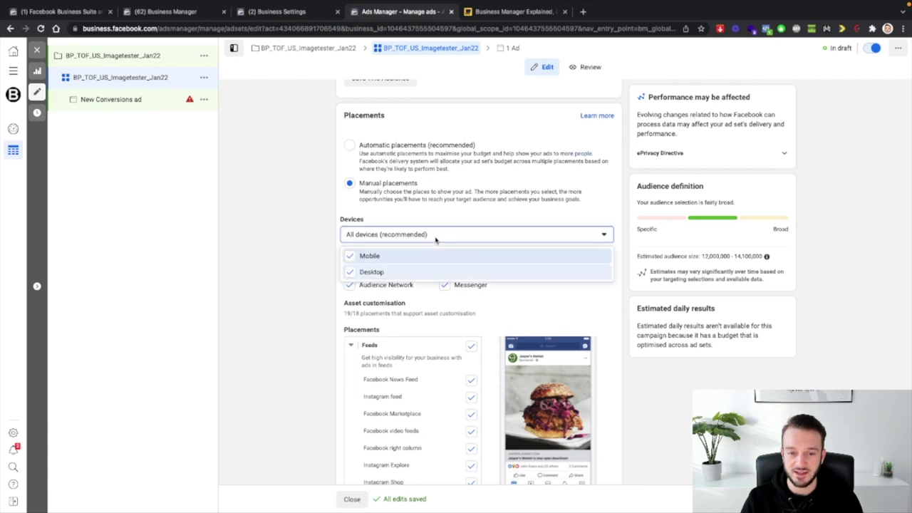
{"action": "left_click", "coordinate": [350, 272]}
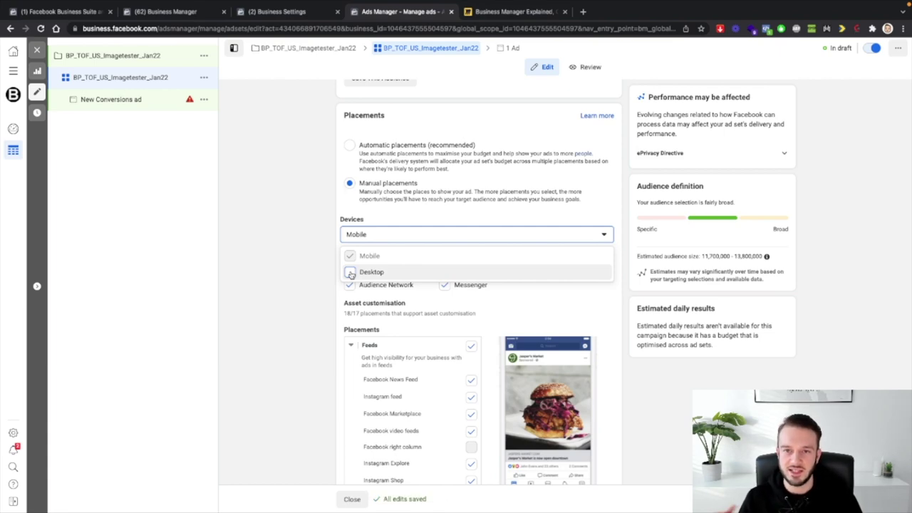
{"action": "left_click", "coordinate": [350, 273]}
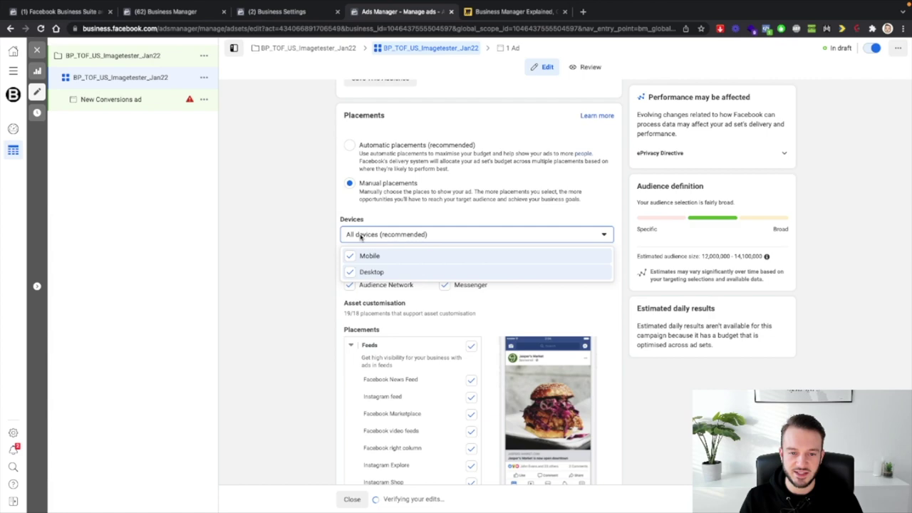
{"action": "left_click", "coordinate": [341, 223]}
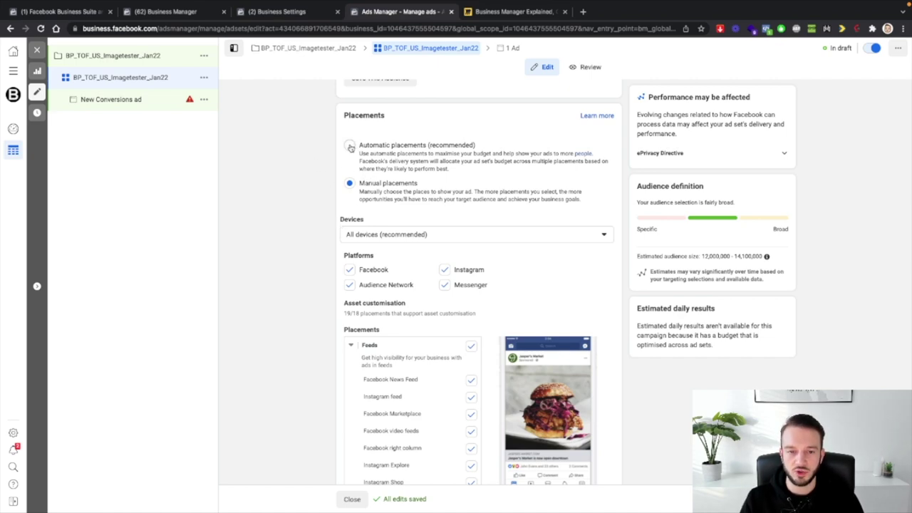
Look through the manual placement list and switch the ad set back to automatic placements
{"action": "scroll", "coordinate": [318, 226], "scroll_direction": "down", "scroll_amount": 5}
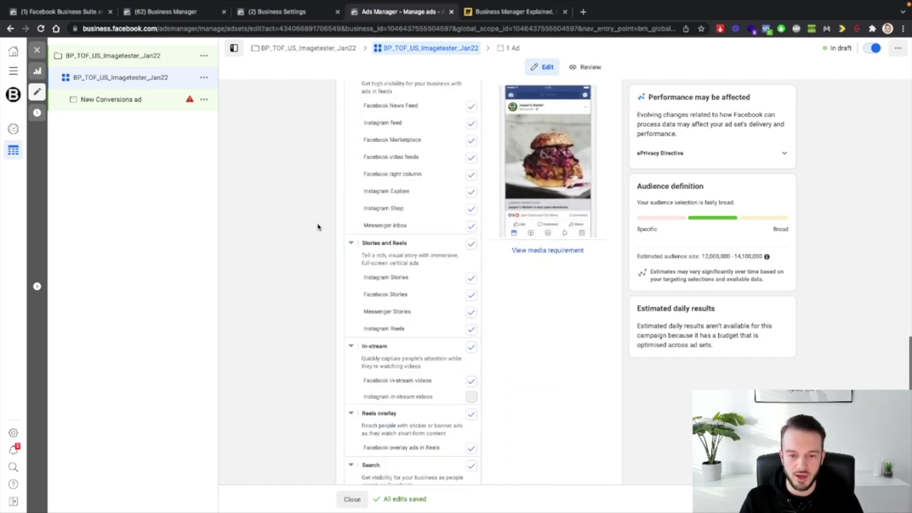
{"action": "scroll", "coordinate": [318, 227], "scroll_direction": "down", "scroll_amount": 3}
{"action": "scroll", "coordinate": [317, 226], "scroll_direction": "up", "scroll_amount": 6}
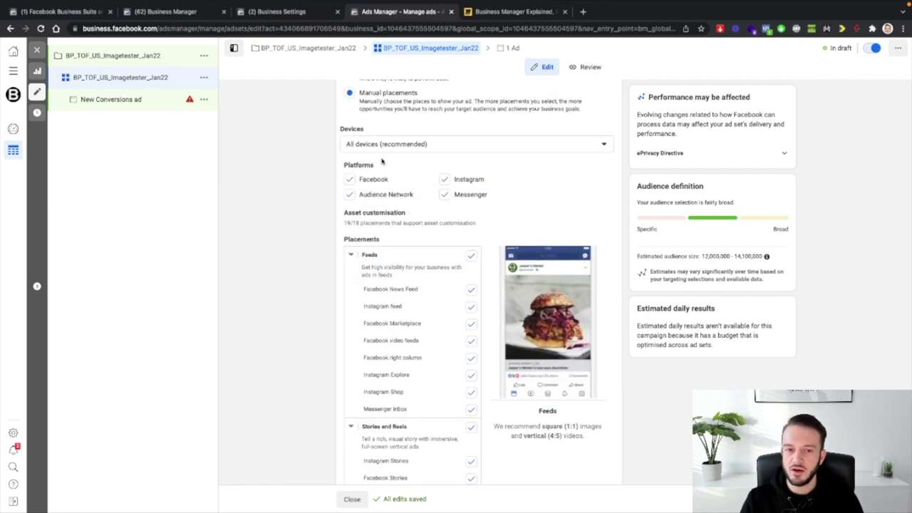
{"action": "scroll", "coordinate": [382, 161], "scroll_direction": "up", "scroll_amount": 1}
{"action": "left_click", "coordinate": [350, 130]}
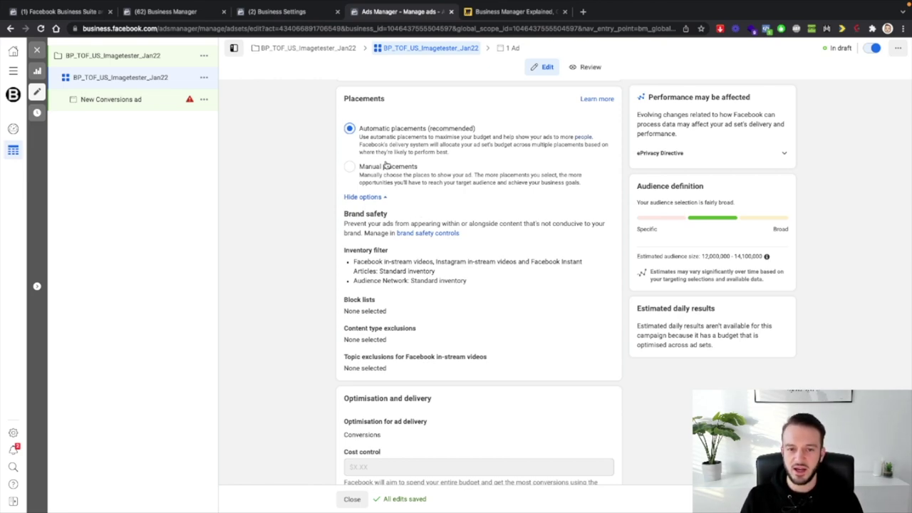
{"action": "scroll", "coordinate": [388, 166], "scroll_direction": "up", "scroll_amount": 1}
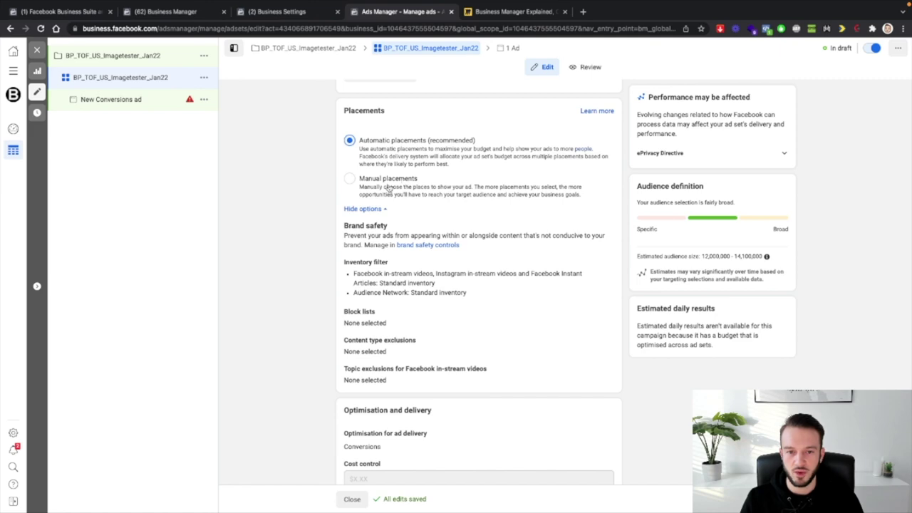
{"action": "scroll", "coordinate": [389, 191], "scroll_direction": "up", "scroll_amount": 3}
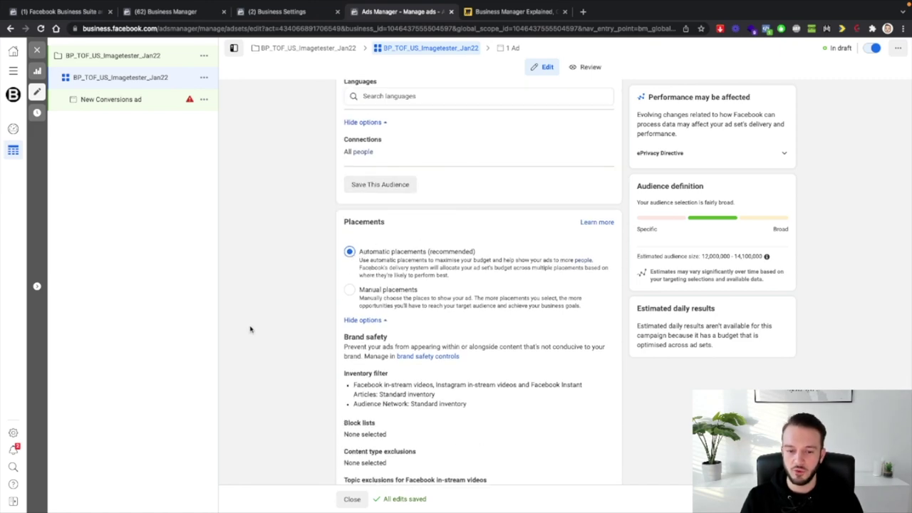
Expand the optimisation and delivery options and examine the cost control, attribution setting and charging basis
{"action": "scroll", "coordinate": [338, 310], "scroll_direction": "down", "scroll_amount": 5}
{"action": "left_click", "coordinate": [381, 433]}
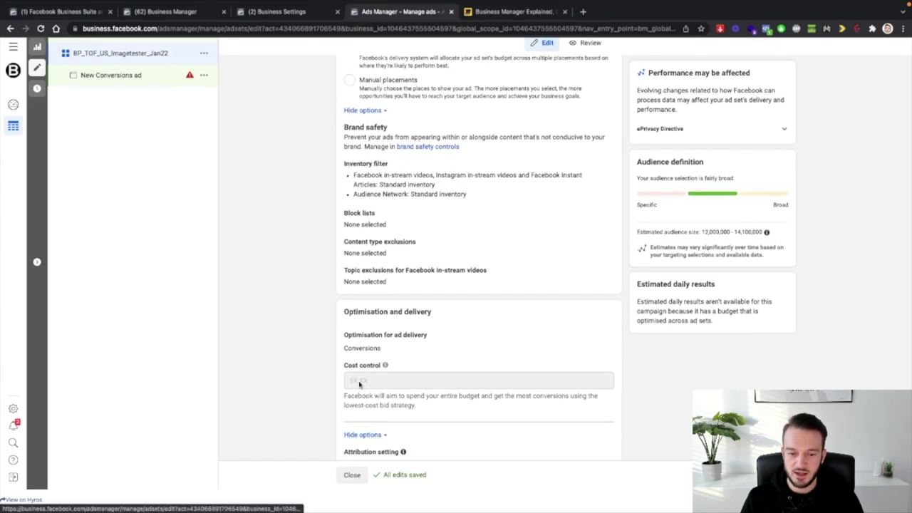
{"action": "scroll", "coordinate": [385, 403], "scroll_direction": "down", "scroll_amount": 1}
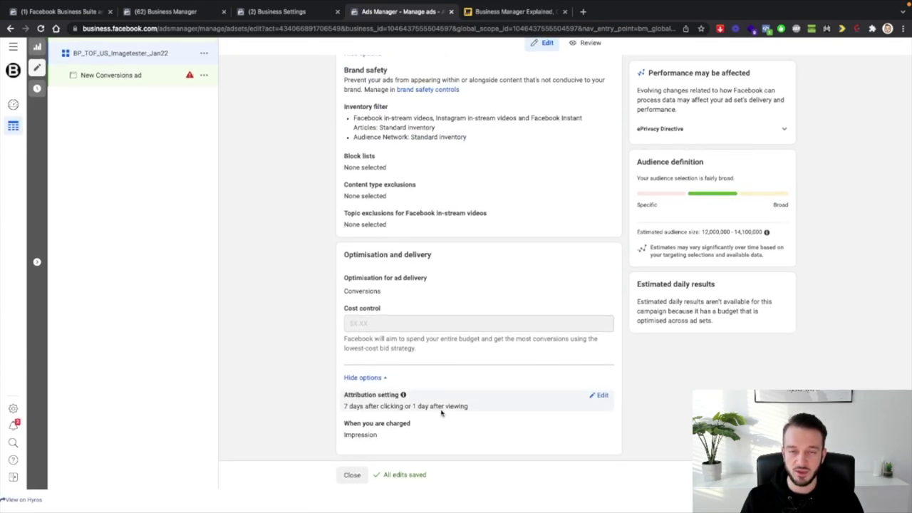
{"action": "scroll", "coordinate": [430, 358], "scroll_direction": "up", "scroll_amount": 8}
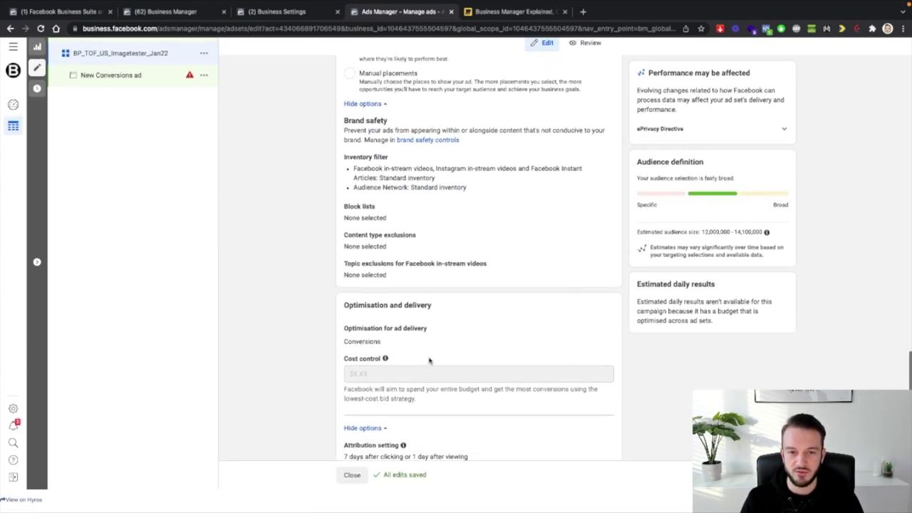
{"action": "scroll", "coordinate": [430, 342], "scroll_direction": "up", "scroll_amount": 2}
Open the new conversions ad and rename it Image 1 Copy 1
{"action": "left_click", "coordinate": [111, 75]}
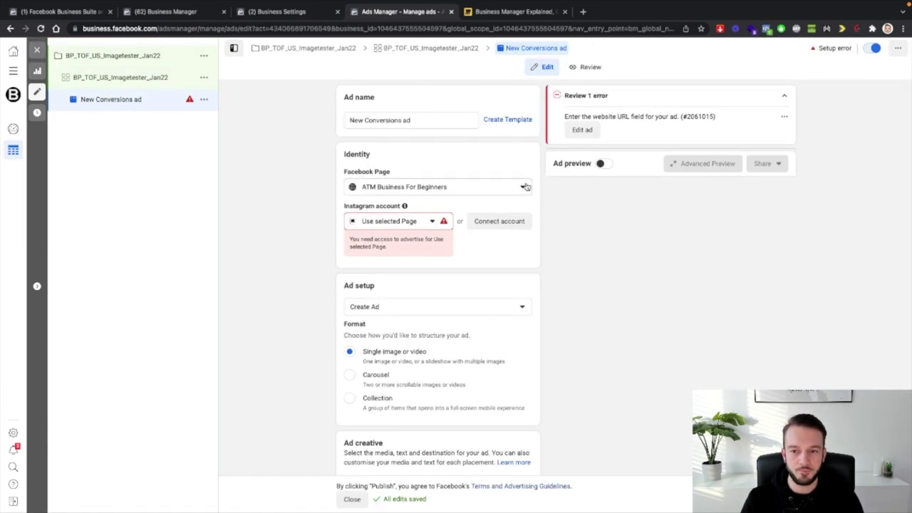
{"action": "left_click_drag", "start_coordinate": [422, 120], "coordinate": [348, 120]}
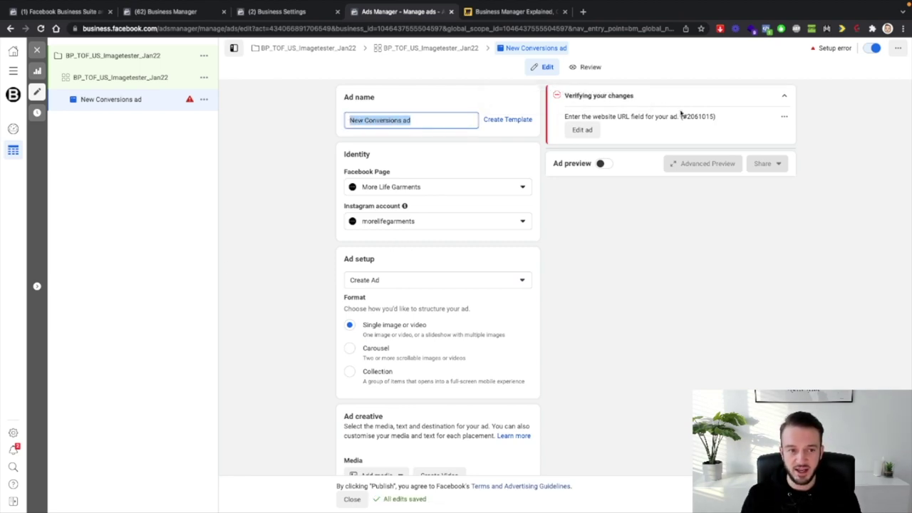
{"action": "type", "text": "Image "}
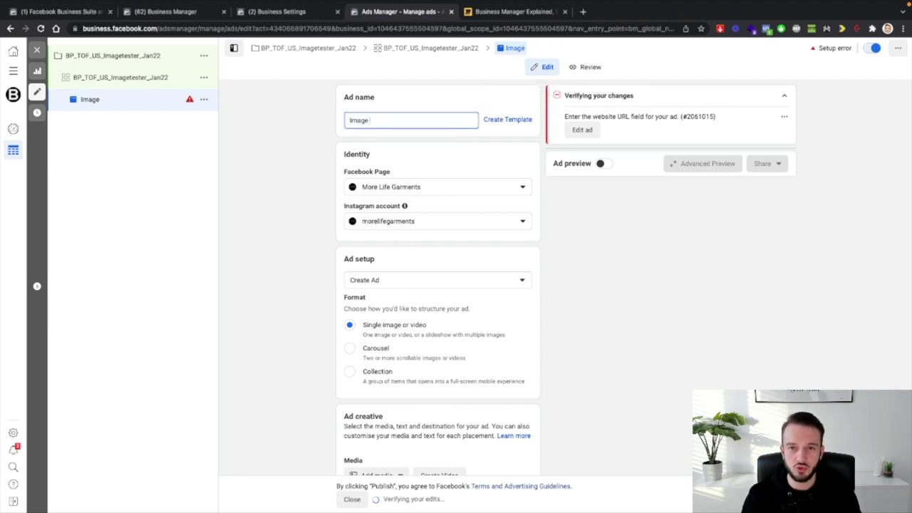
{"action": "type", "text": "1 Copy 1"}
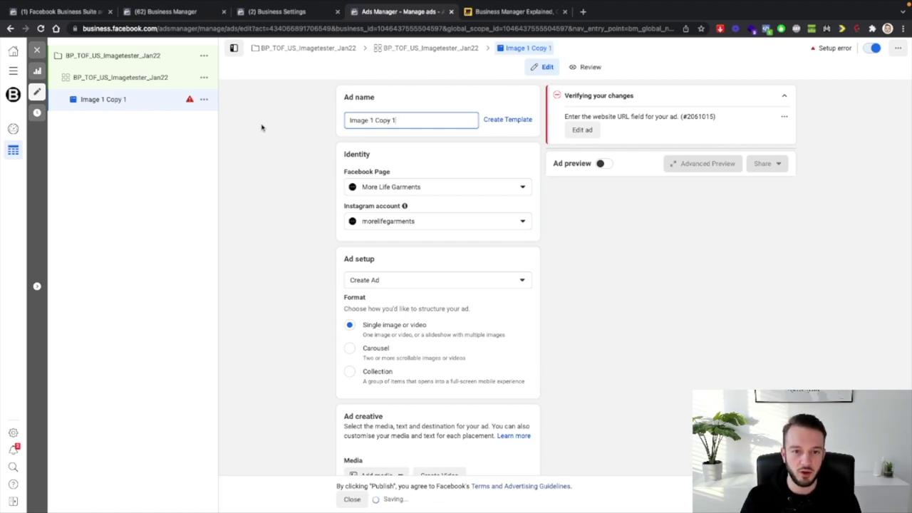
{"action": "left_click", "coordinate": [261, 126]}
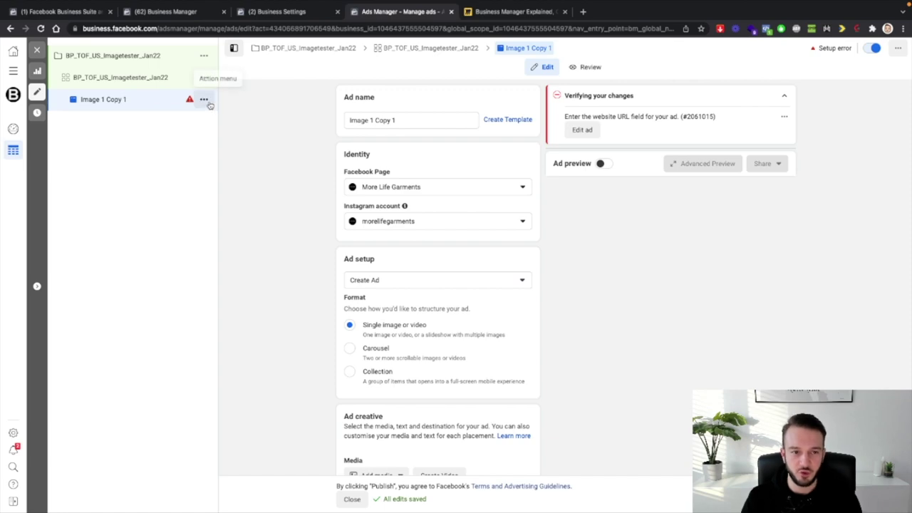
{"action": "left_click", "coordinate": [203, 99]}
{"action": "left_click", "coordinate": [275, 98]}
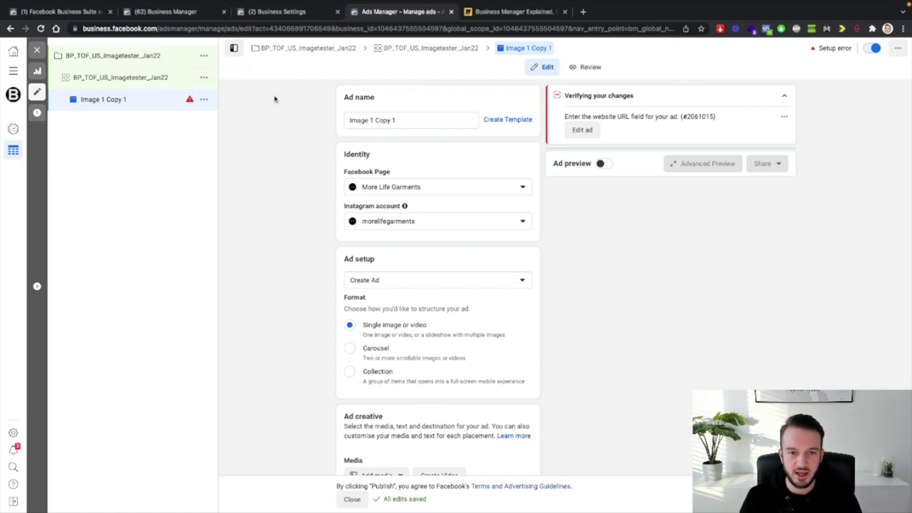
Review the ad formats and the ad setup choices for creating an ad, using an existing post or using a Creative Hub mockup
{"action": "scroll", "coordinate": [295, 131], "scroll_direction": "down", "scroll_amount": 3}
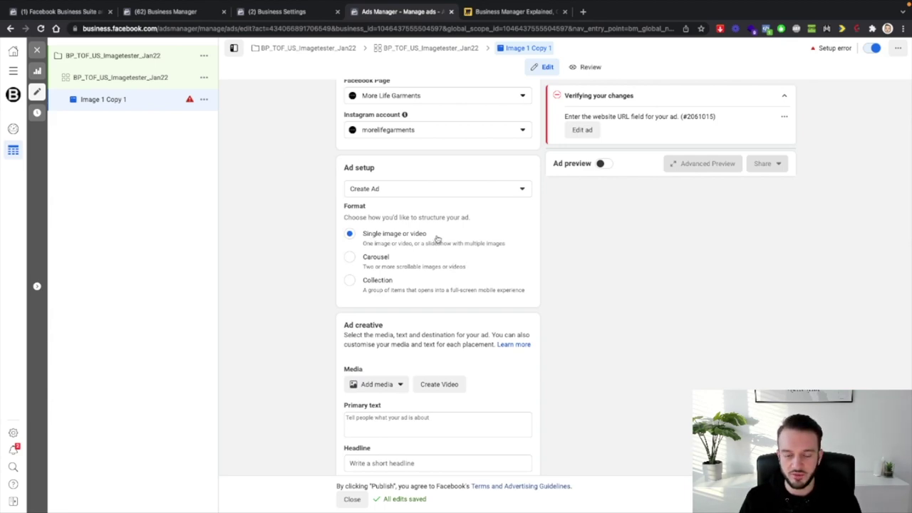
{"action": "left_click_drag", "start_coordinate": [447, 237], "coordinate": [347, 237]}
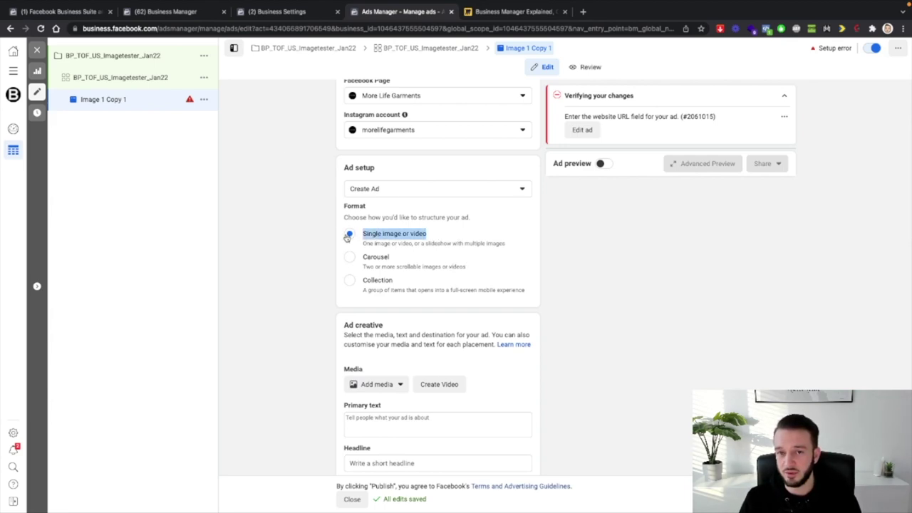
{"action": "left_click", "coordinate": [307, 237]}
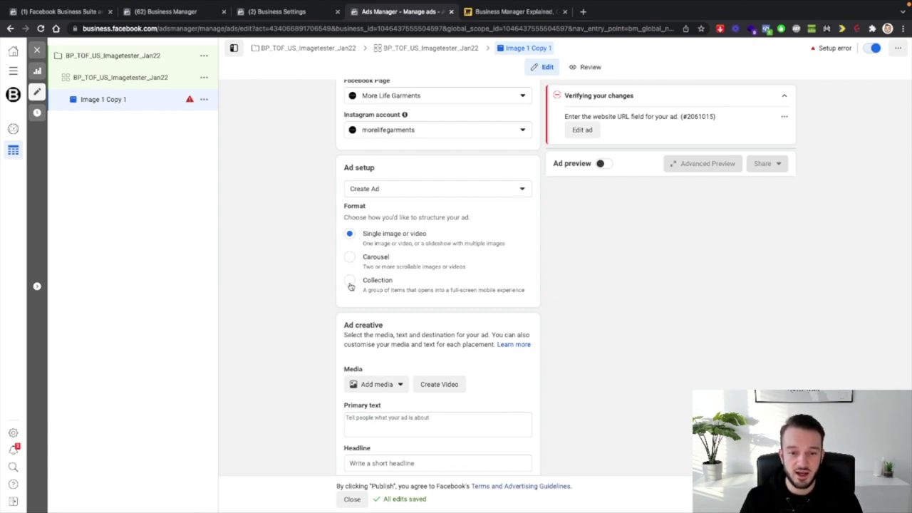
{"action": "left_click", "coordinate": [380, 189]}
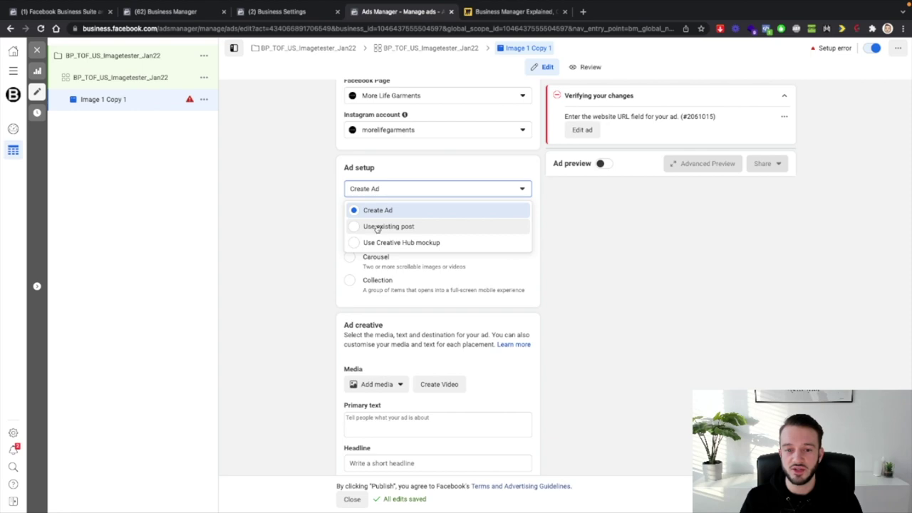
{"action": "left_click", "coordinate": [286, 213]}
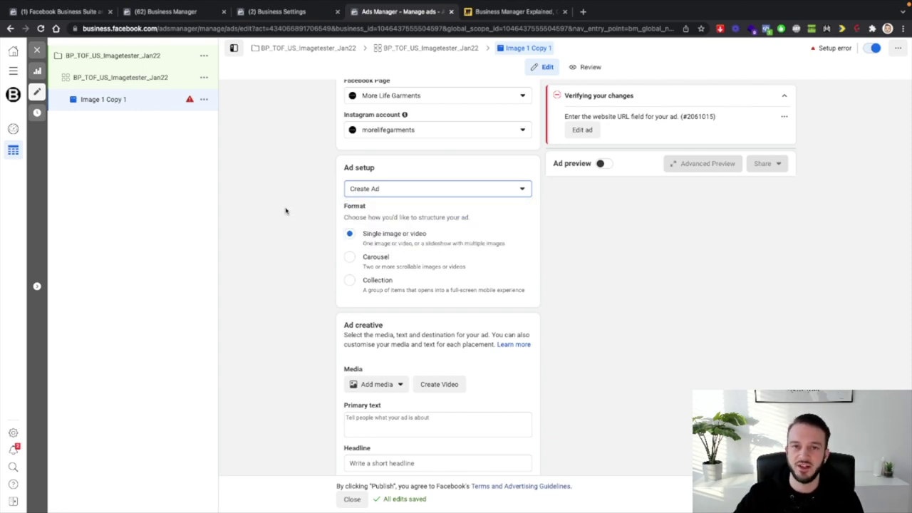
{"action": "left_click", "coordinate": [360, 191]}
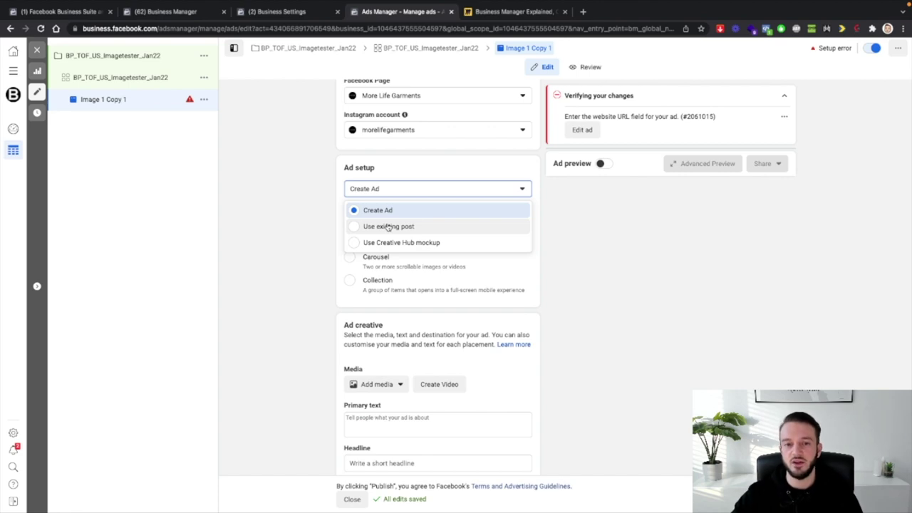
{"action": "left_click", "coordinate": [292, 199]}
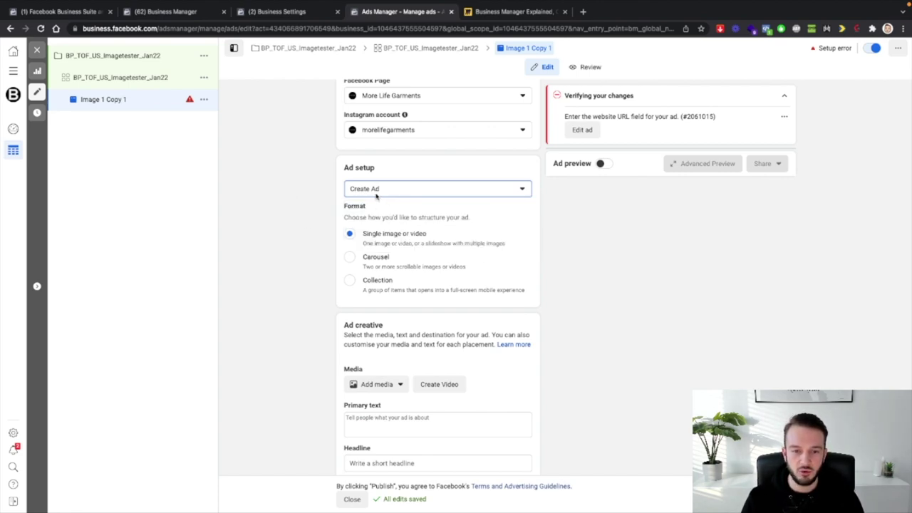
Start adding an image to the ad creative and show the Instagram images as the media source
{"action": "scroll", "coordinate": [424, 234], "scroll_direction": "down", "scroll_amount": 3}
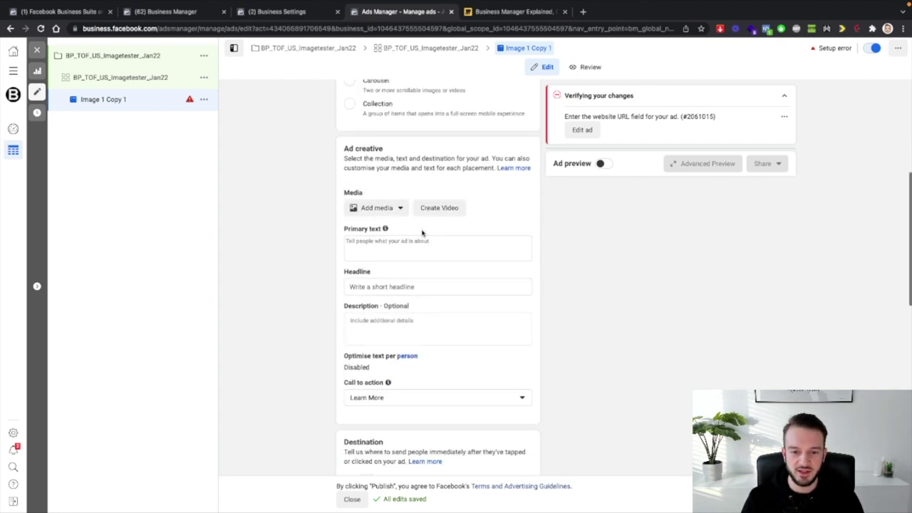
{"action": "left_click", "coordinate": [378, 207]}
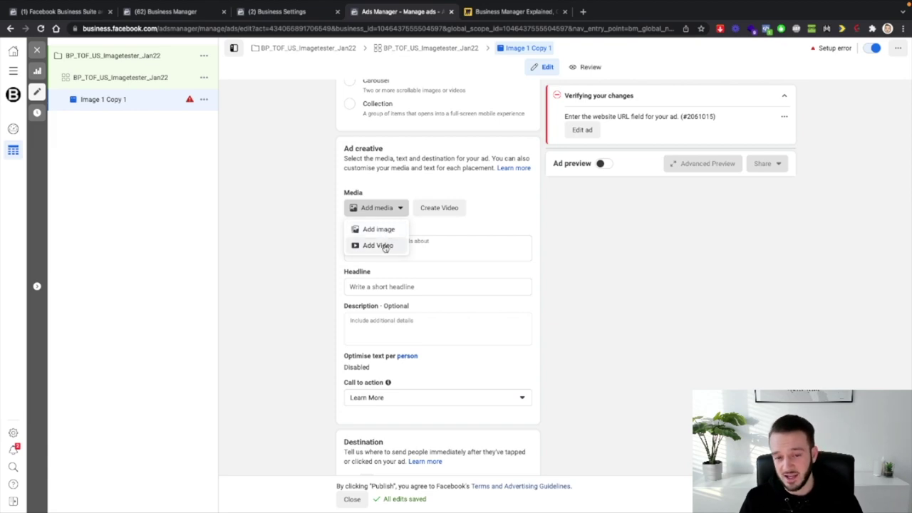
{"action": "left_click", "coordinate": [445, 234]}
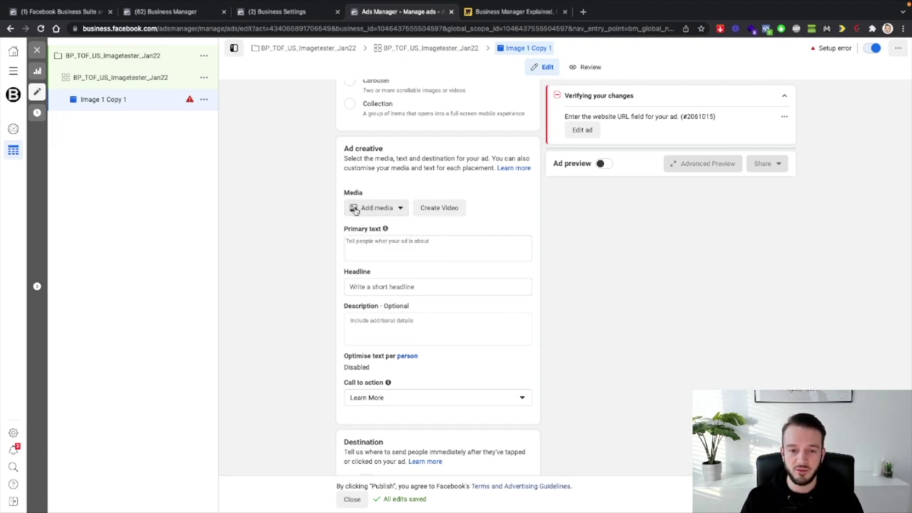
{"action": "left_click", "coordinate": [392, 211]}
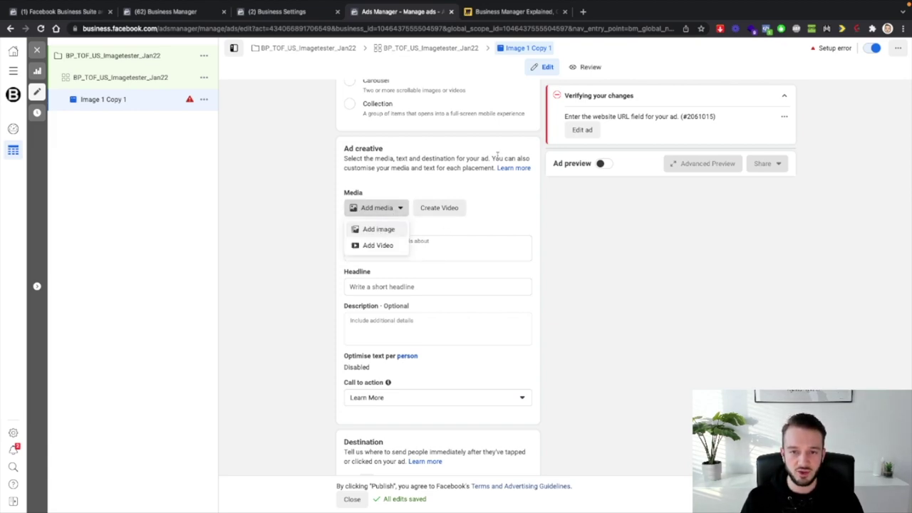
{"action": "left_click", "coordinate": [372, 230]}
{"action": "left_click", "coordinate": [374, 127]}
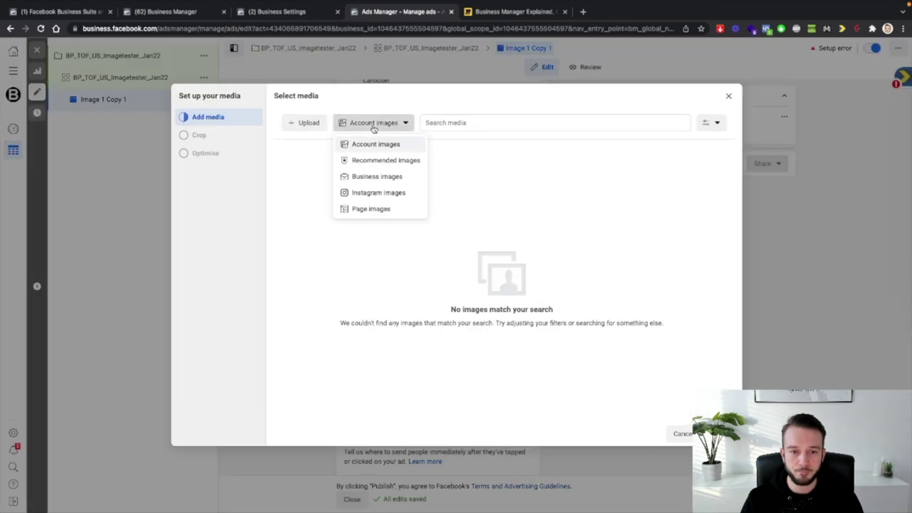
{"action": "left_click", "coordinate": [385, 192]}
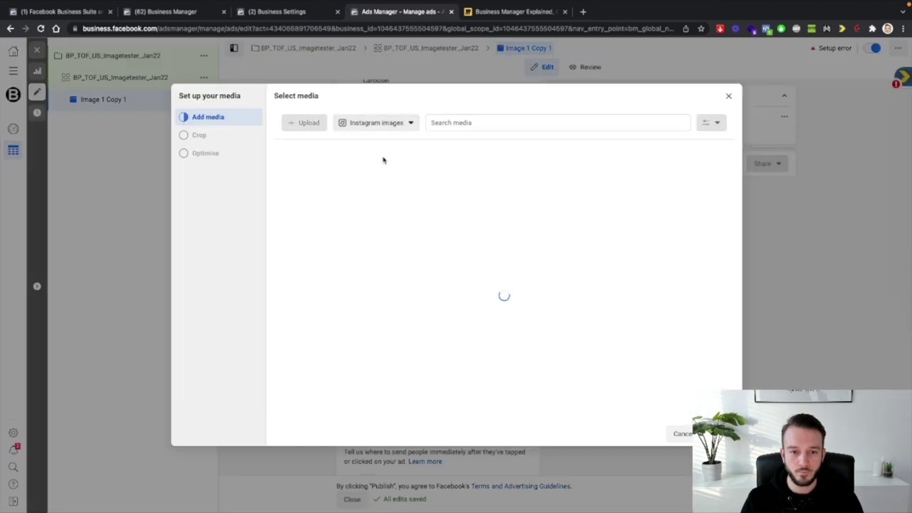
{"action": "left_click", "coordinate": [363, 125]}
{"action": "left_click", "coordinate": [362, 124]}
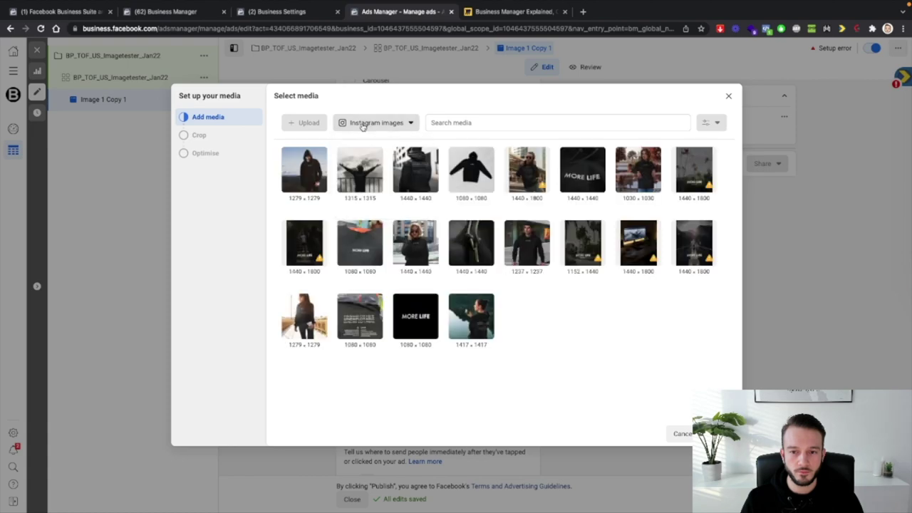
Add the 1315 × 1315 Instagram image of the person with outstretched arms to the ad, with media enhancements allowed
{"action": "left_click", "coordinate": [343, 182]}
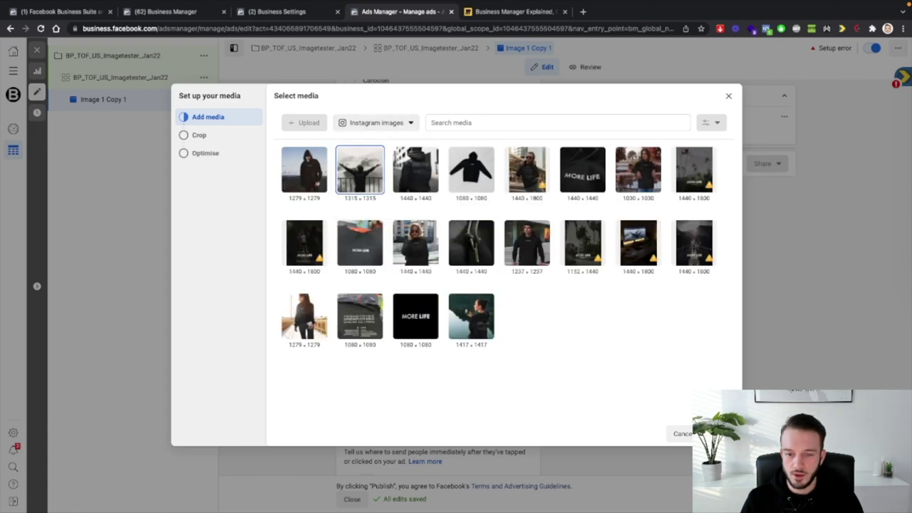
{"action": "left_click", "coordinate": [716, 434]}
{"action": "left_click", "coordinate": [716, 434]}
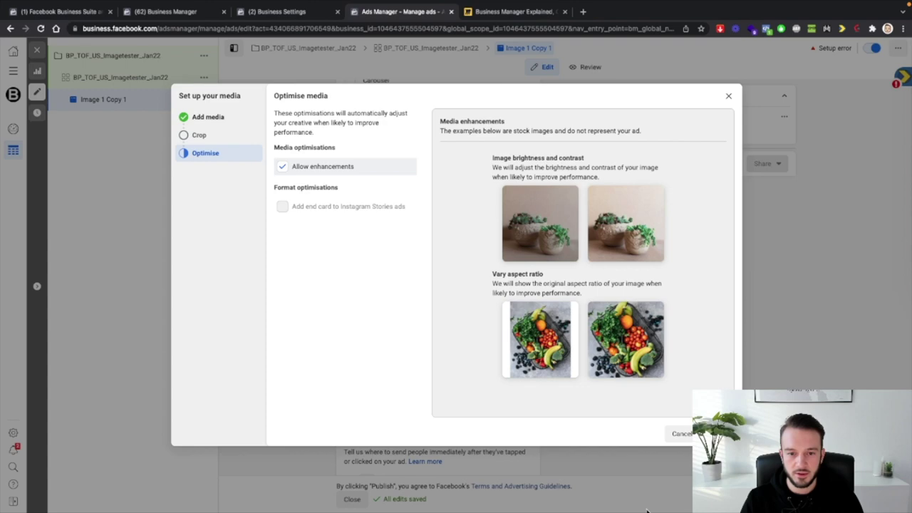
{"action": "left_click", "coordinate": [716, 433]}
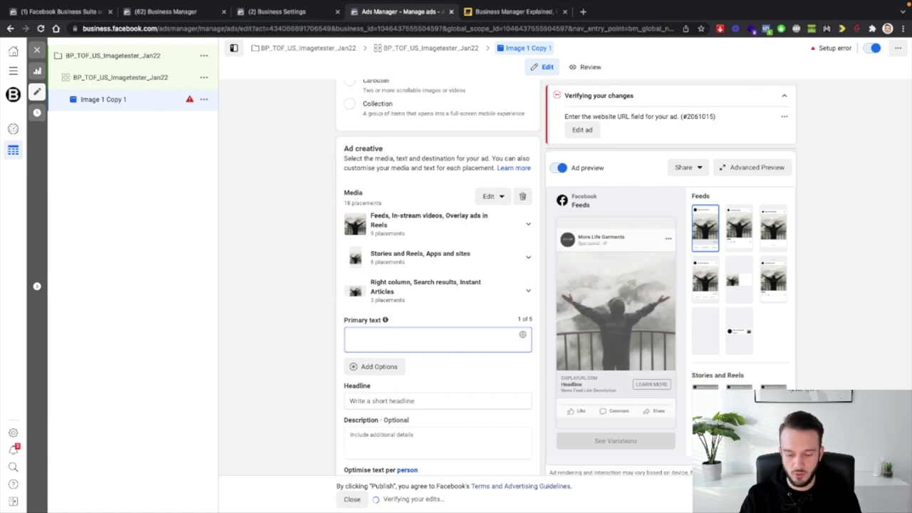
Fill in the primary text "Hello buy our products!", headline "Hello Buy More Products" and description "We have a lot of products"
{"action": "type", "text": "Hello buy our products!"}
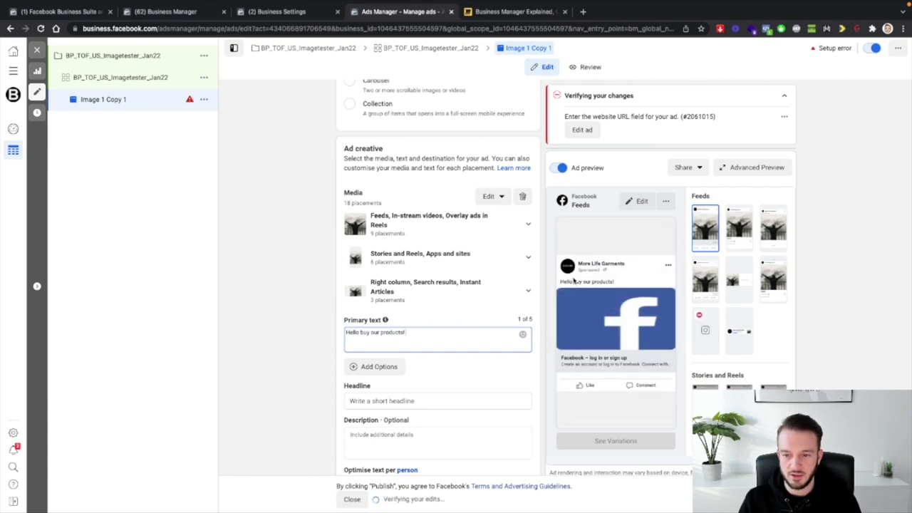
{"action": "scroll", "coordinate": [482, 358], "scroll_direction": "down", "scroll_amount": 1}
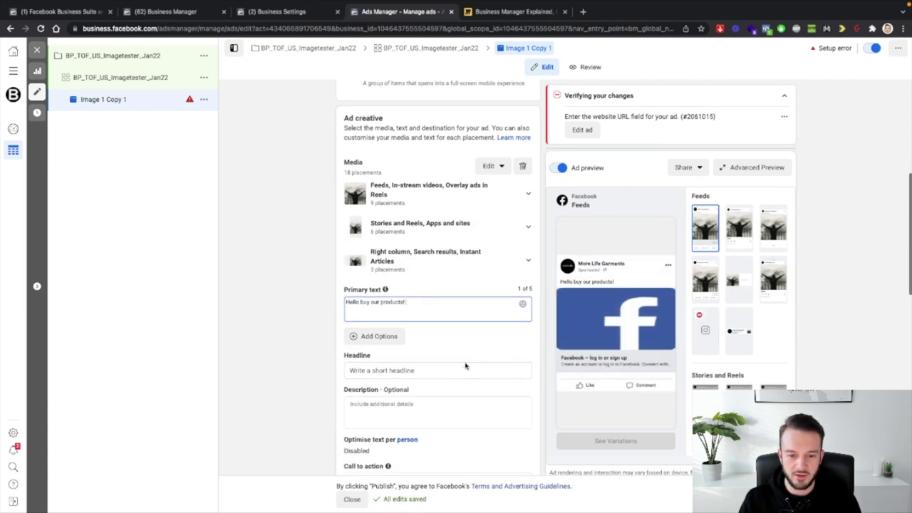
{"action": "left_click", "coordinate": [437, 369]}
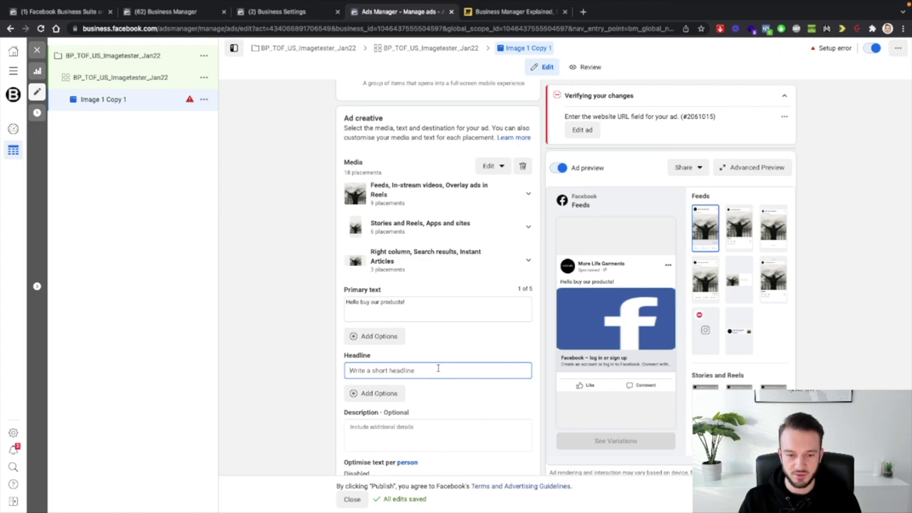
{"action": "type", "text": "Hello Buy More Products"}
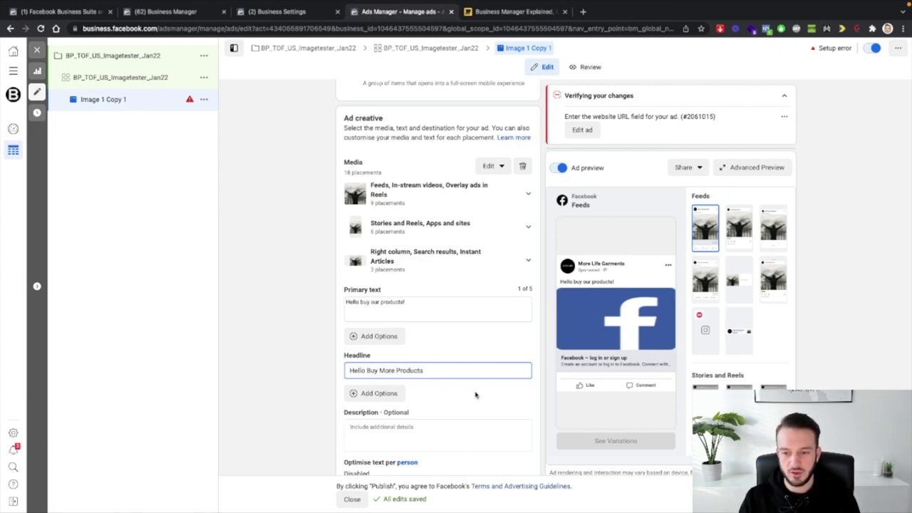
{"action": "left_click", "coordinate": [554, 408]}
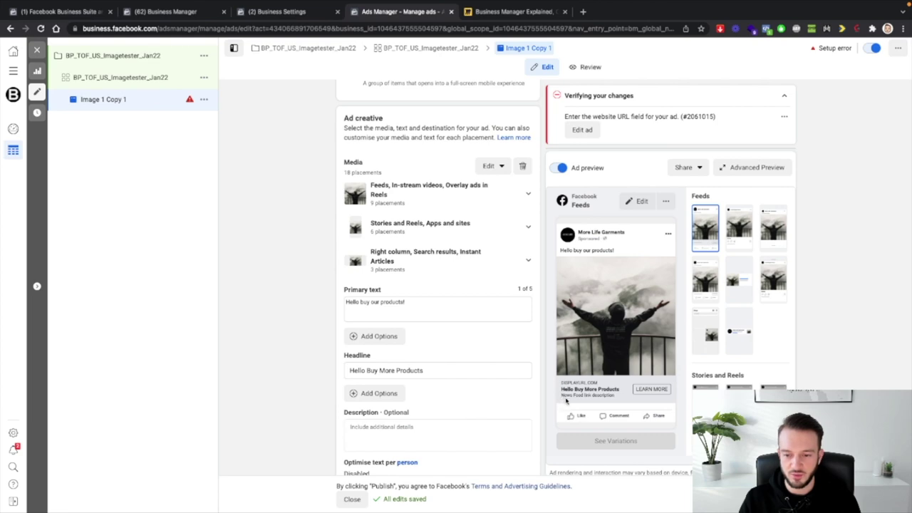
{"action": "left_click", "coordinate": [379, 426]}
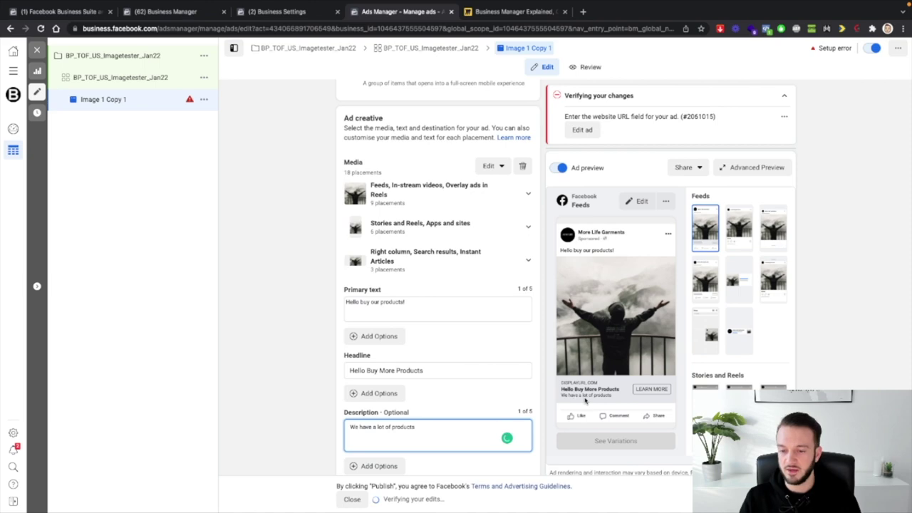
Browse the available call-to-action options and set the ad's call to action to Get Offer
{"action": "scroll", "coordinate": [387, 350], "scroll_direction": "down", "scroll_amount": 3}
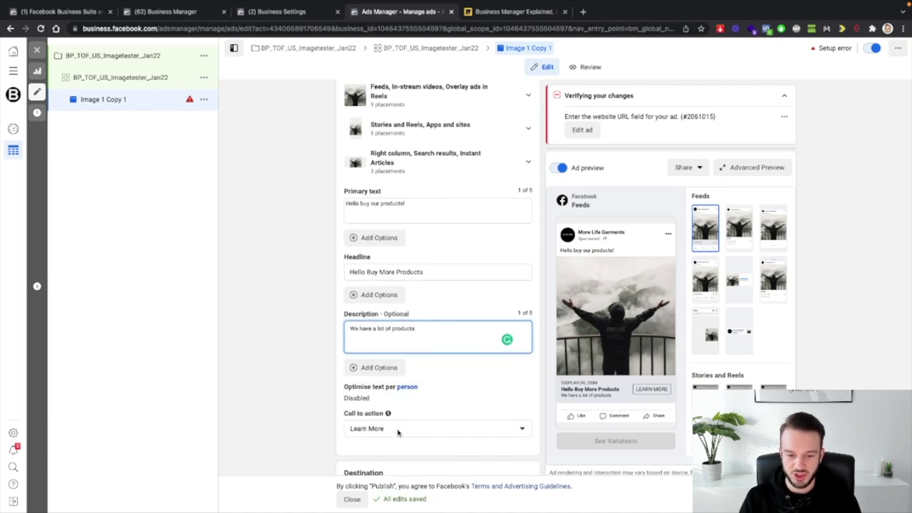
{"action": "left_click", "coordinate": [397, 431]}
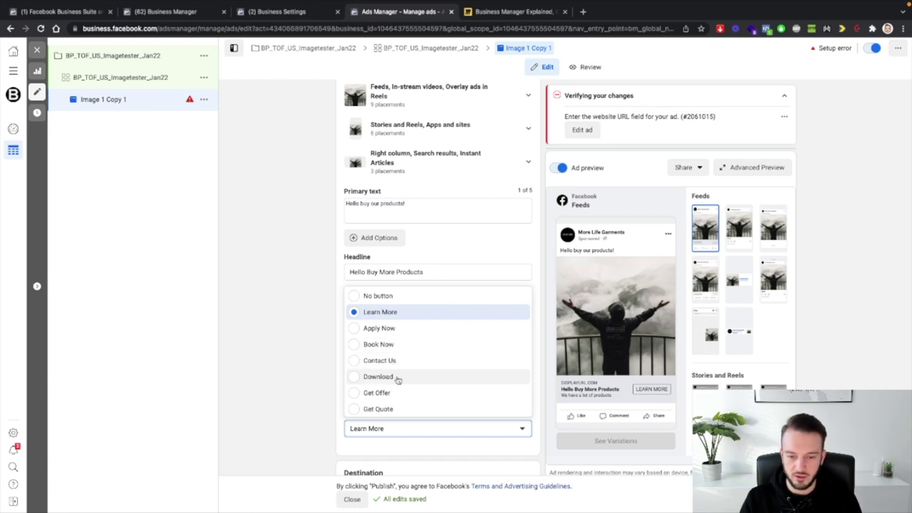
{"action": "scroll", "coordinate": [397, 382], "scroll_direction": "down", "scroll_amount": 5}
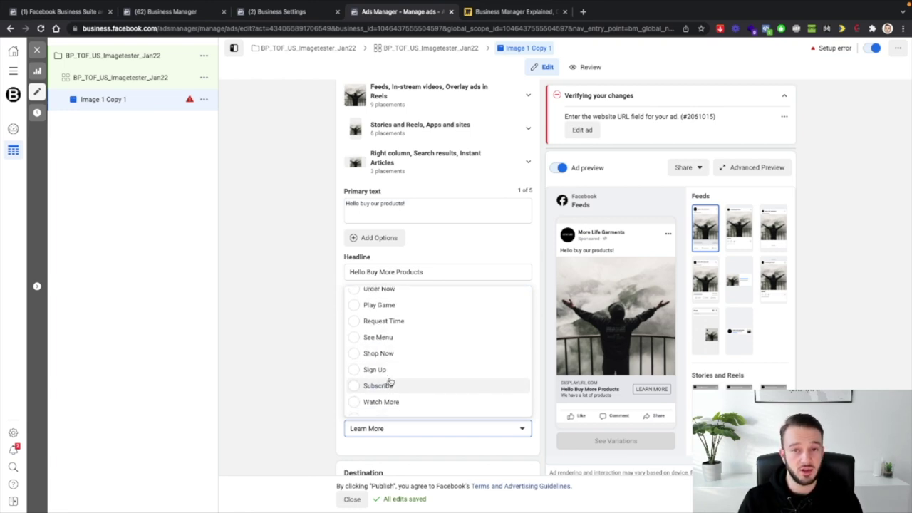
{"action": "scroll", "coordinate": [389, 383], "scroll_direction": "up", "scroll_amount": 5}
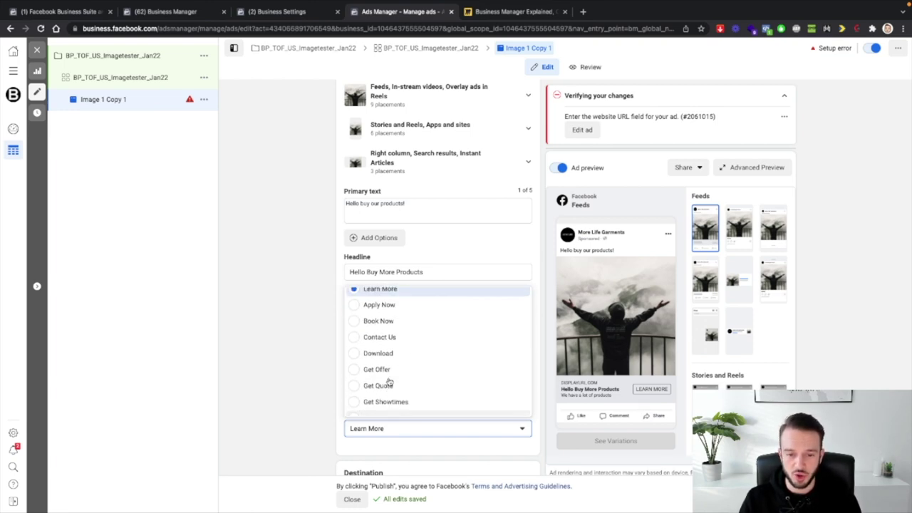
{"action": "scroll", "coordinate": [390, 383], "scroll_direction": "up", "scroll_amount": 1}
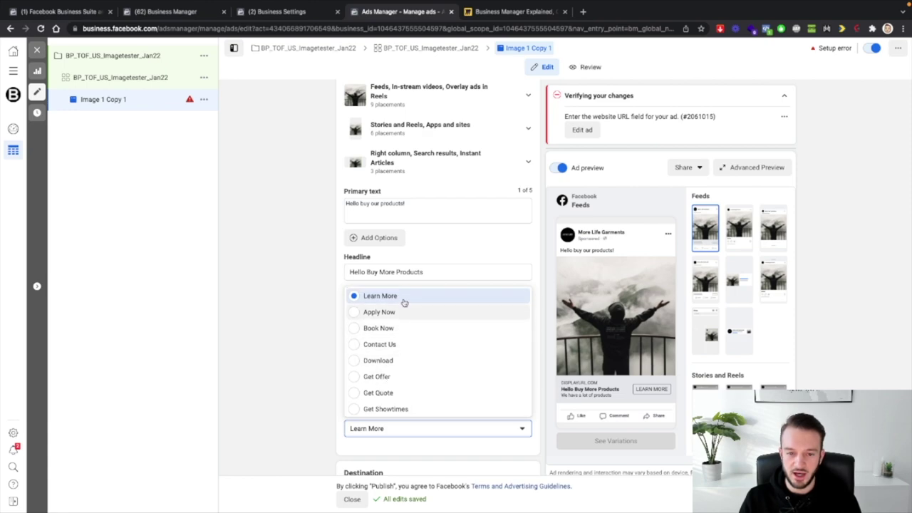
{"action": "left_click", "coordinate": [354, 378]}
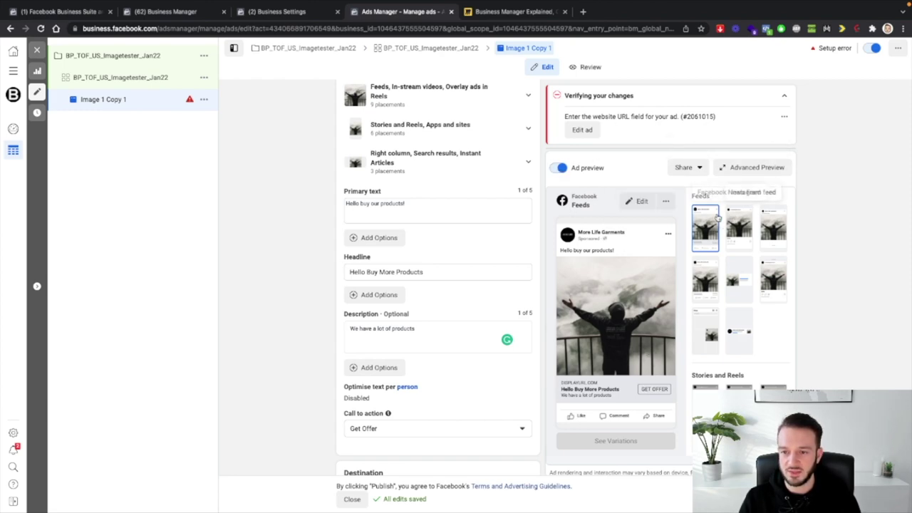
Preview the ad in the Instagram feed, Facebook Marketplace, video feeds, right column and Messenger inbox placements, ending on the Facebook News Feed
{"action": "scroll", "coordinate": [698, 218], "scroll_direction": "down", "scroll_amount": 1}
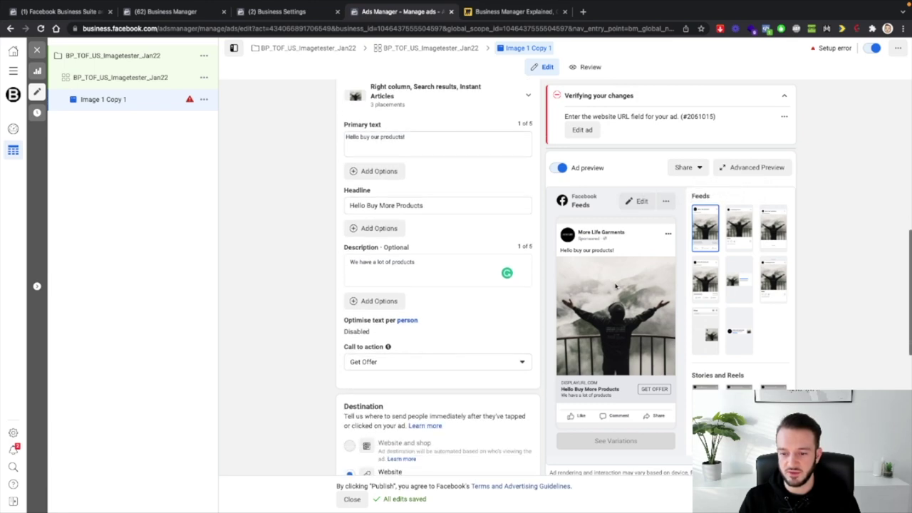
{"action": "left_click", "coordinate": [740, 228]}
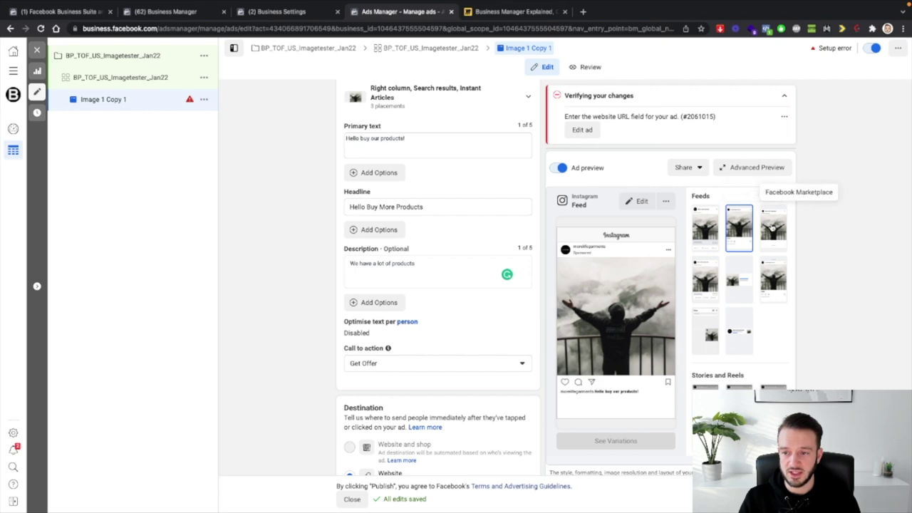
{"action": "left_click", "coordinate": [772, 227]}
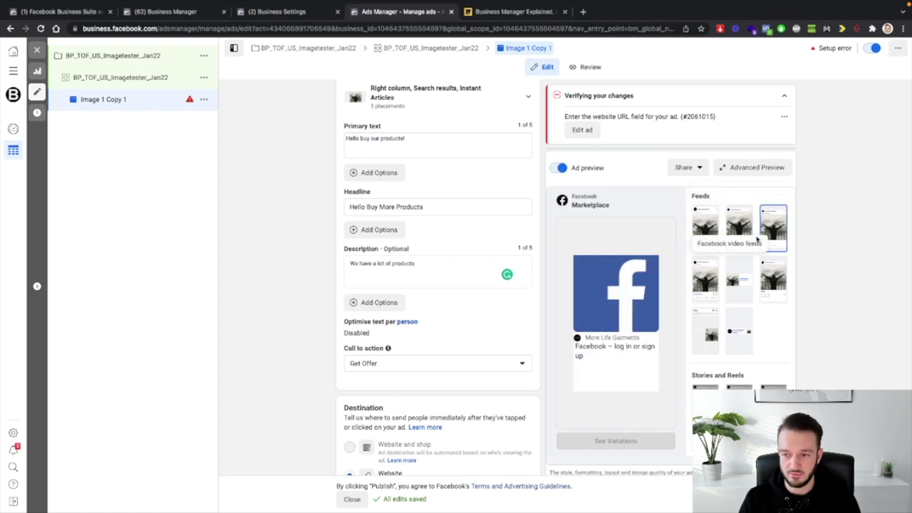
{"action": "left_click", "coordinate": [704, 279]}
{"action": "left_click", "coordinate": [772, 235]}
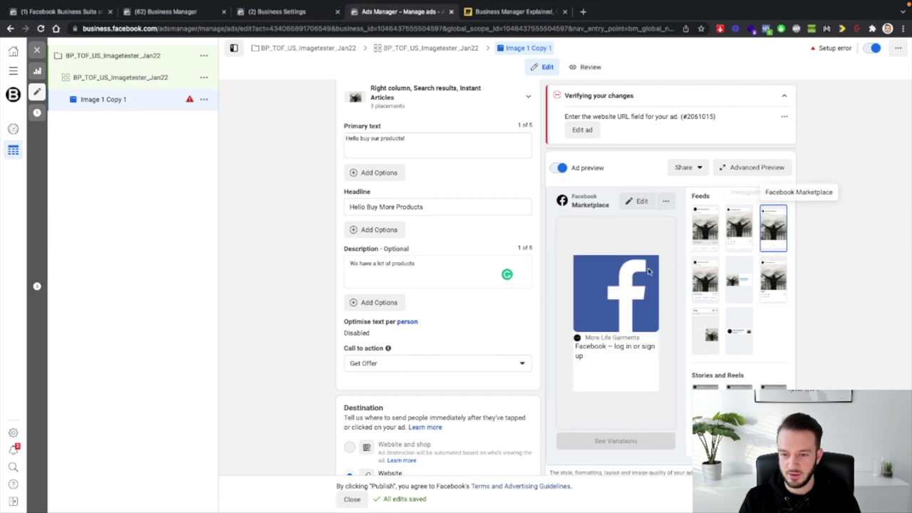
{"action": "left_click", "coordinate": [705, 280]}
{"action": "left_click", "coordinate": [739, 280]}
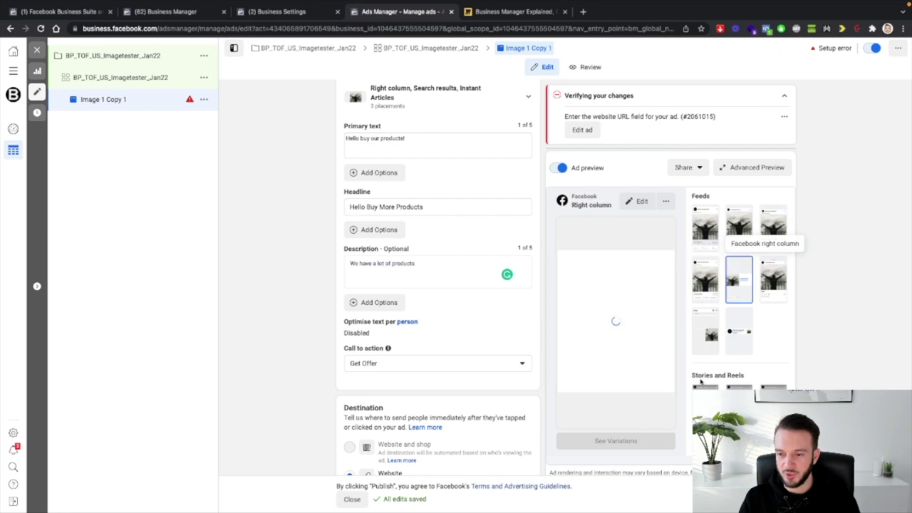
{"action": "left_click", "coordinate": [708, 332]}
{"action": "left_click", "coordinate": [738, 333]}
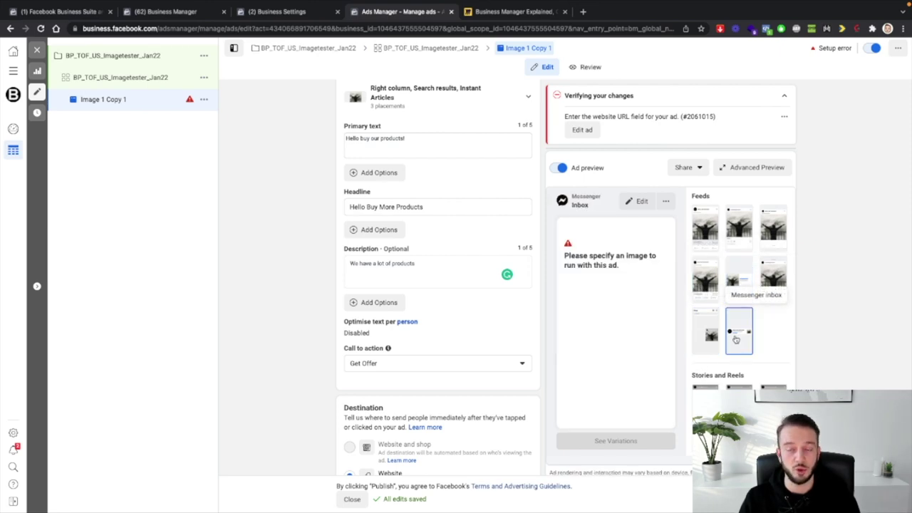
{"action": "scroll", "coordinate": [480, 340], "scroll_direction": "up", "scroll_amount": 3}
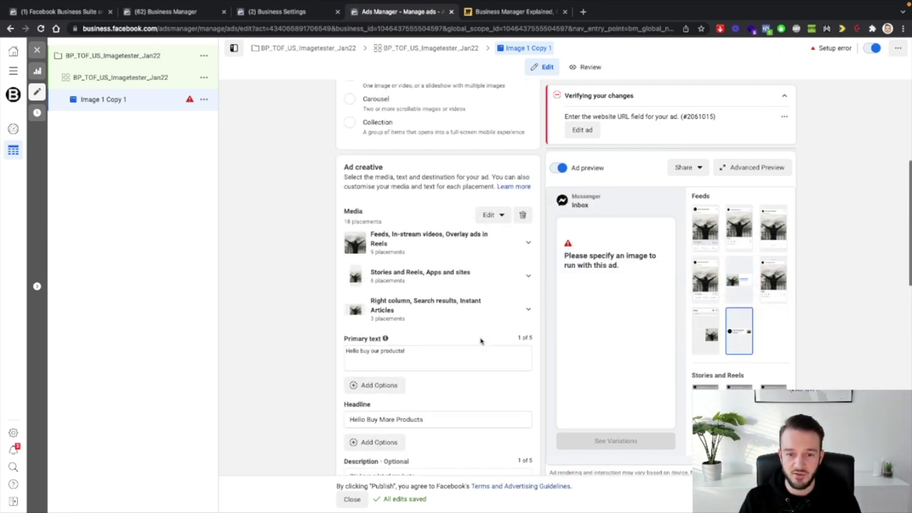
{"action": "left_click", "coordinate": [712, 279]}
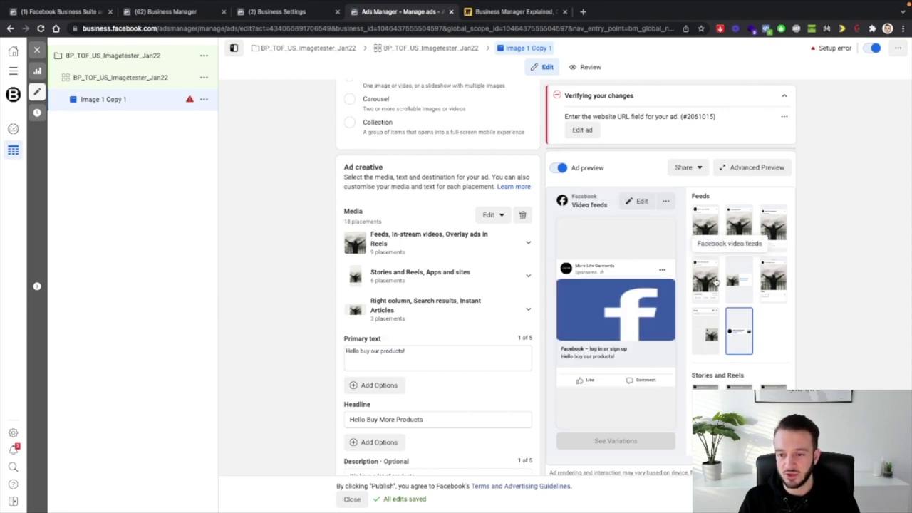
{"action": "left_click", "coordinate": [711, 230]}
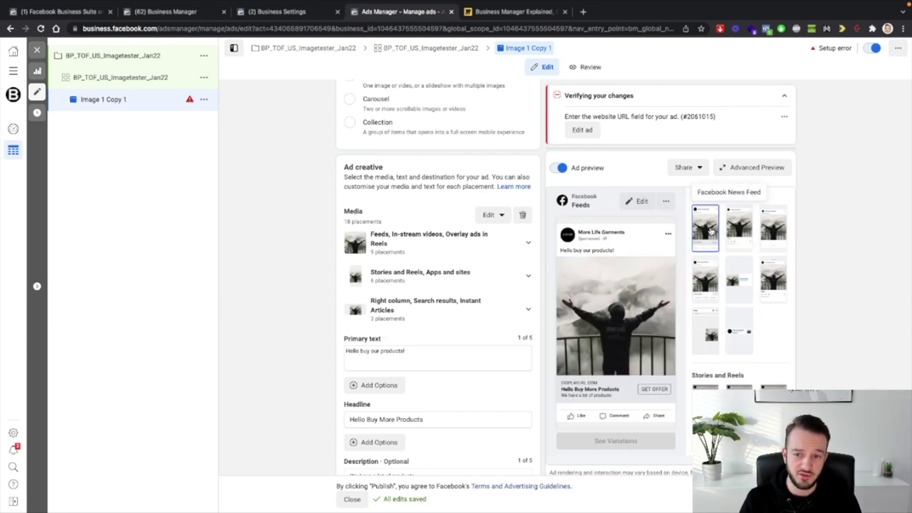
Edit the ad media crops, using 9:16 for Stories and Reels and 1.91:1 for the right column and search results placements
{"action": "left_click", "coordinate": [490, 215]}
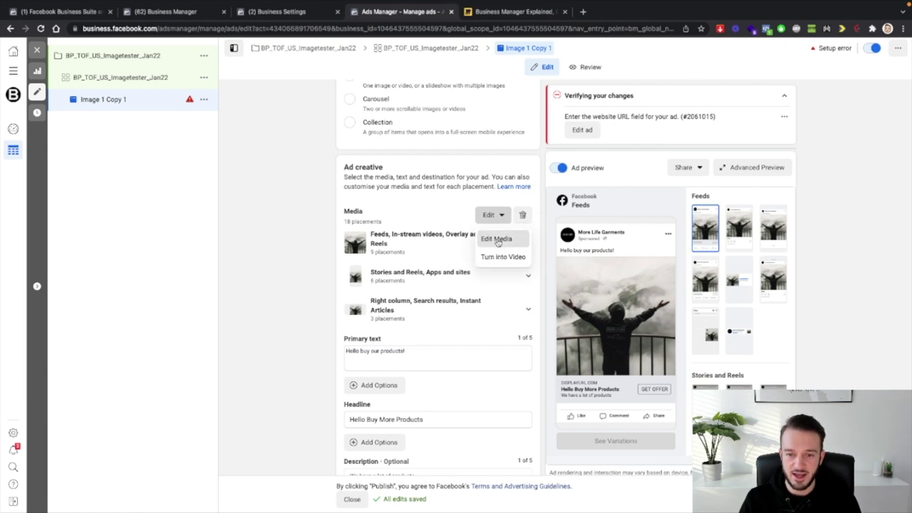
{"action": "left_click", "coordinate": [496, 240]}
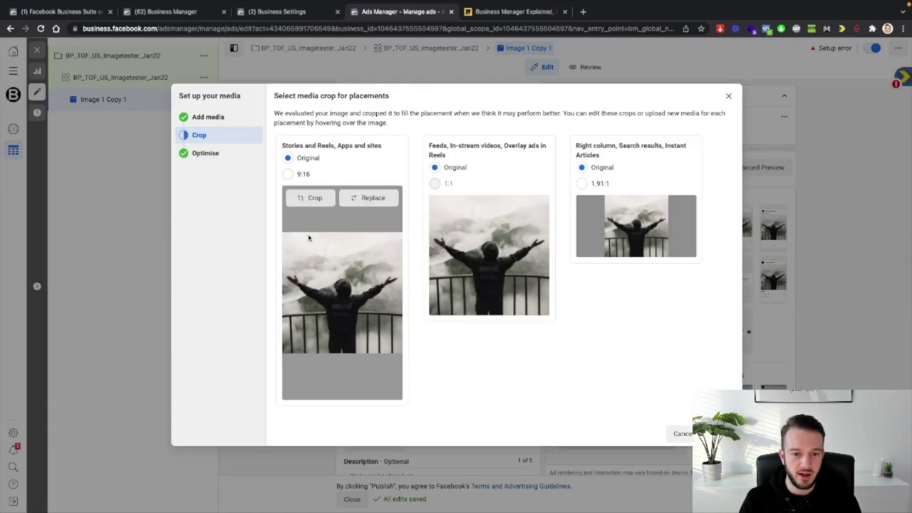
{"action": "left_click", "coordinate": [288, 175]}
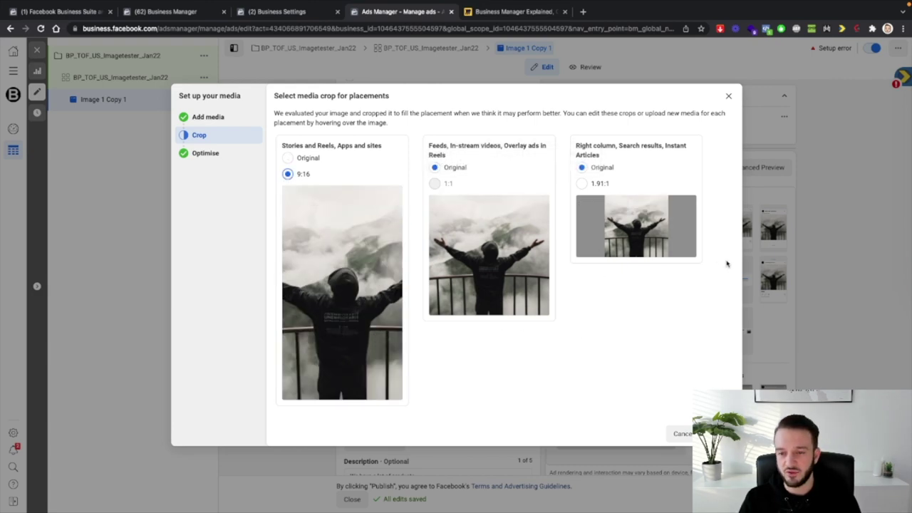
{"action": "left_click", "coordinate": [581, 184]}
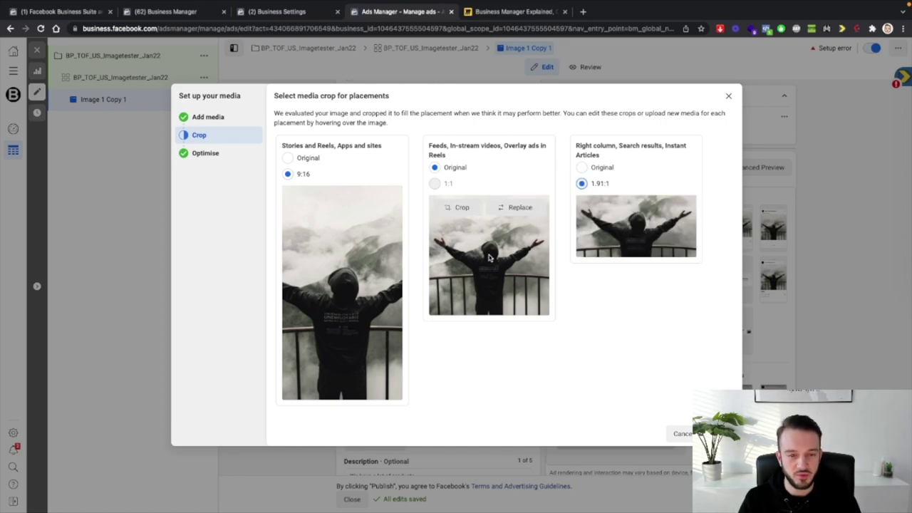
Shift the 9:16 Stories and Reels crop towards the left side of the image and apply it
{"action": "mouse_move", "coordinate": [313, 254]}
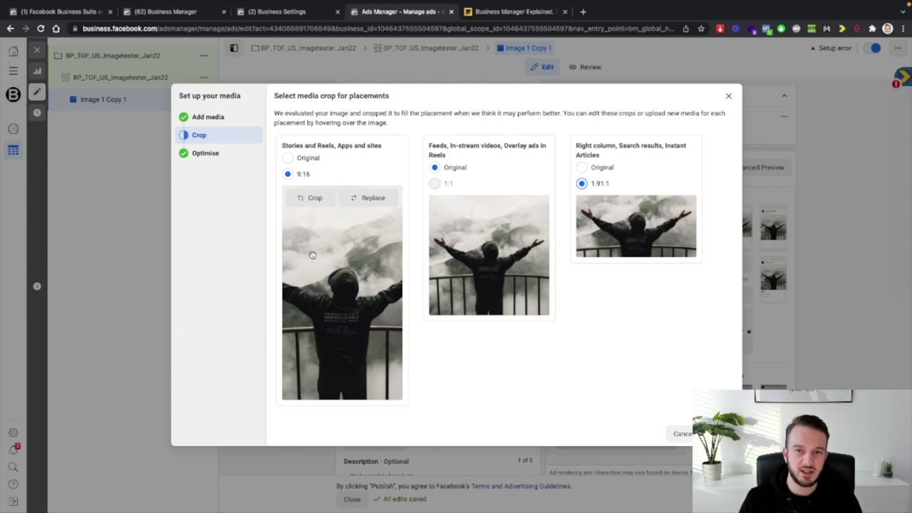
{"action": "left_click", "coordinate": [310, 200]}
{"action": "left_click_drag", "start_coordinate": [568, 304], "coordinate": [520, 301]}
{"action": "left_click", "coordinate": [671, 381]}
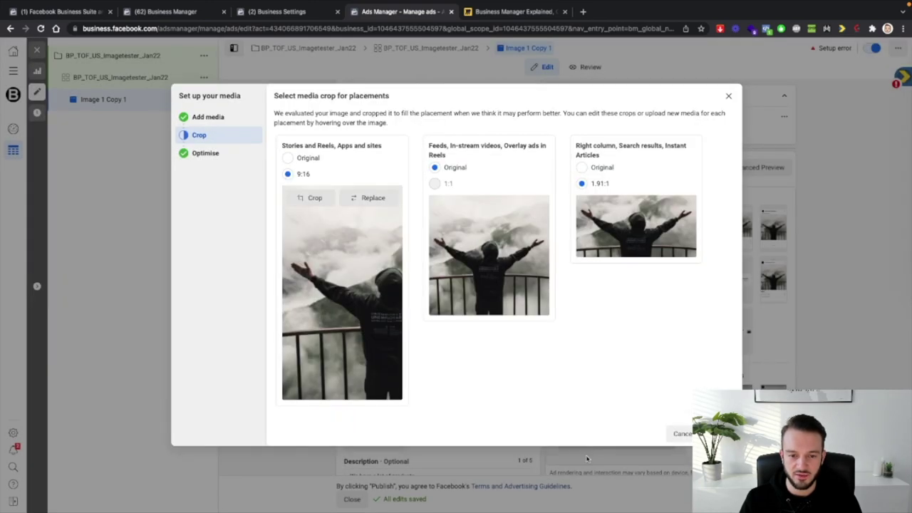
Recentre the 9:16 Stories and Reels crop on the person and save the media setup with enhancements allowed
{"action": "left_click", "coordinate": [326, 208]}
{"action": "left_click_drag", "start_coordinate": [484, 233], "coordinate": [530, 229]}
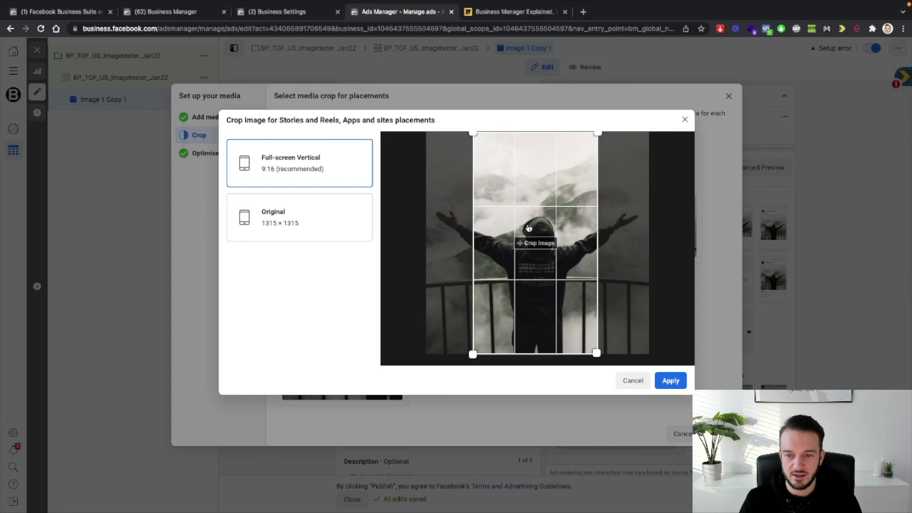
{"action": "left_click", "coordinate": [671, 386]}
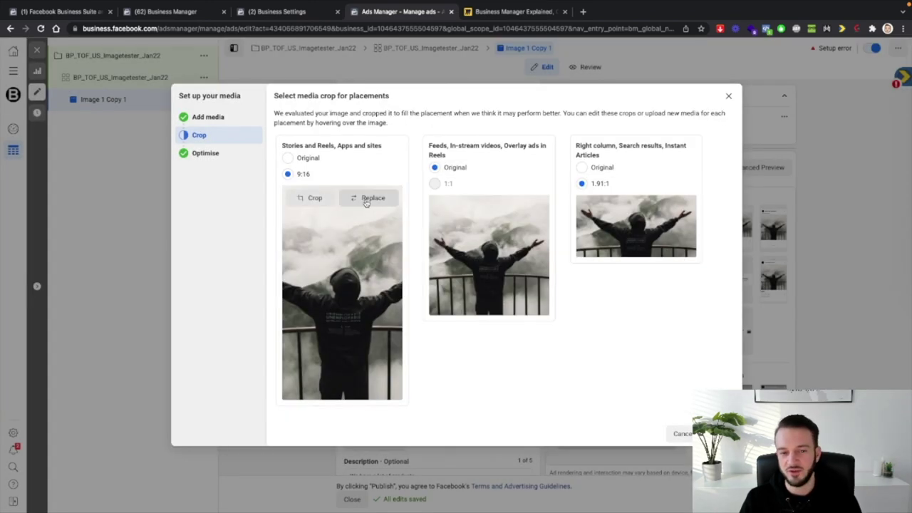
{"action": "left_click", "coordinate": [288, 174]}
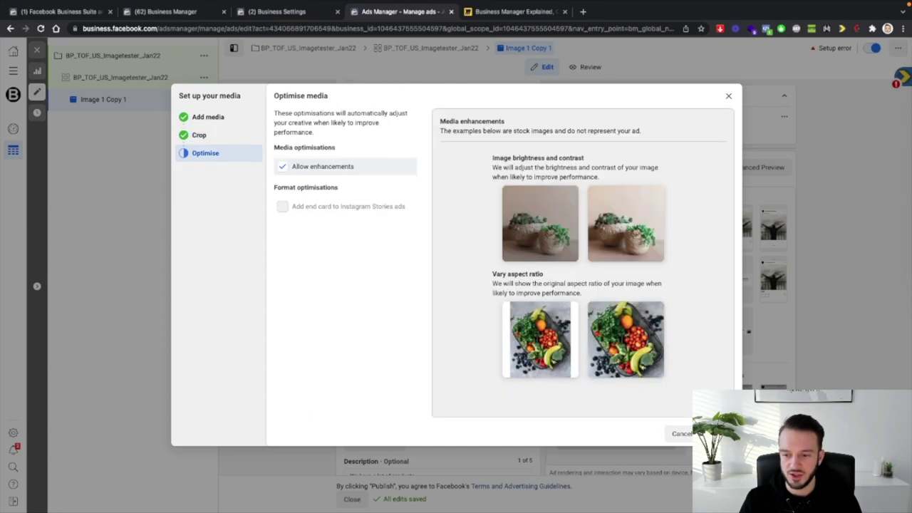
{"action": "left_click", "coordinate": [716, 433]}
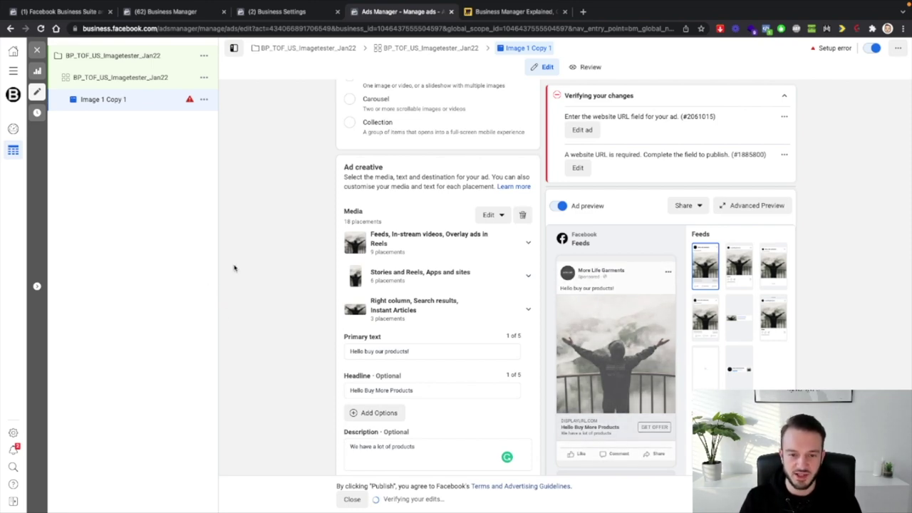
{"action": "scroll", "coordinate": [259, 263], "scroll_direction": "down", "scroll_amount": 4}
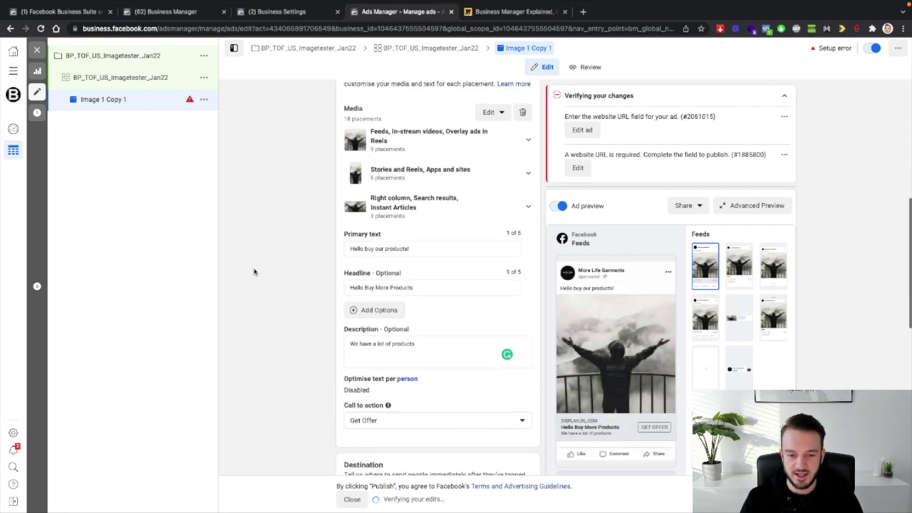
Set the ad's destination website URL to morelifegarments.com
{"action": "scroll", "coordinate": [255, 271], "scroll_direction": "down", "scroll_amount": 2}
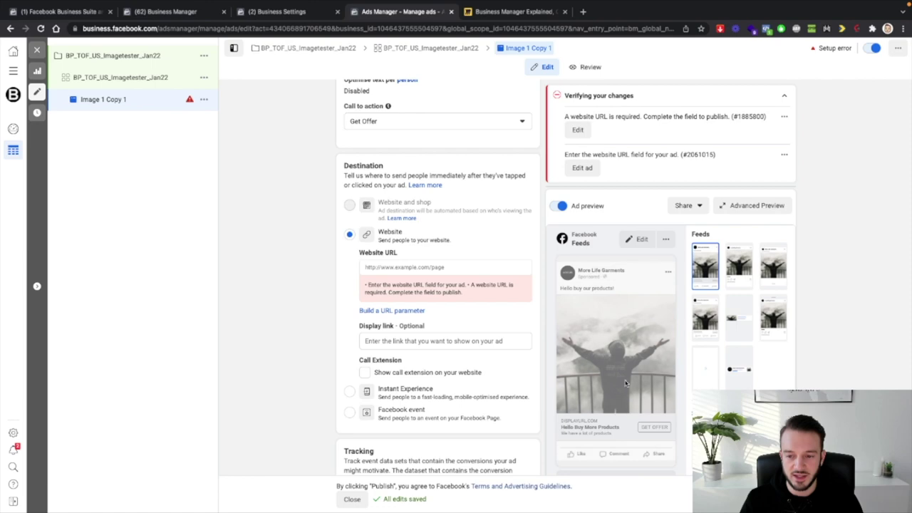
{"action": "left_click", "coordinate": [421, 265]}
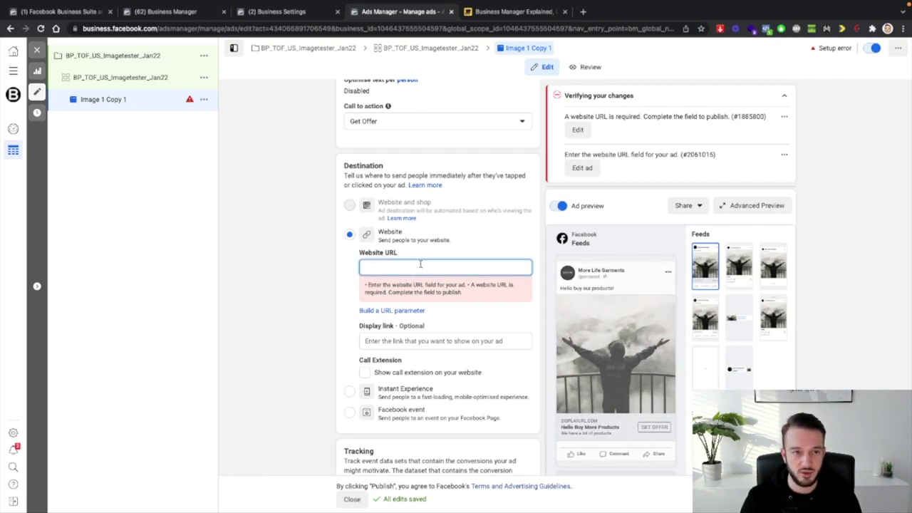
{"action": "type", "text": "morelifegarments.com"}
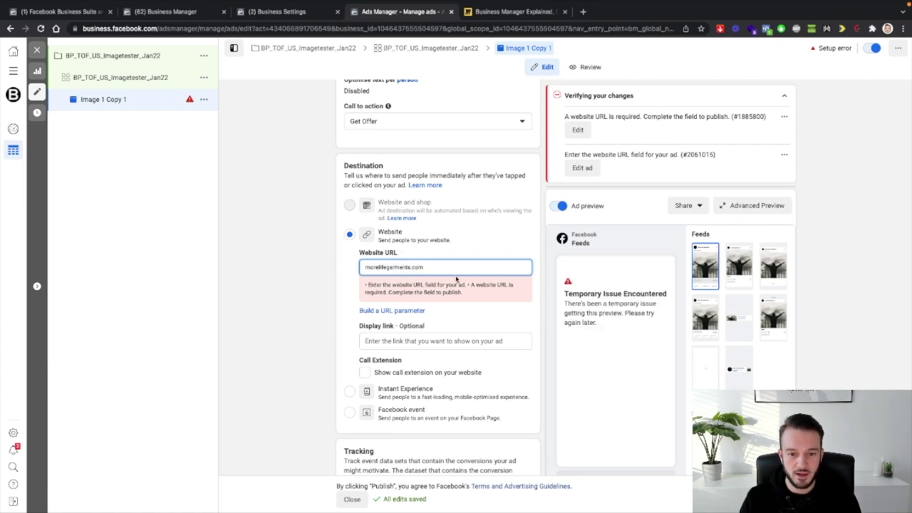
{"action": "left_click", "coordinate": [457, 279]}
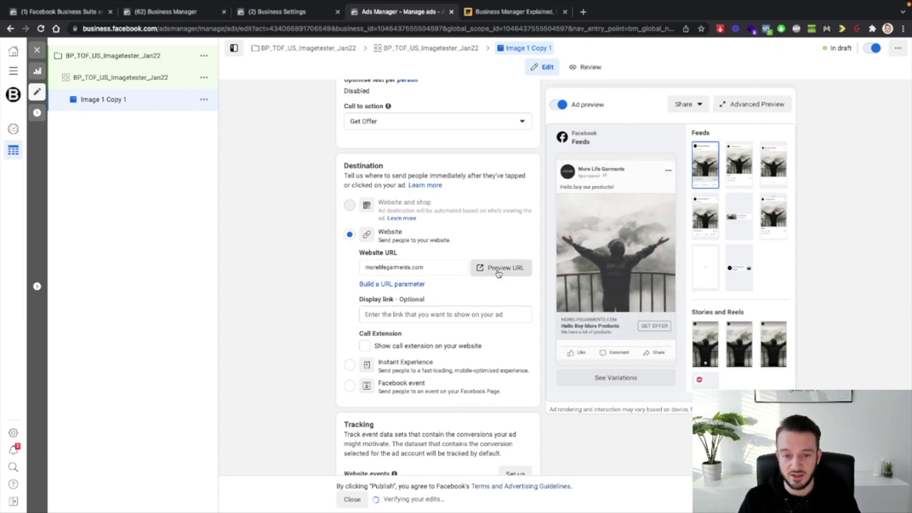
Look through the ad's remaining destination and tracking settings and close the ad editor
{"action": "scroll", "coordinate": [497, 272], "scroll_direction": "down", "scroll_amount": 3}
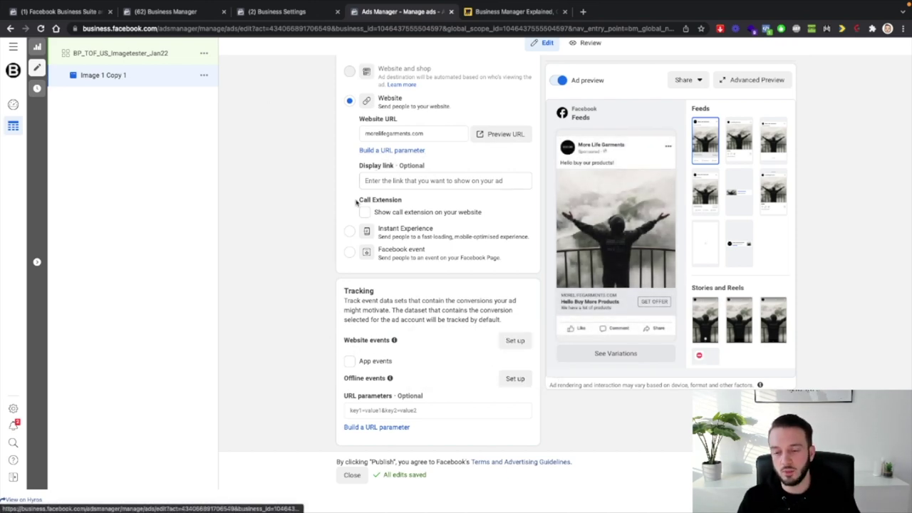
{"action": "scroll", "coordinate": [316, 278], "scroll_direction": "up", "scroll_amount": 1}
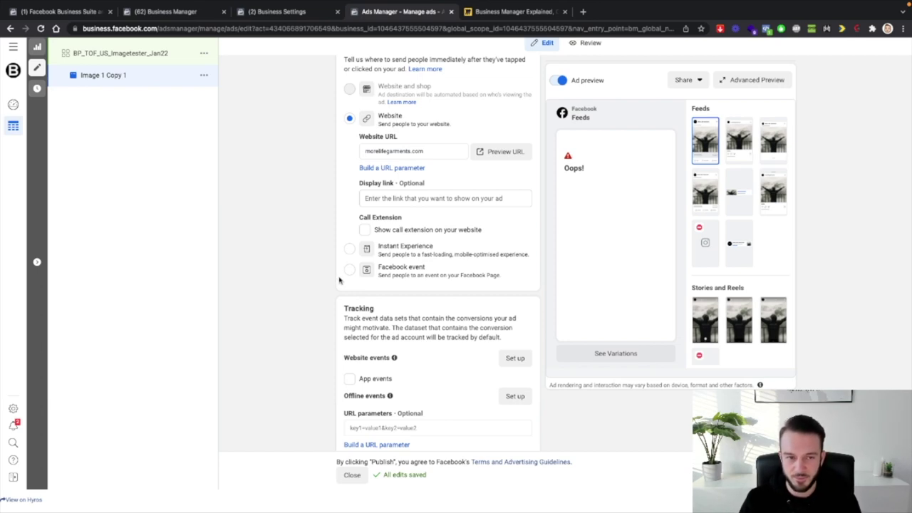
{"action": "scroll", "coordinate": [346, 315], "scroll_direction": "up", "scroll_amount": 1}
{"action": "scroll", "coordinate": [438, 249], "scroll_direction": "up", "scroll_amount": 5}
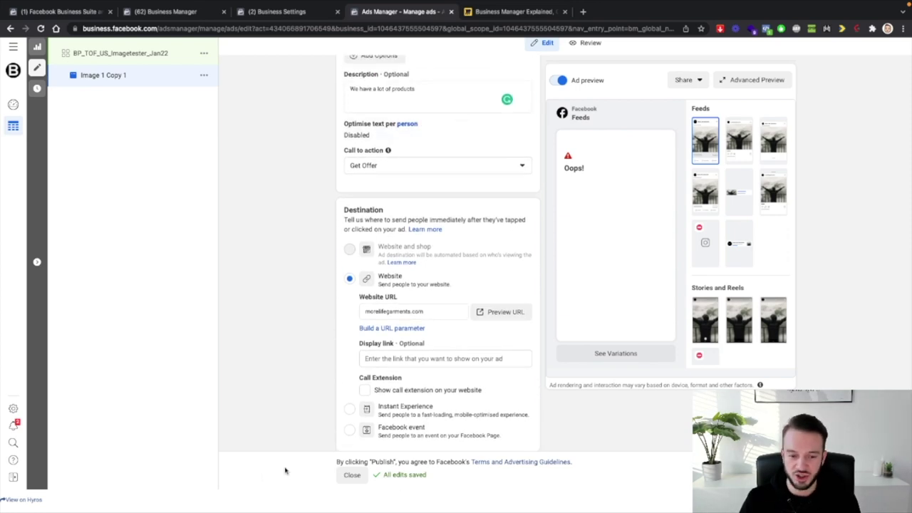
{"action": "left_click", "coordinate": [351, 476]}
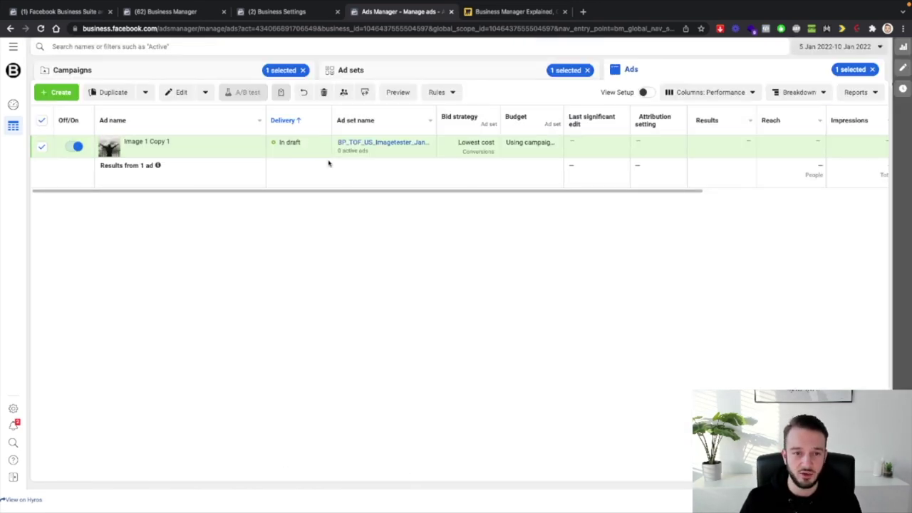
Check the draft at campaign and ad set level, ending on the ads list
{"action": "left_click", "coordinate": [202, 69]}
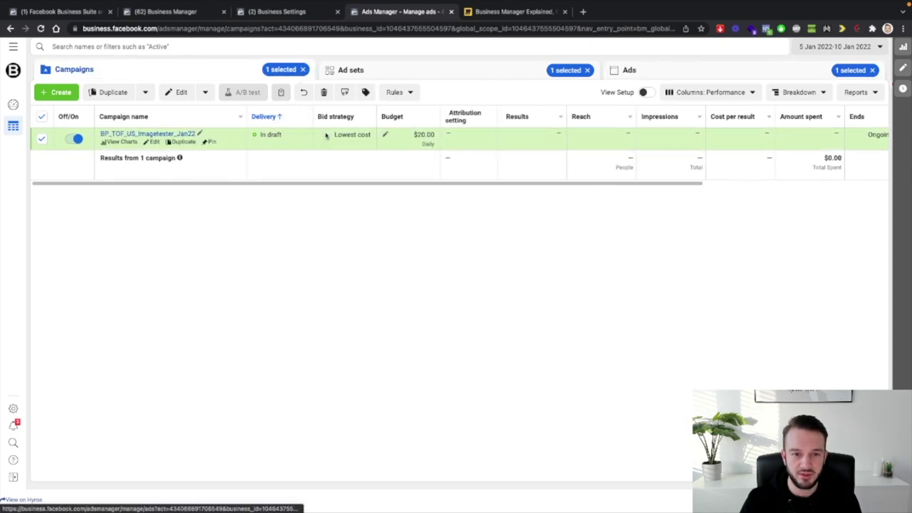
{"action": "left_click", "coordinate": [351, 69]}
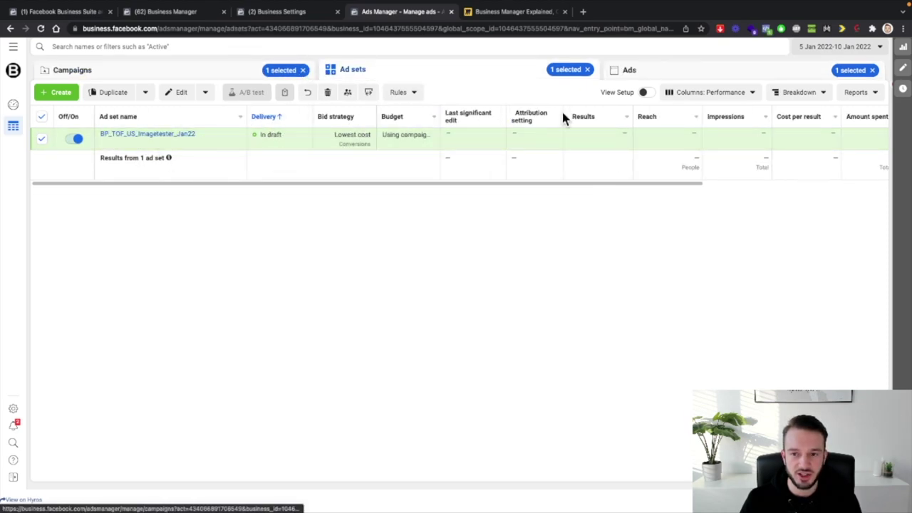
{"action": "left_click", "coordinate": [622, 71]}
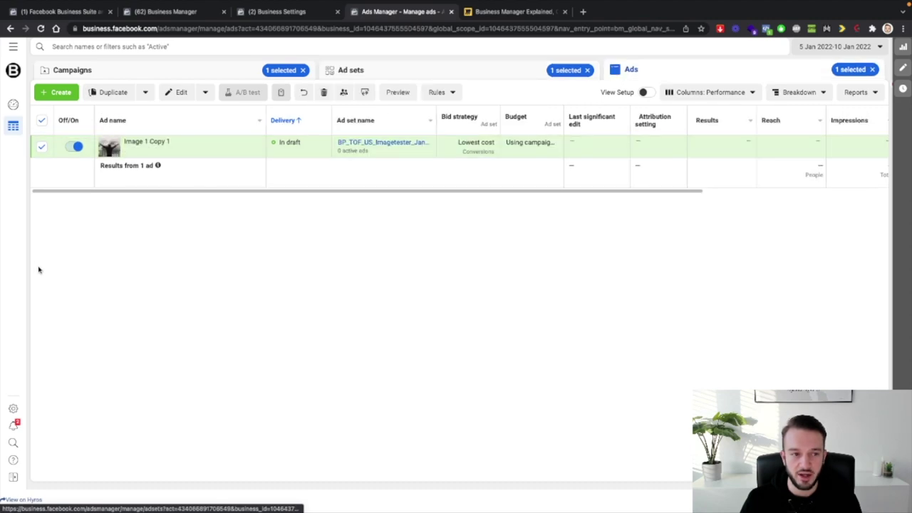
Duplicate the Image 1 Copy 1 ad once within its original campaign and rename the new ad Image 2 Copy 1
{"action": "left_click", "coordinate": [205, 150]}
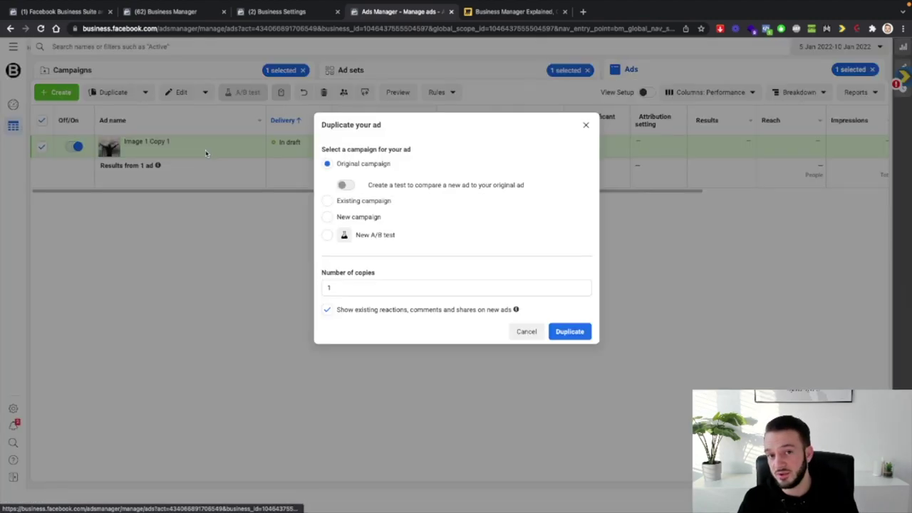
{"action": "left_click", "coordinate": [569, 333]}
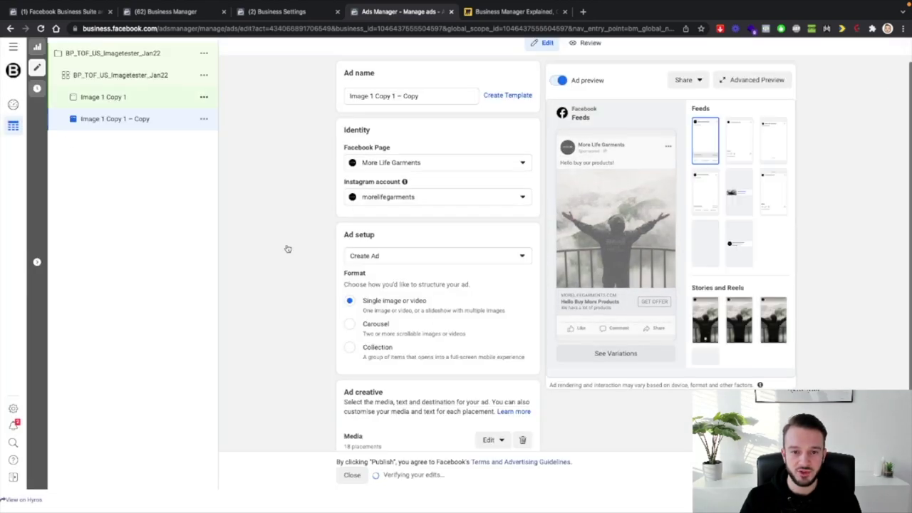
{"action": "left_click", "coordinate": [458, 92]}
{"action": "key", "text": "BackSpace"}
{"action": "key", "text": "BackSpace"}
{"action": "key", "text": "BackSpace"}
{"action": "key", "text": "BackSpace"}
{"action": "key", "text": "BackSpace"}
{"action": "key", "text": "BackSpace"}
{"action": "key", "text": "BackSpace"}
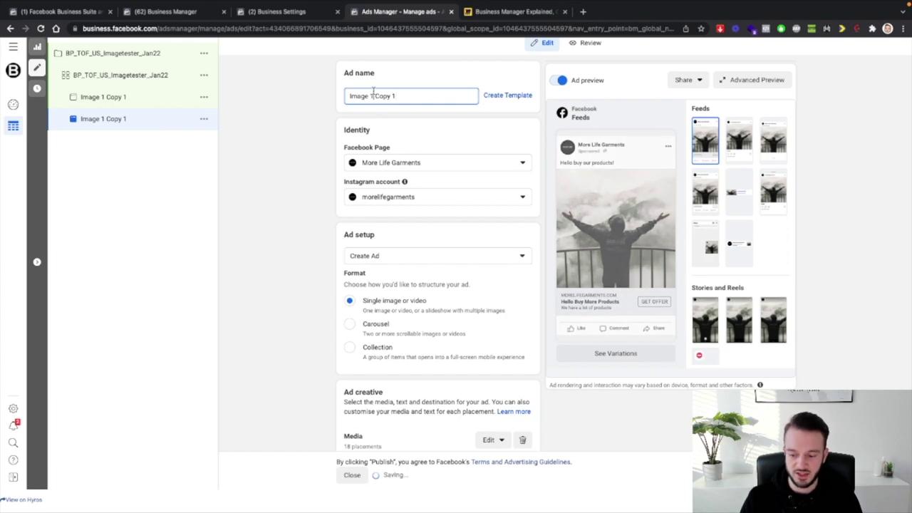
{"action": "left_click", "coordinate": [373, 95]}
{"action": "key", "text": "BackSpace"}
{"action": "type", "text": "2"}
{"action": "left_click", "coordinate": [316, 152]}
Remove the duplicate ad's media and select the 1080 × 1080 black hoodie product photo from the Instagram images instead
{"action": "scroll", "coordinate": [316, 151], "scroll_direction": "down", "scroll_amount": 4}
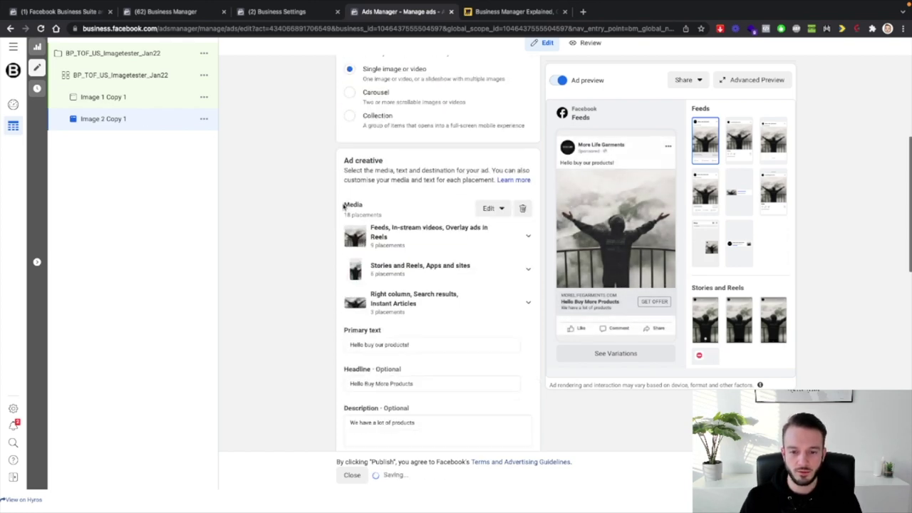
{"action": "left_click", "coordinate": [523, 167]}
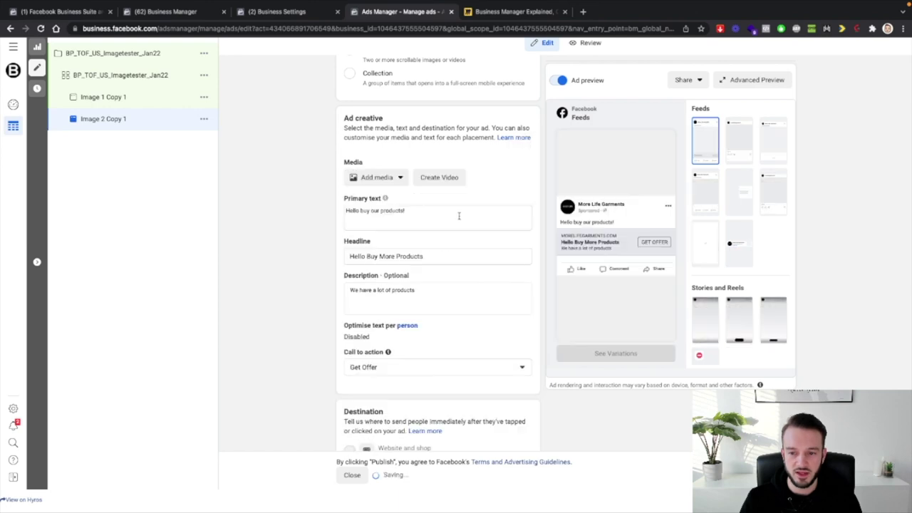
{"action": "left_click", "coordinate": [385, 178]}
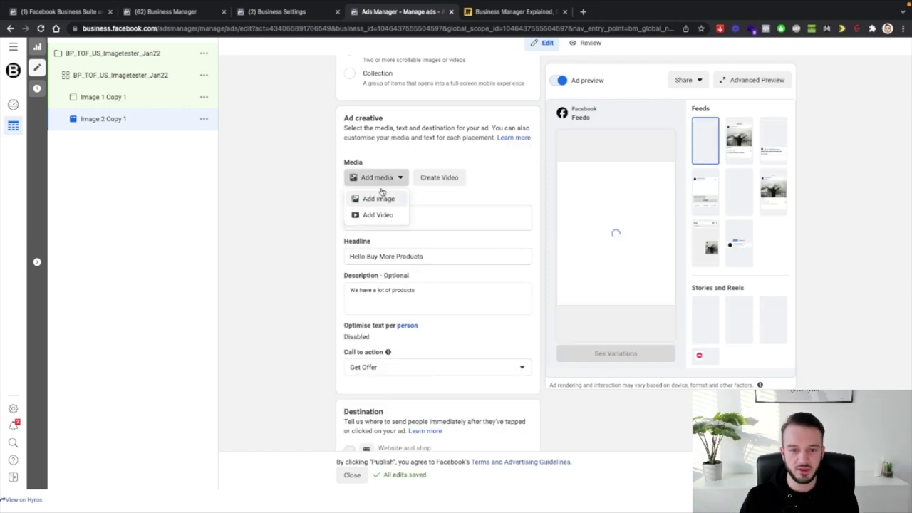
{"action": "left_click", "coordinate": [380, 200]}
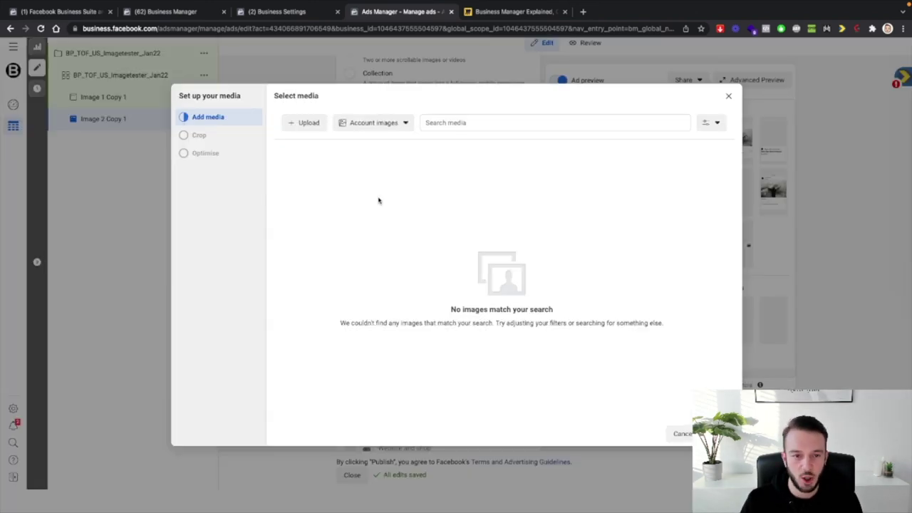
{"action": "left_click", "coordinate": [339, 123]}
{"action": "left_click", "coordinate": [368, 194]}
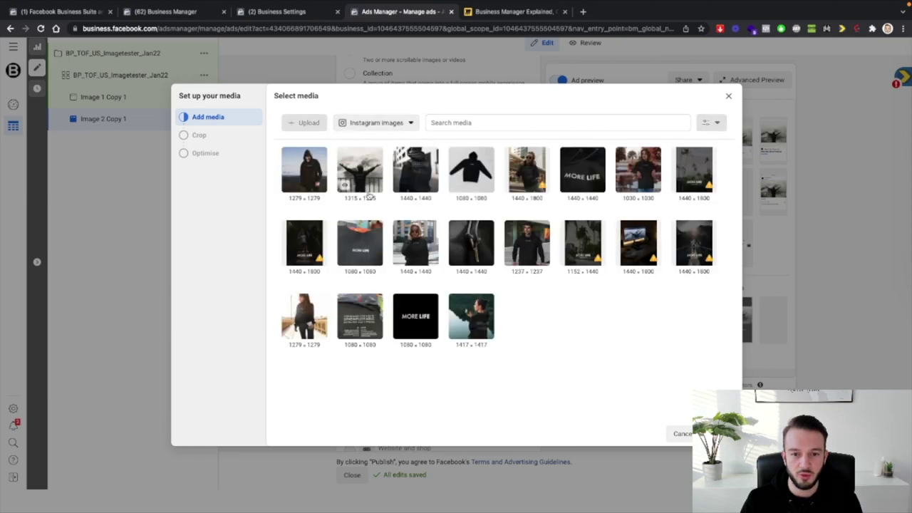
{"action": "left_click", "coordinate": [428, 175]}
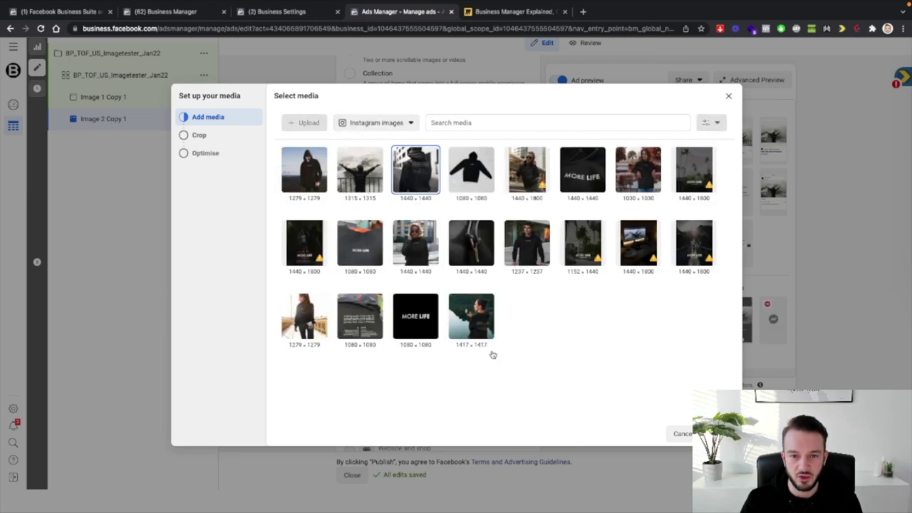
{"action": "left_click", "coordinate": [470, 174]}
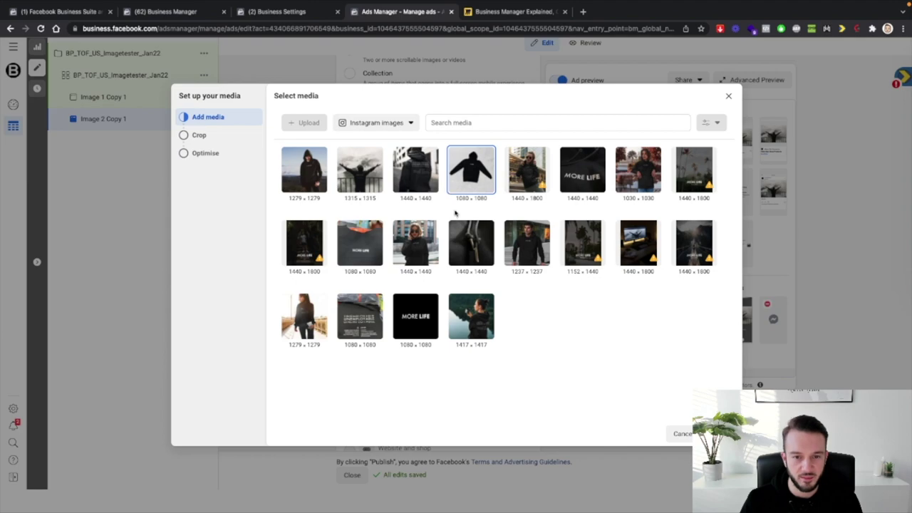
Use the 9:16 crop for Stories and Reels and save the hoodie media with enhancements allowed
{"action": "left_click", "coordinate": [715, 433]}
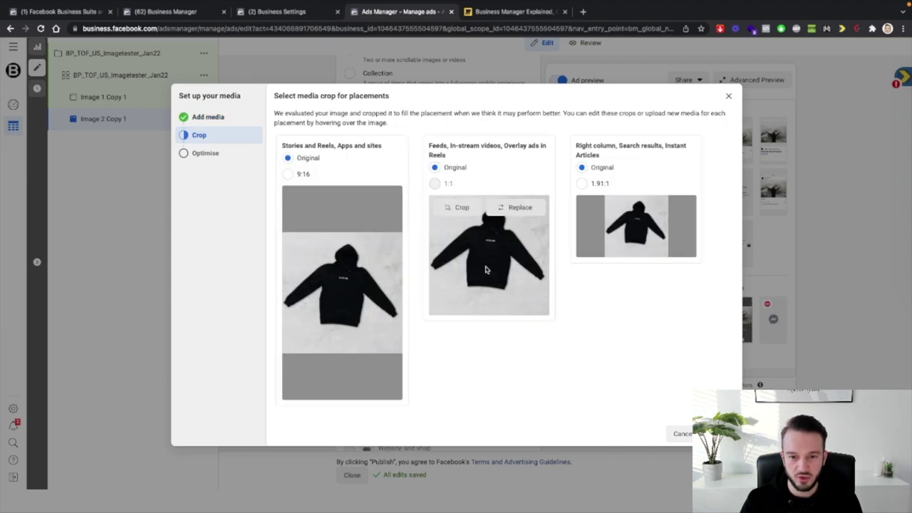
{"action": "left_click", "coordinate": [287, 174]}
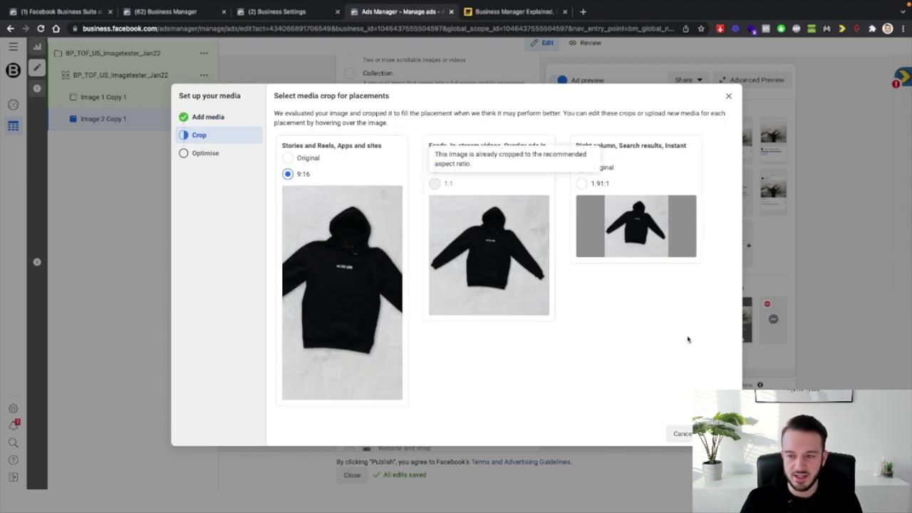
{"action": "left_click", "coordinate": [715, 433]}
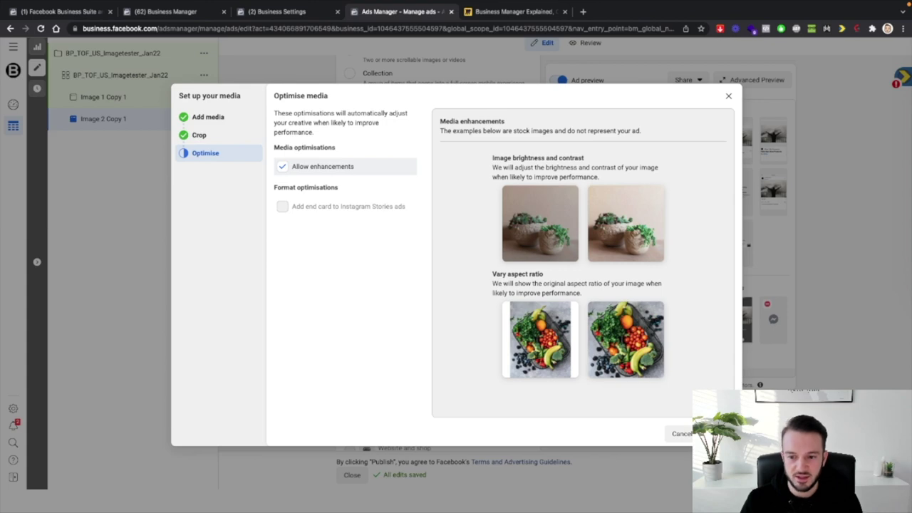
{"action": "left_click", "coordinate": [714, 433]}
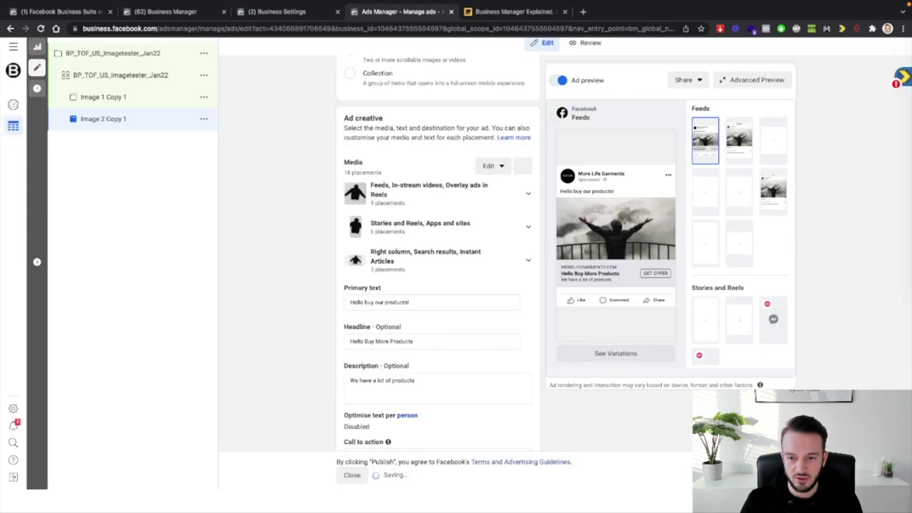
Compare the creatives of Image 1 Copy 1 and Image 2 Copy 1, close the editor and clear the ad selection
{"action": "left_click", "coordinate": [114, 98]}
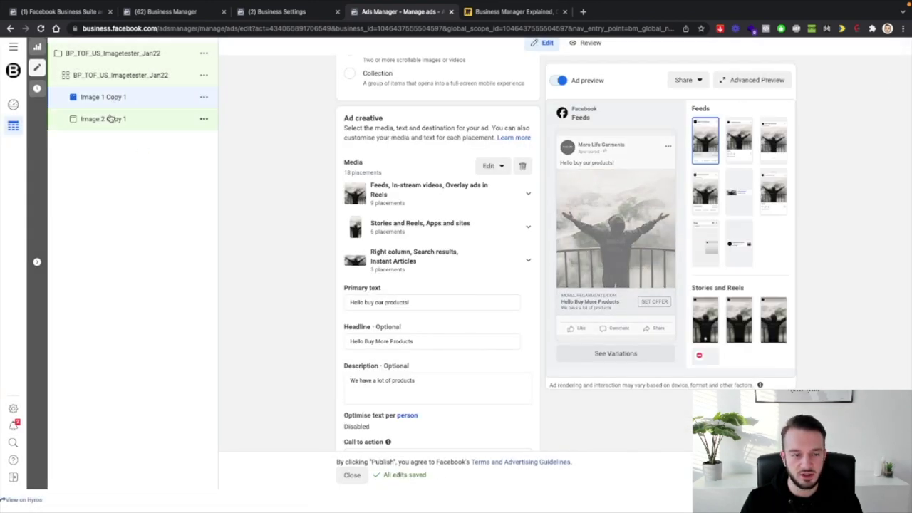
{"action": "left_click", "coordinate": [110, 119]}
{"action": "left_click", "coordinate": [115, 97]}
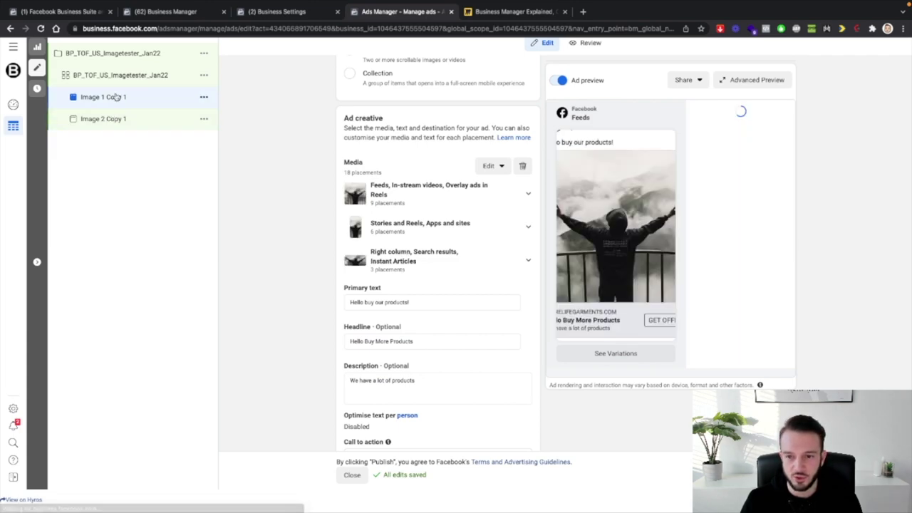
{"action": "left_click", "coordinate": [113, 119]}
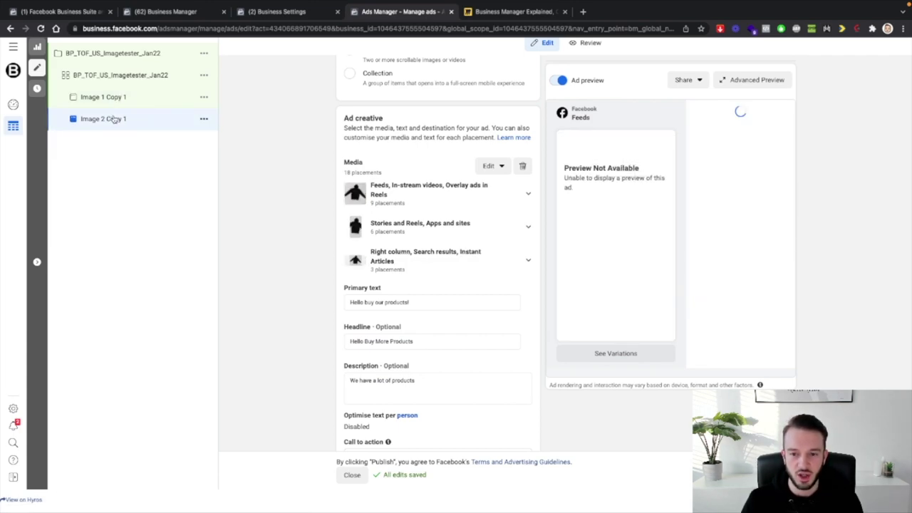
{"action": "left_click", "coordinate": [121, 97]}
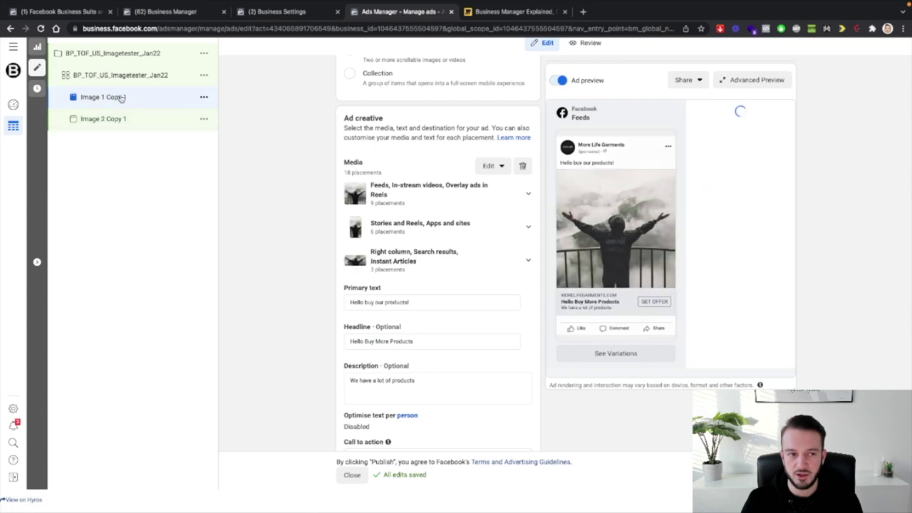
{"action": "left_click", "coordinate": [36, 56]}
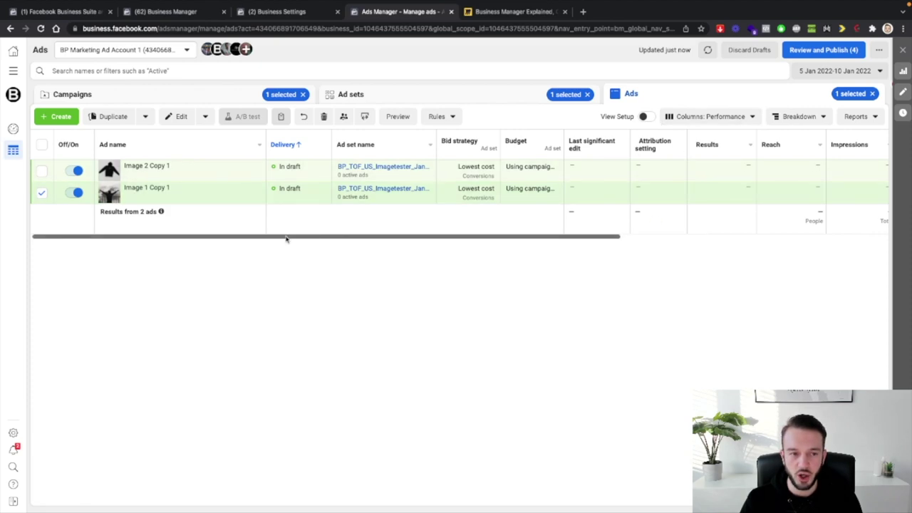
{"action": "left_click", "coordinate": [42, 192]}
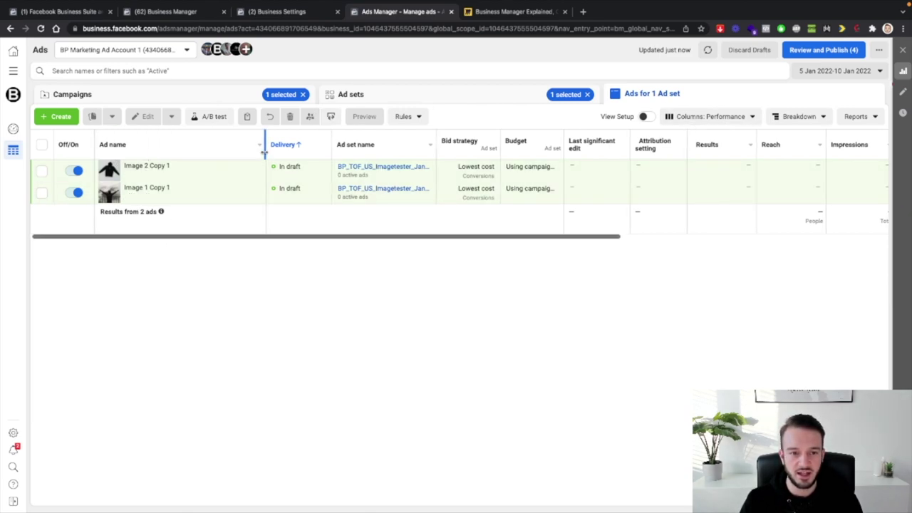
Customise the ads table's columns, removing every selected column except Ad name
{"action": "mouse_move", "coordinate": [273, 171]}
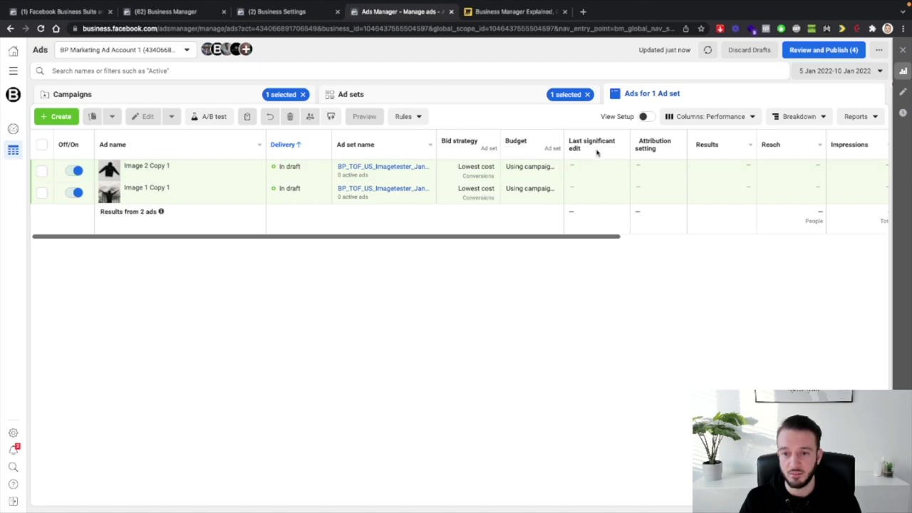
{"action": "scroll", "coordinate": [595, 233], "scroll_direction": "right", "scroll_amount": 5}
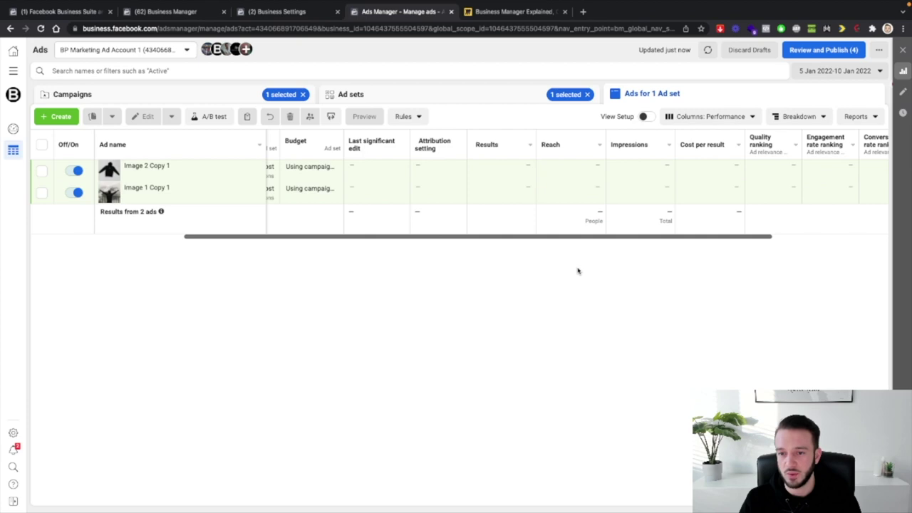
{"action": "scroll", "coordinate": [549, 214], "scroll_direction": "right", "scroll_amount": 3}
{"action": "scroll", "coordinate": [480, 188], "scroll_direction": "right", "scroll_amount": 3}
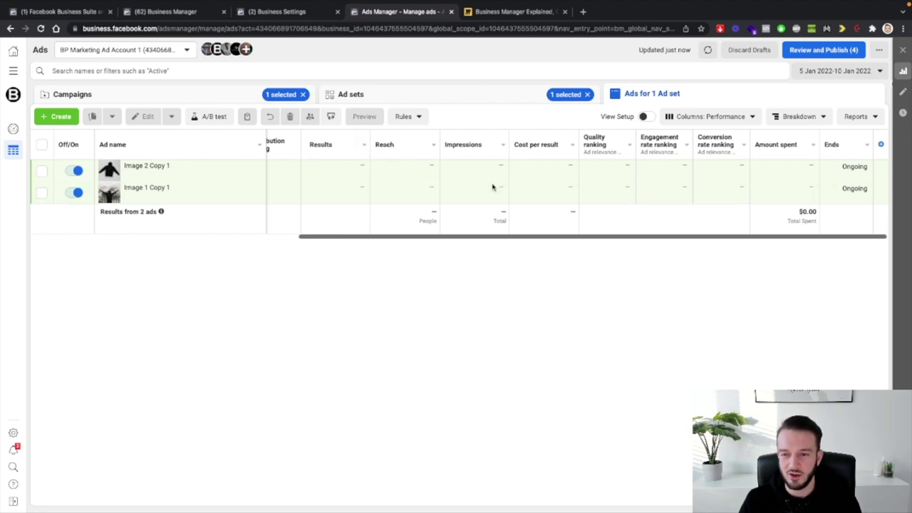
{"action": "left_click", "coordinate": [750, 117]}
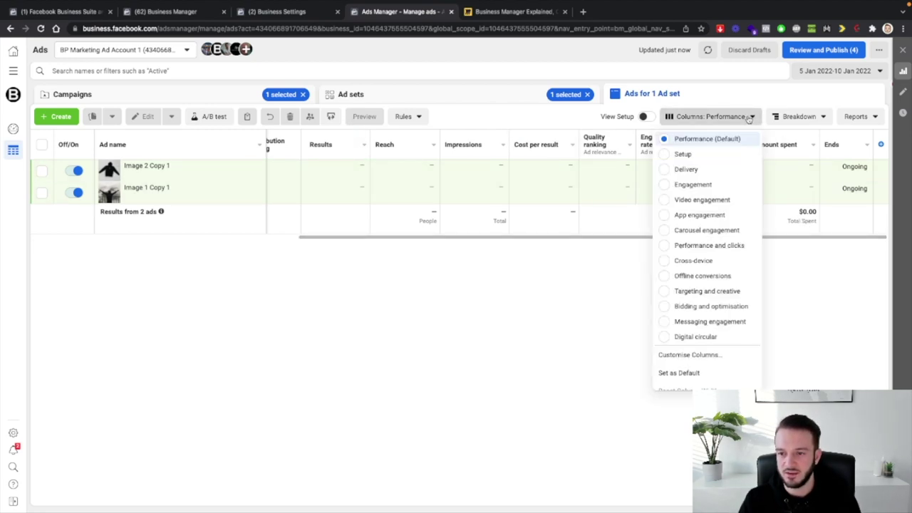
{"action": "left_click", "coordinate": [706, 356]}
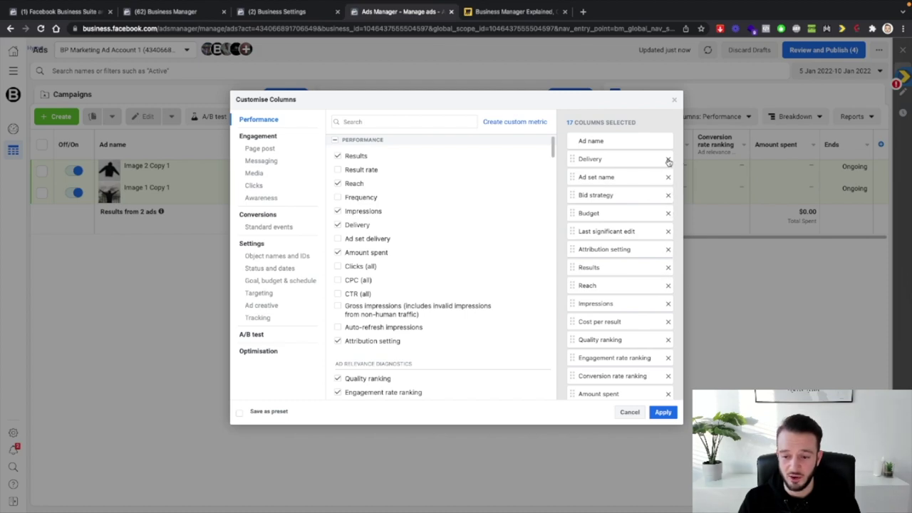
{"action": "left_click", "coordinate": [669, 160]}
{"action": "left_click", "coordinate": [668, 160]}
{"action": "left_click", "coordinate": [668, 160]}
{"action": "left_click", "coordinate": [669, 159]}
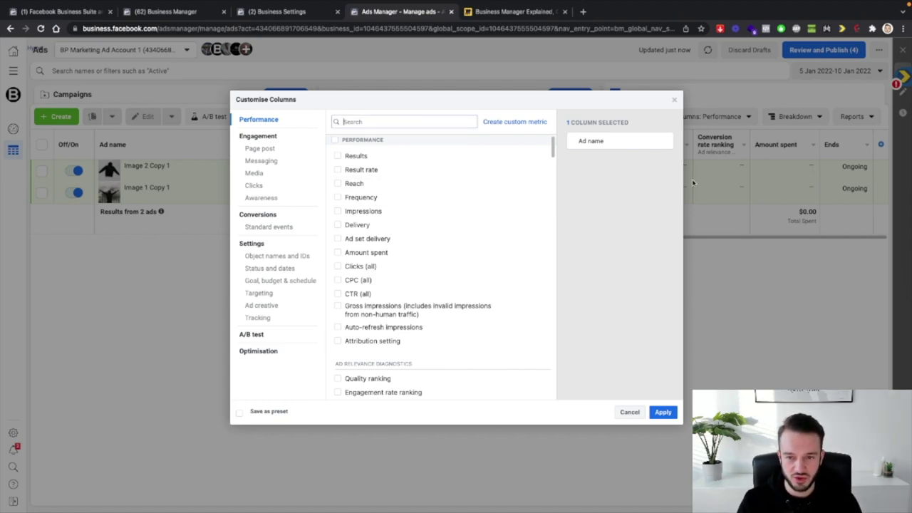
Add the Amount spent, Outbound clicks, Cost per outbound click and Outbound CTR (click-through rate) columns
{"action": "type", "text": "amount"}
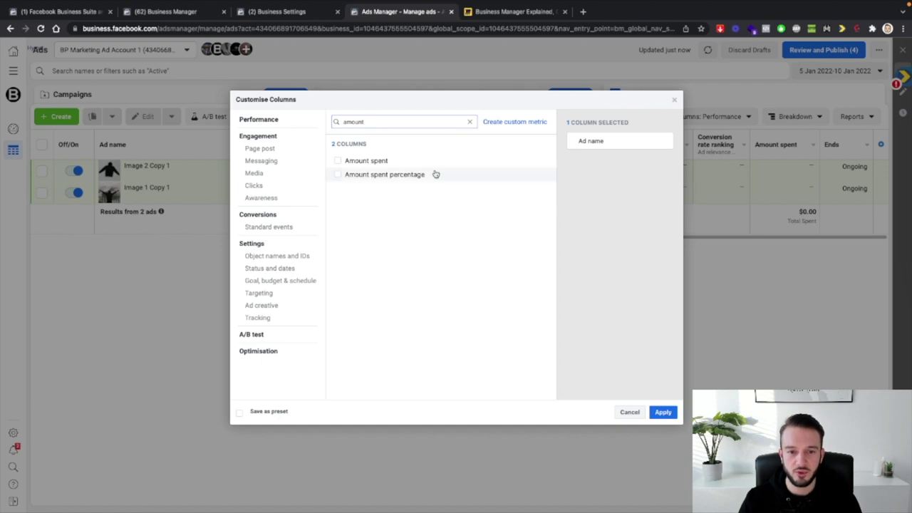
{"action": "left_click", "coordinate": [363, 160]}
{"action": "double_click", "coordinate": [372, 120]}
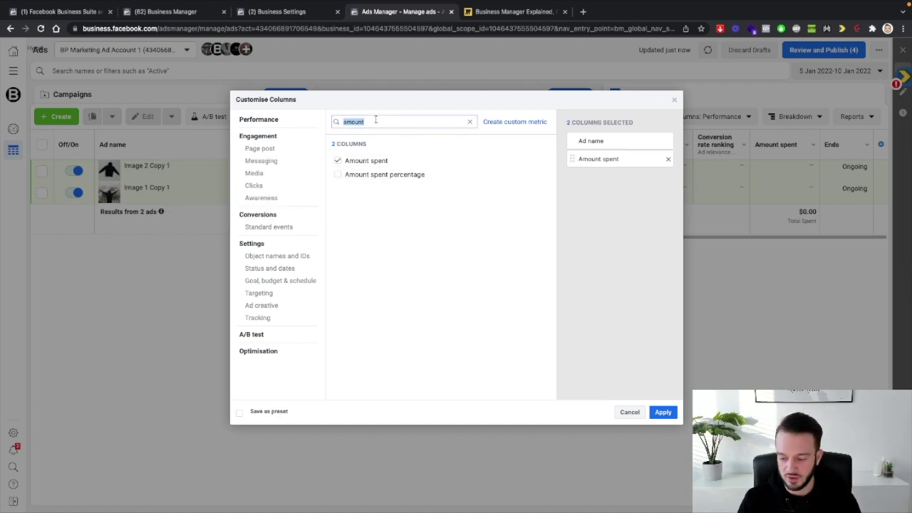
{"action": "key", "text": "BackSpace"}
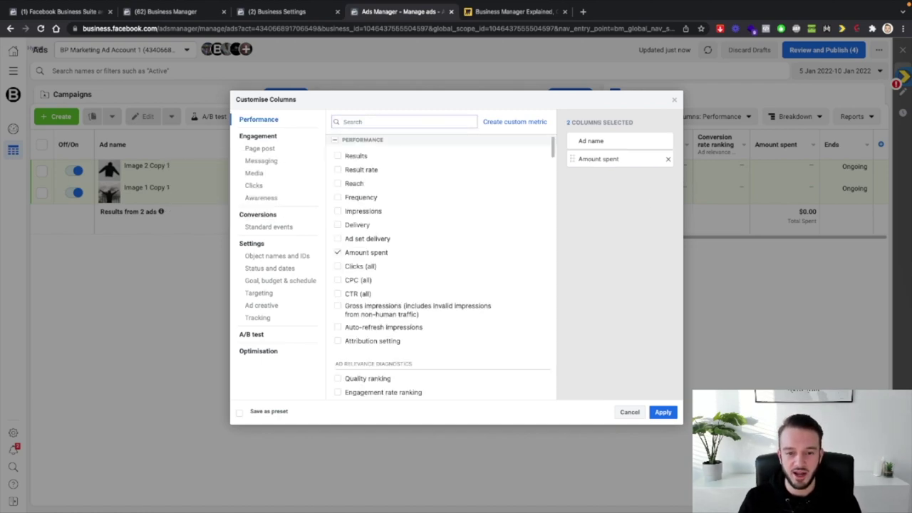
{"action": "type", "text": "Outbound"}
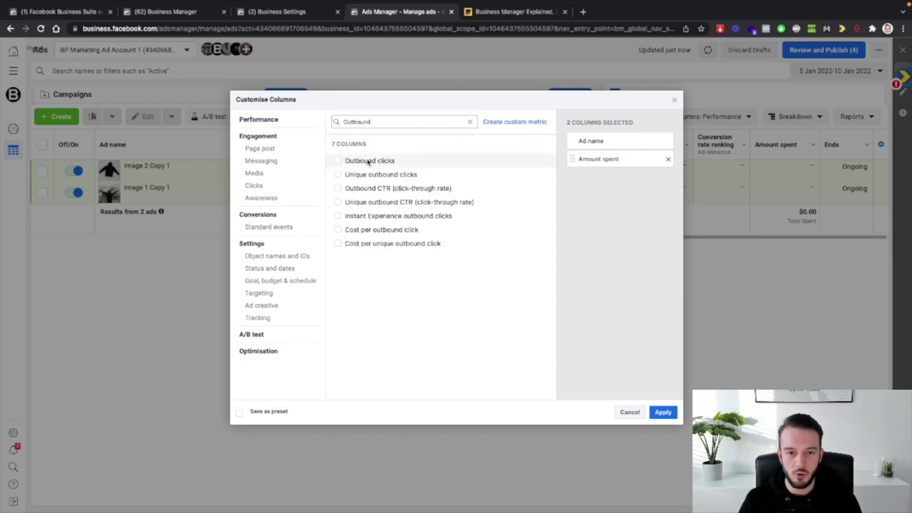
{"action": "left_click", "coordinate": [368, 161]}
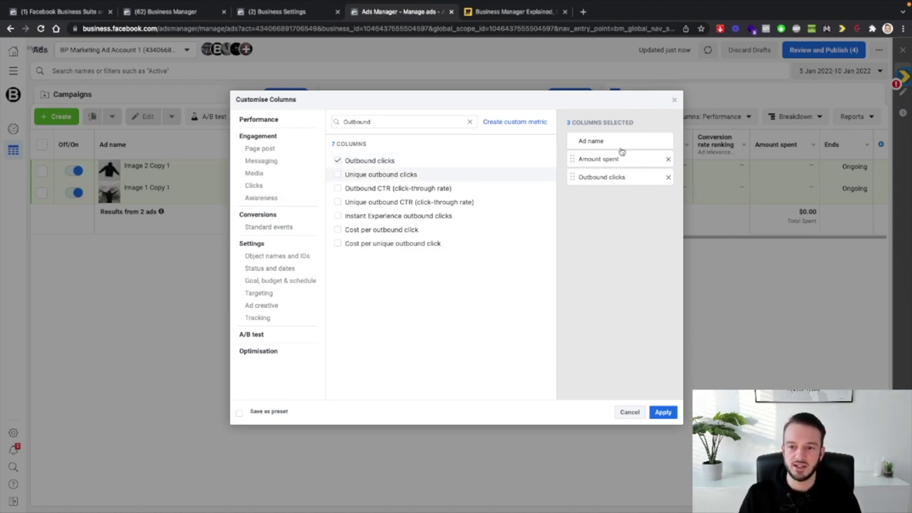
{"action": "left_click", "coordinate": [346, 231]}
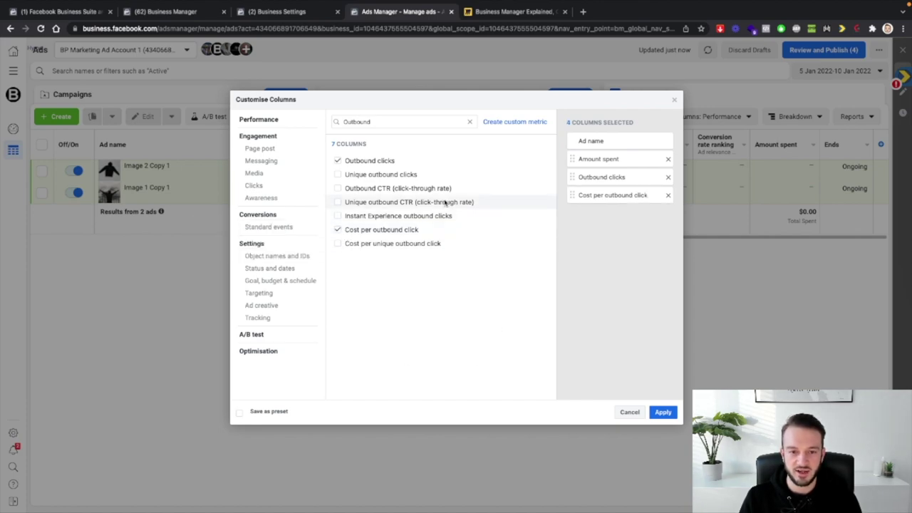
{"action": "left_click", "coordinate": [375, 189]}
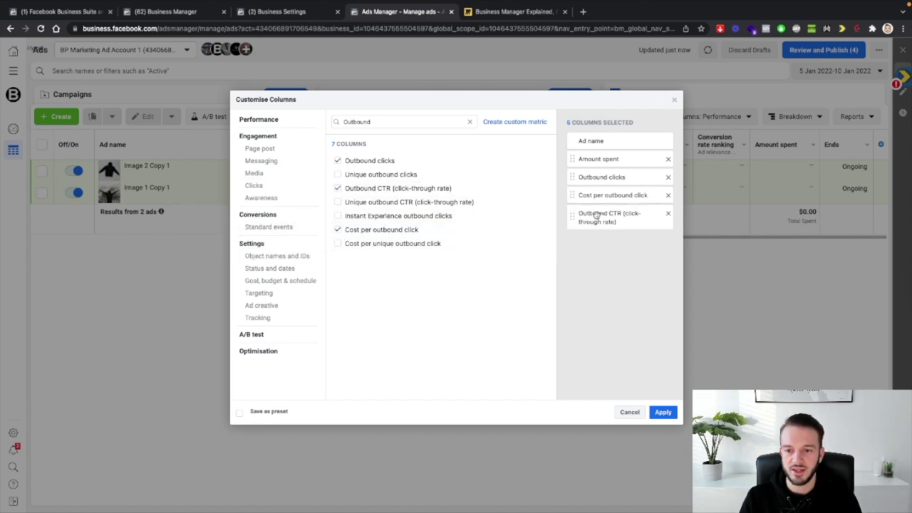
Find the Content views metric and include its total and cost as columns
{"action": "left_click_drag", "start_coordinate": [402, 122], "coordinate": [349, 121]}
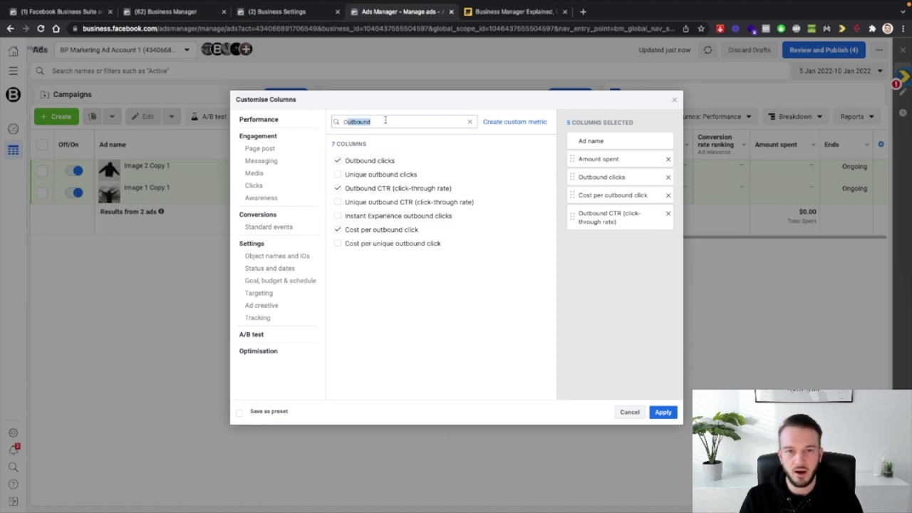
{"action": "key", "text": "BackSpace"}
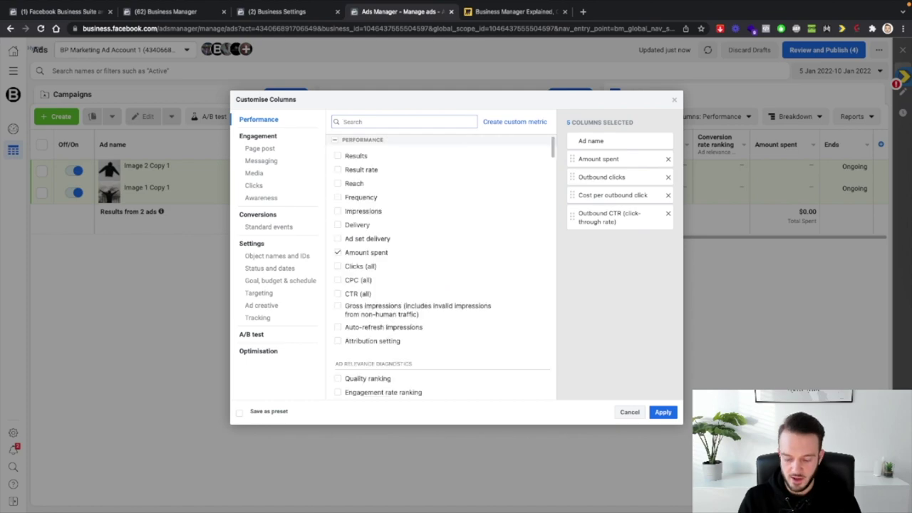
{"action": "type", "text": "view"}
{"action": "left_click", "coordinate": [439, 275]}
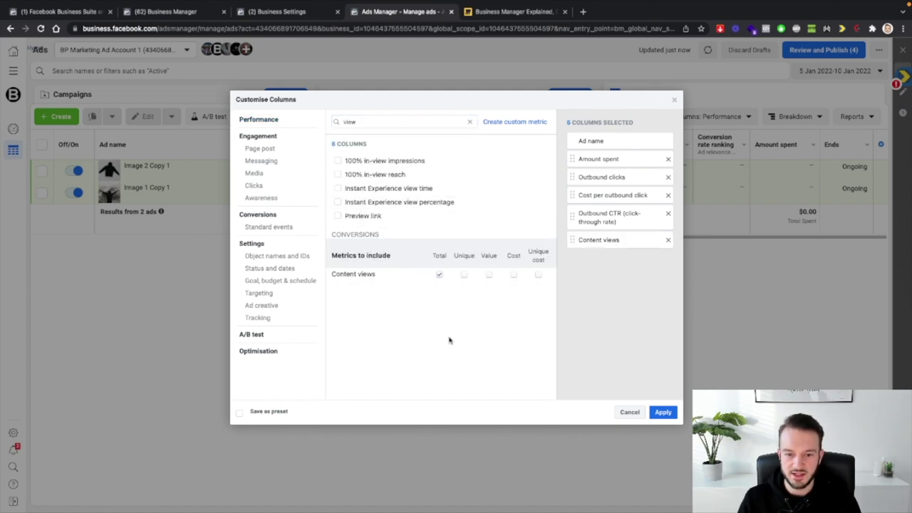
{"action": "left_click", "coordinate": [514, 275]}
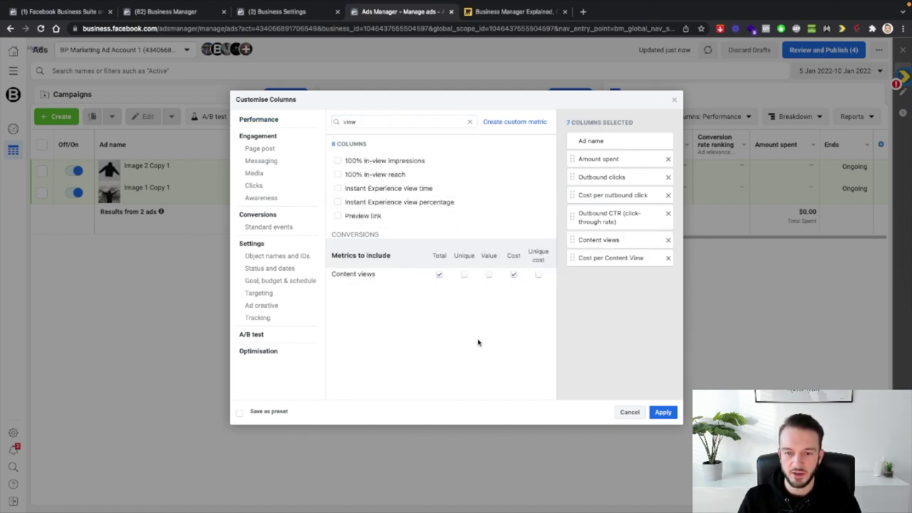
Find the Adds to cart metric and include its total and cost as columns
{"action": "left_click_drag", "start_coordinate": [367, 122], "coordinate": [312, 119]}
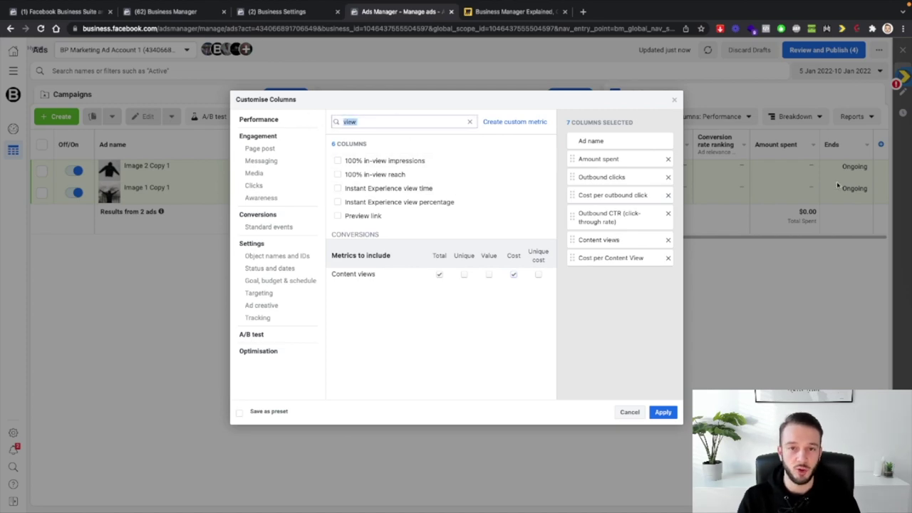
{"action": "key", "text": "BackSpace"}
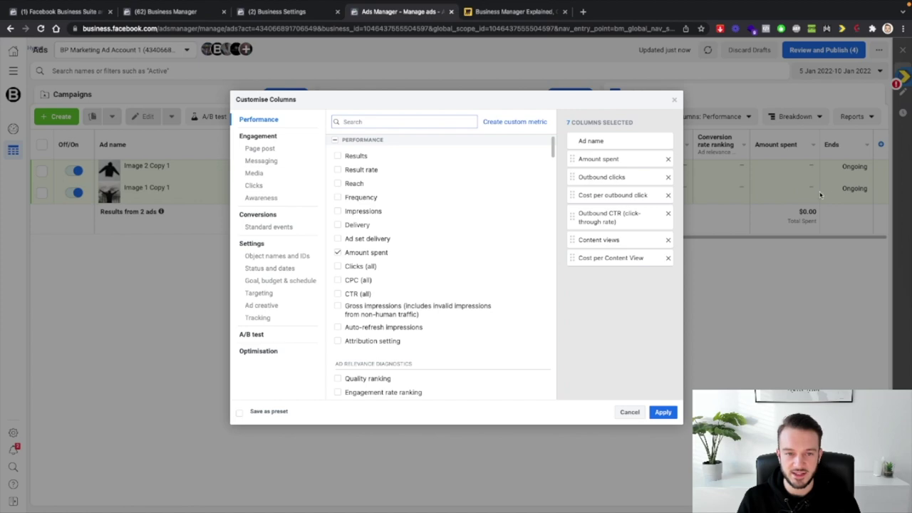
{"action": "type", "text": "add"}
{"action": "left_click", "coordinate": [439, 212]}
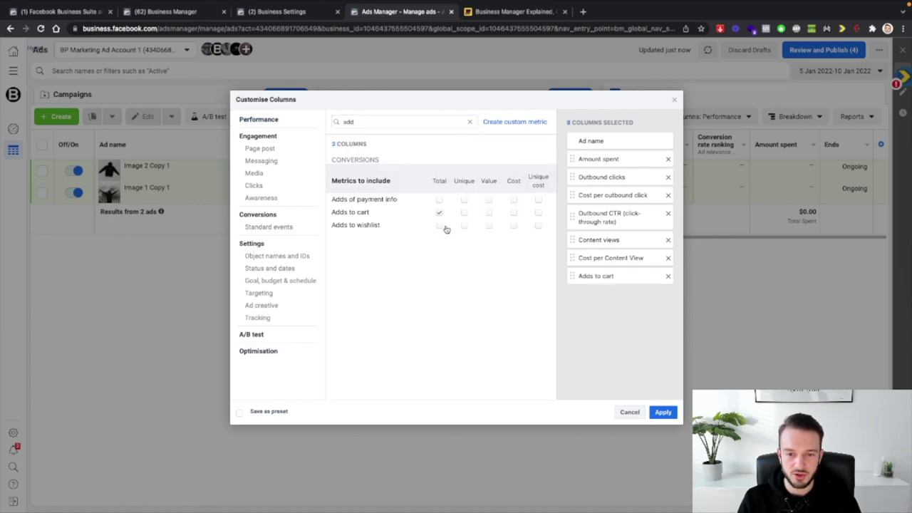
{"action": "left_click", "coordinate": [513, 212]}
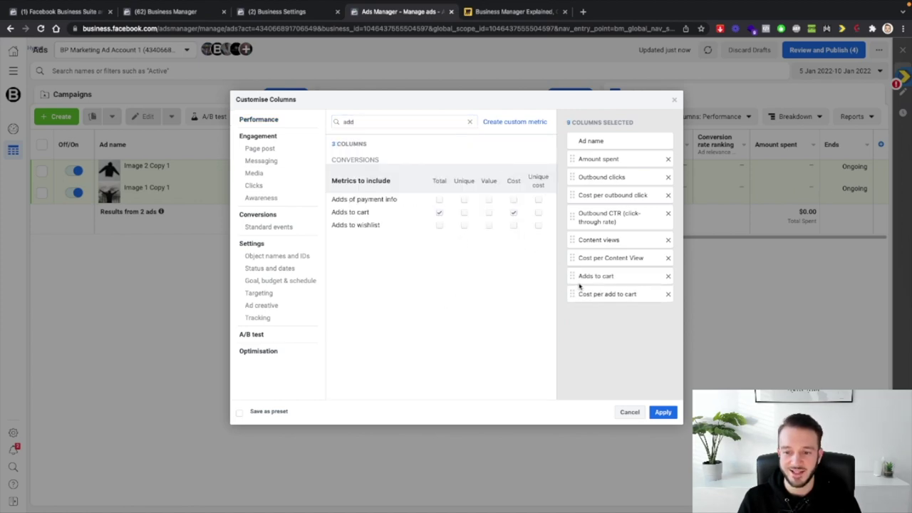
Find the Checkouts initiated metric and include its total and cost as columns
{"action": "left_click_drag", "start_coordinate": [377, 123], "coordinate": [313, 119]}
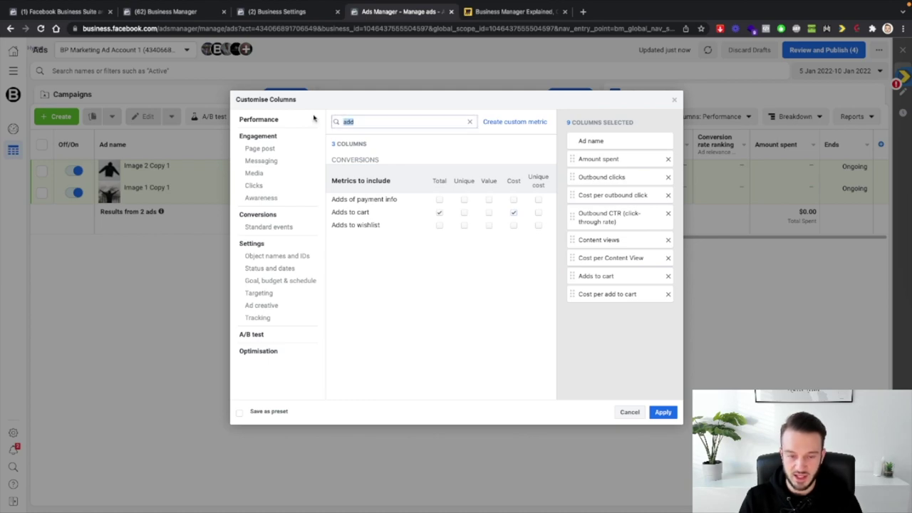
{"action": "type", "text": "ini"}
{"action": "left_click", "coordinate": [439, 218]}
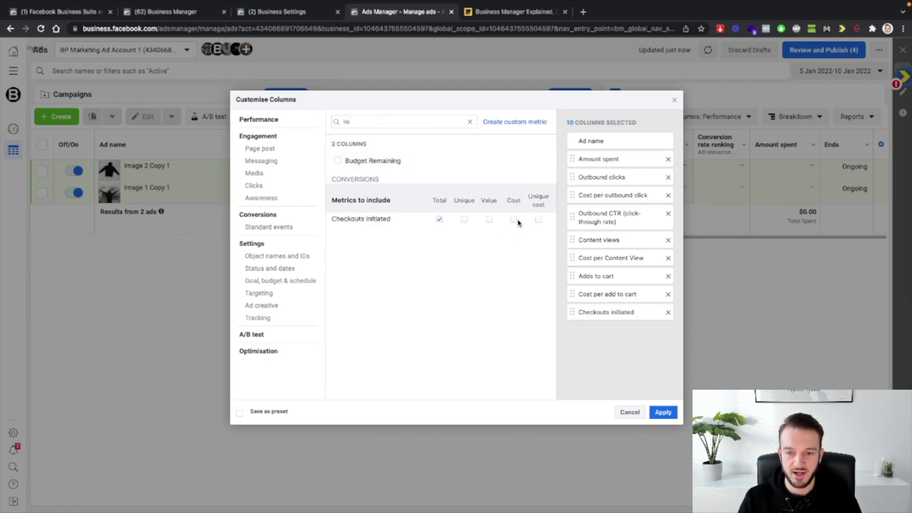
{"action": "left_click", "coordinate": [514, 221]}
Add the total, value and cost of Purchases plus Purchase ROAS (return on ad spend), and apply the column selection
{"action": "left_click", "coordinate": [344, 121]}
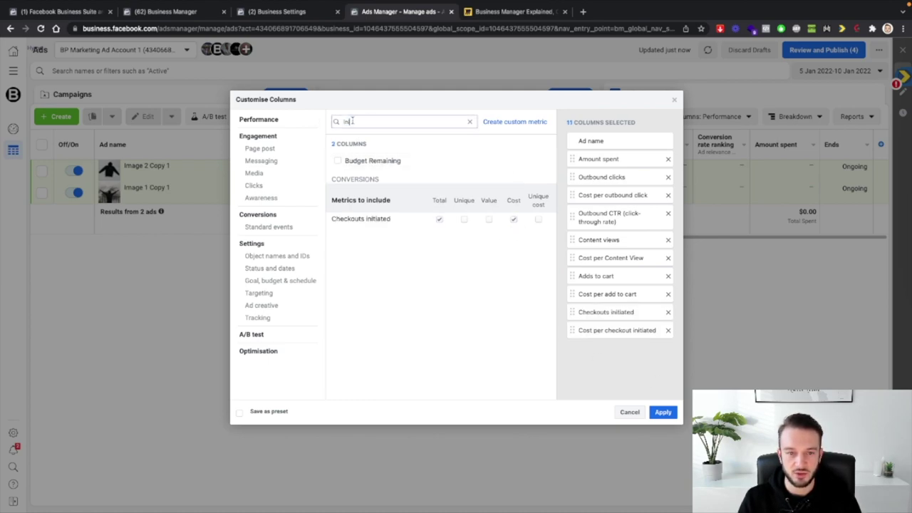
{"action": "key", "text": "BackSpace"}
{"action": "key", "text": "BackSpace"}
{"action": "key", "text": "BackSpace"}
{"action": "type", "text": "purh"}
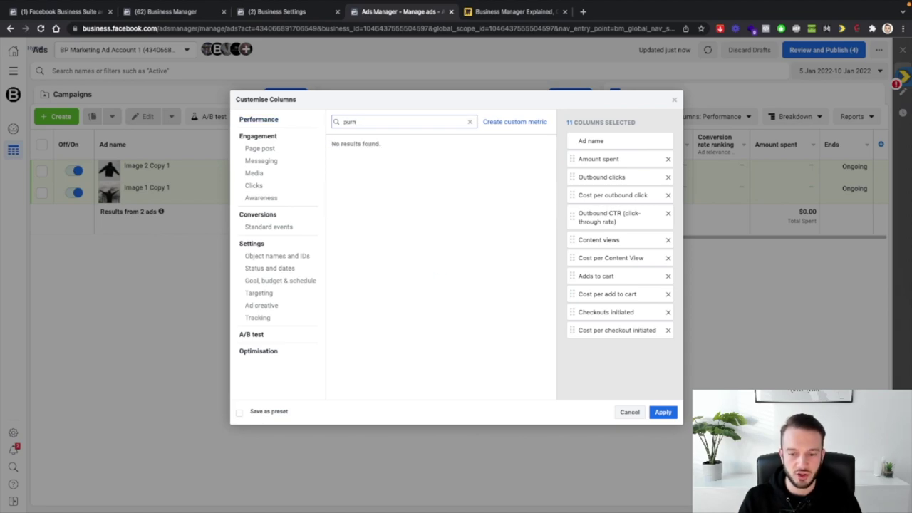
{"action": "key", "text": "BackSpace"}
{"action": "type", "text": "c"}
{"action": "left_click", "coordinate": [439, 220]}
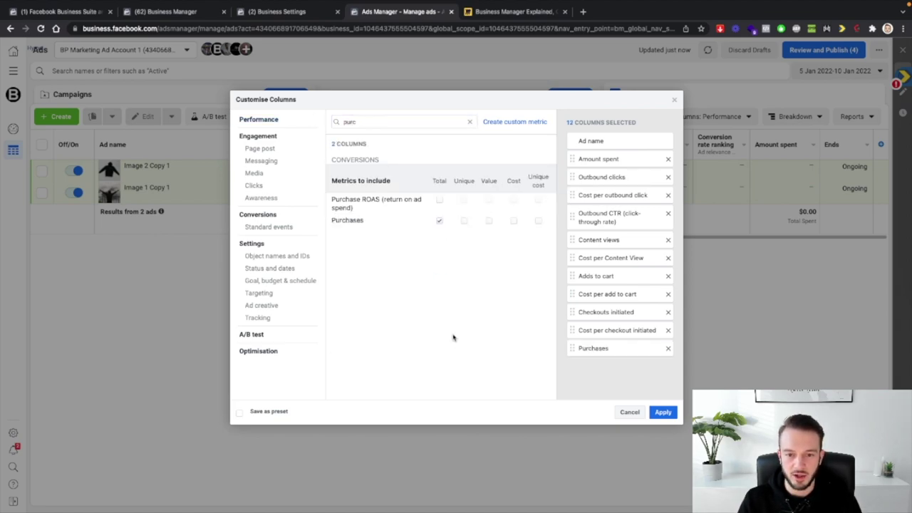
{"action": "left_click", "coordinate": [489, 221]}
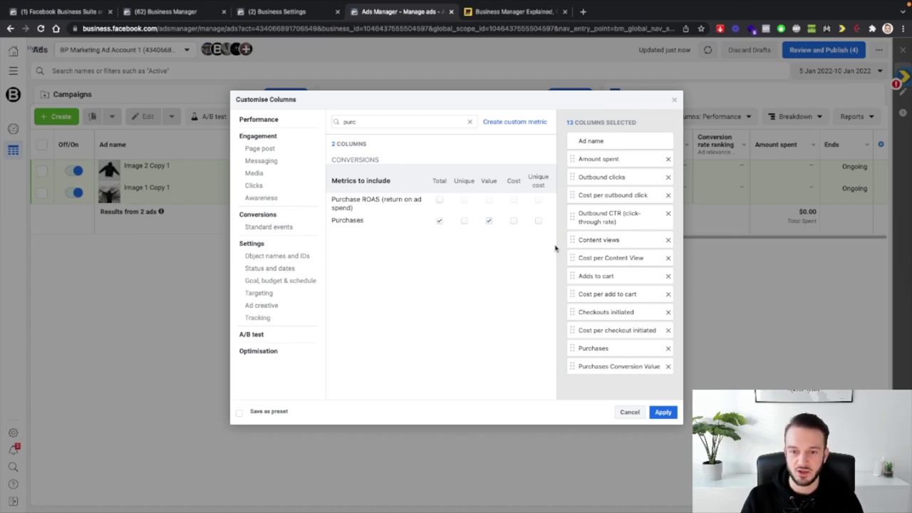
{"action": "left_click", "coordinate": [513, 222]}
{"action": "left_click", "coordinate": [440, 200]}
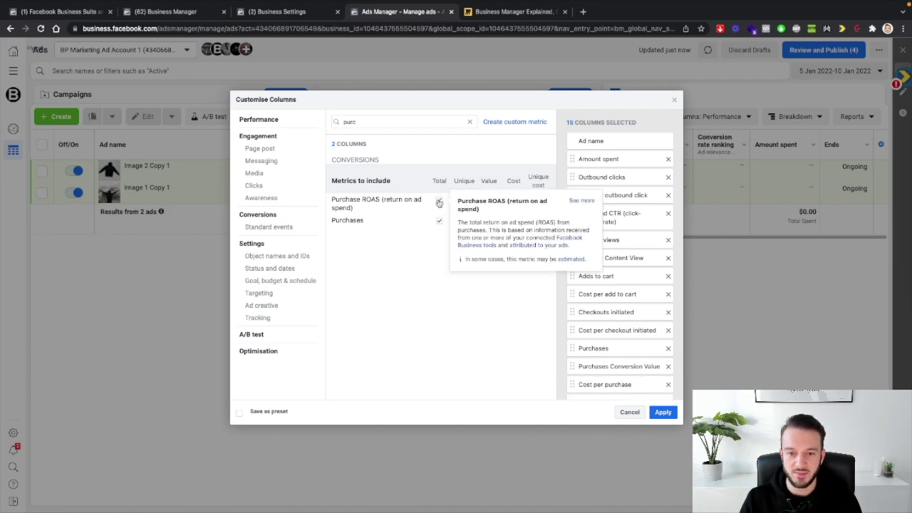
{"action": "scroll", "coordinate": [632, 307], "scroll_direction": "down", "scroll_amount": 1}
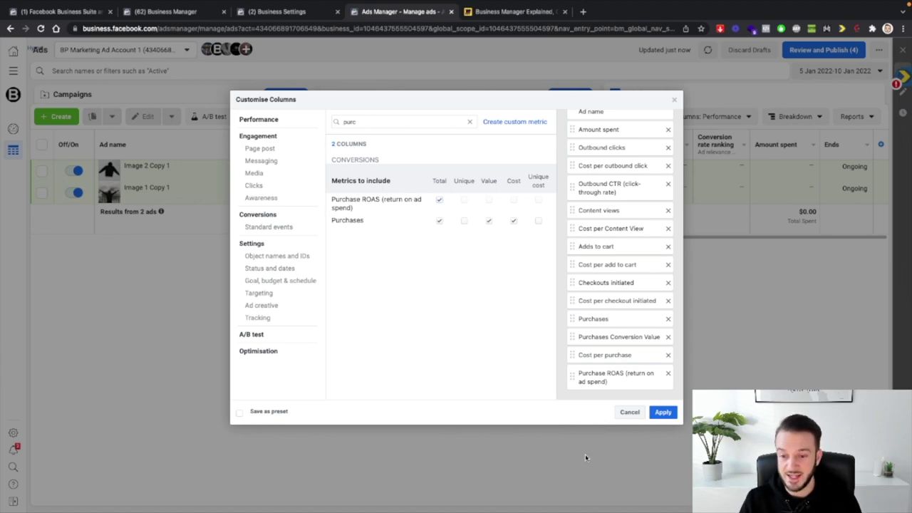
{"action": "left_click", "coordinate": [662, 412]}
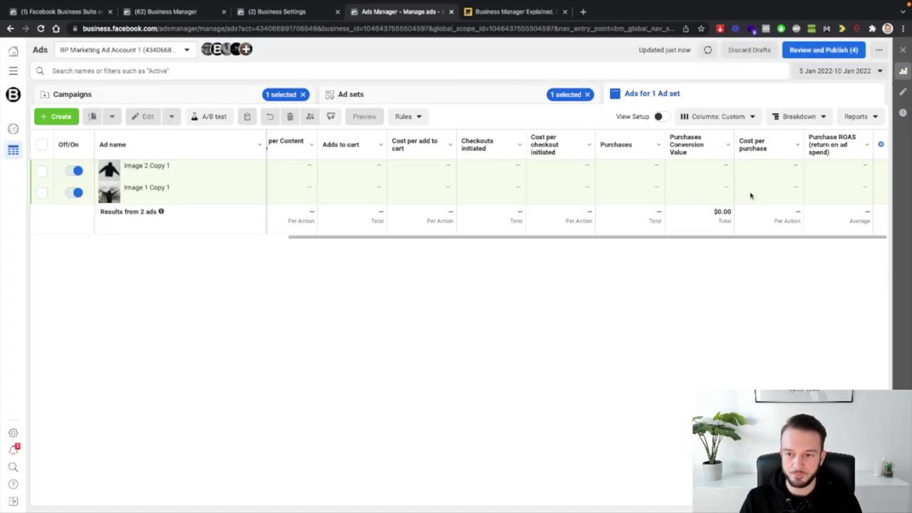
Save the current custom column selection as a column preset named "Columns Nice and neat"
{"action": "left_click_drag", "start_coordinate": [572, 240], "coordinate": [482, 242]}
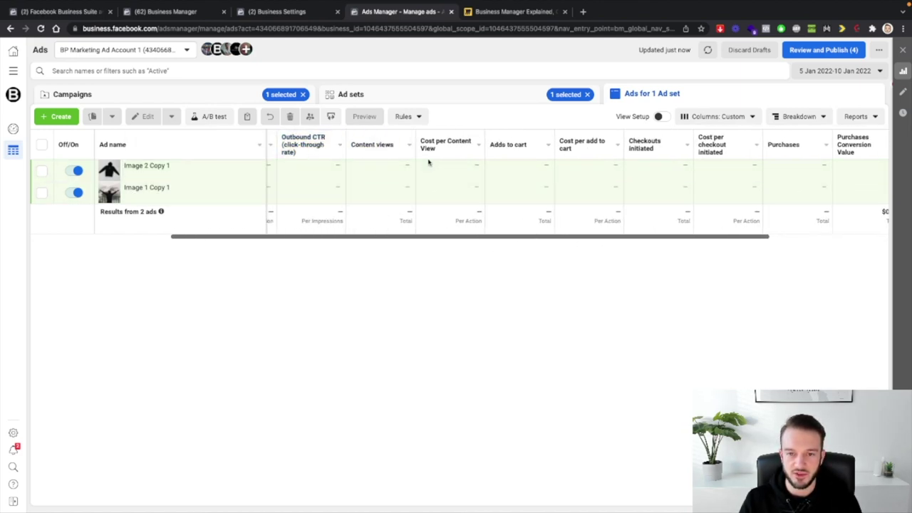
{"action": "left_click_drag", "start_coordinate": [455, 239], "coordinate": [599, 236]}
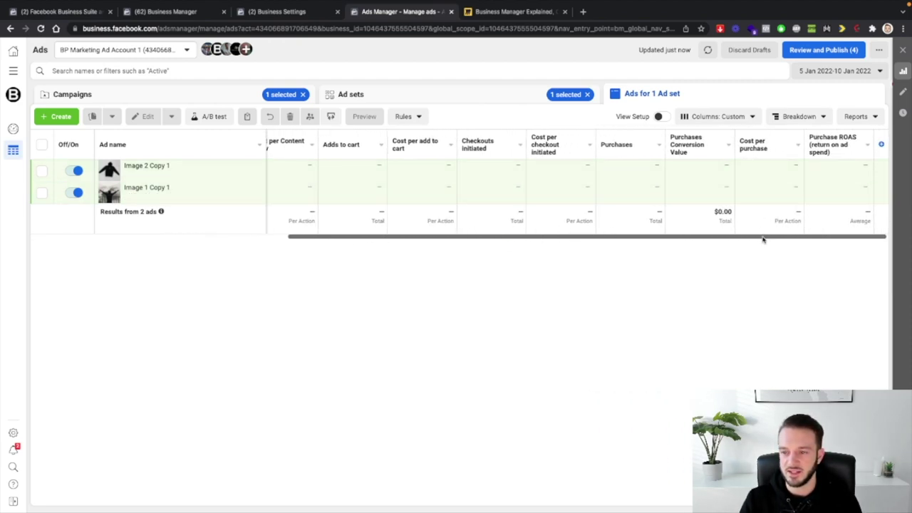
{"action": "left_click_drag", "start_coordinate": [763, 238], "coordinate": [406, 239]}
{"action": "left_click", "coordinate": [727, 118]}
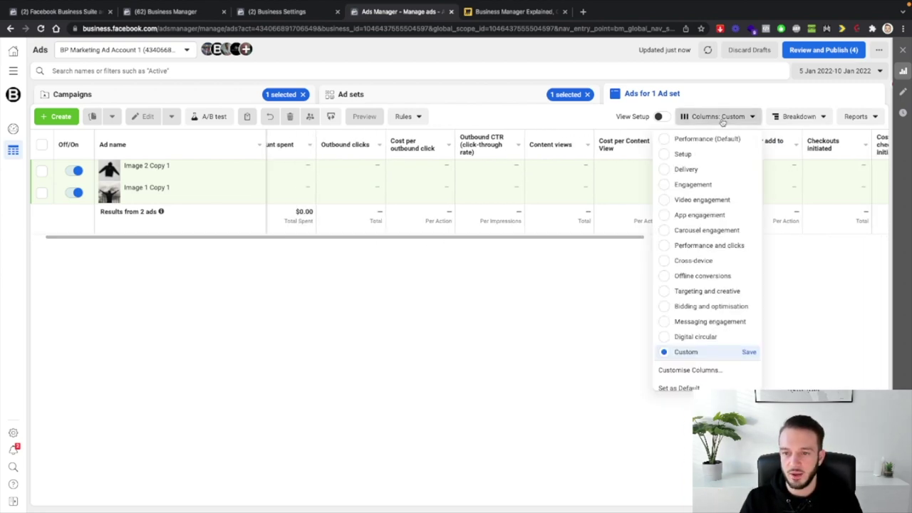
{"action": "left_click", "coordinate": [749, 352]}
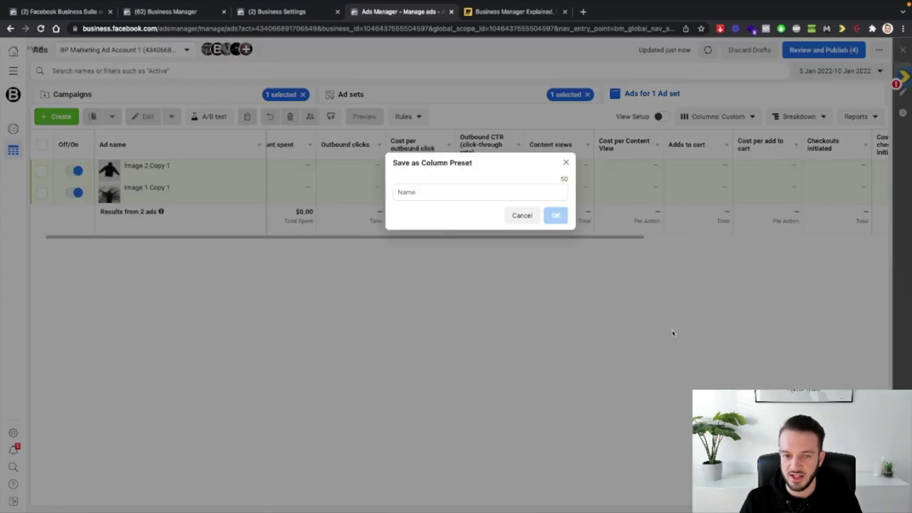
{"action": "left_click", "coordinate": [421, 193]}
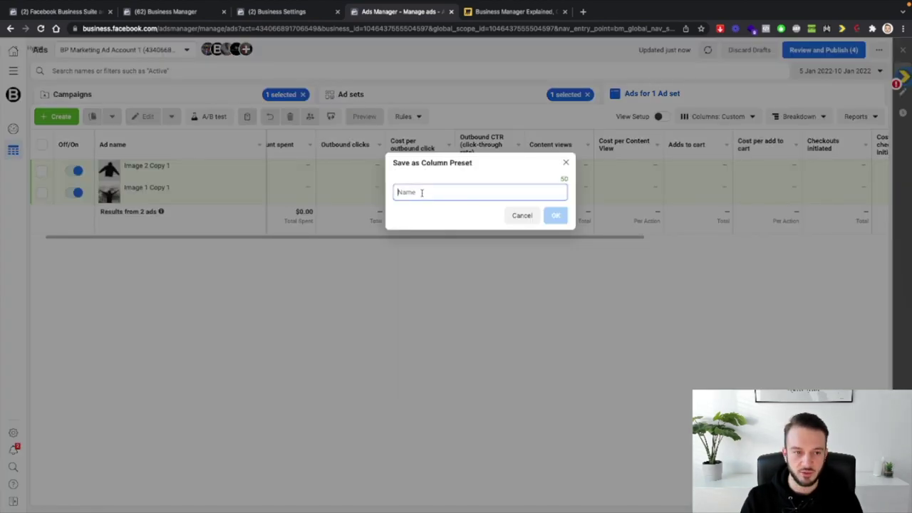
{"action": "type", "text": "Colum"}
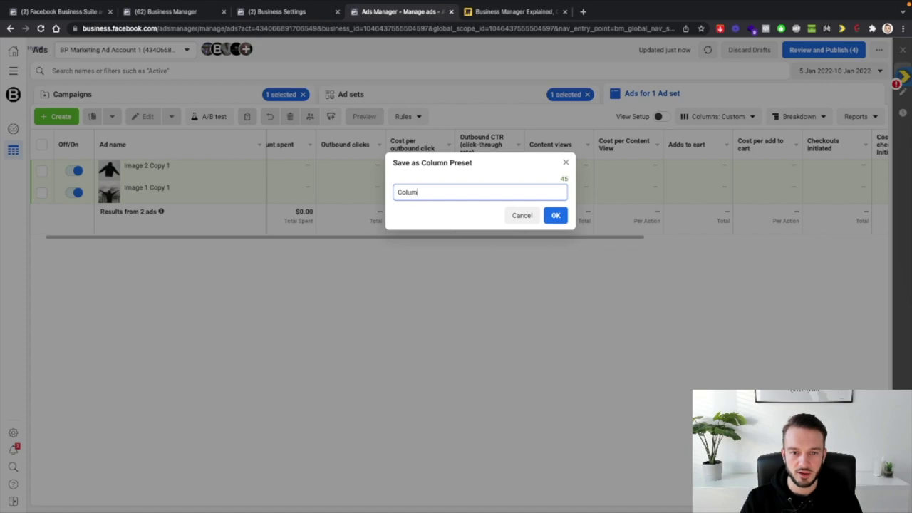
{"action": "type", "text": "ns Nice nad"}
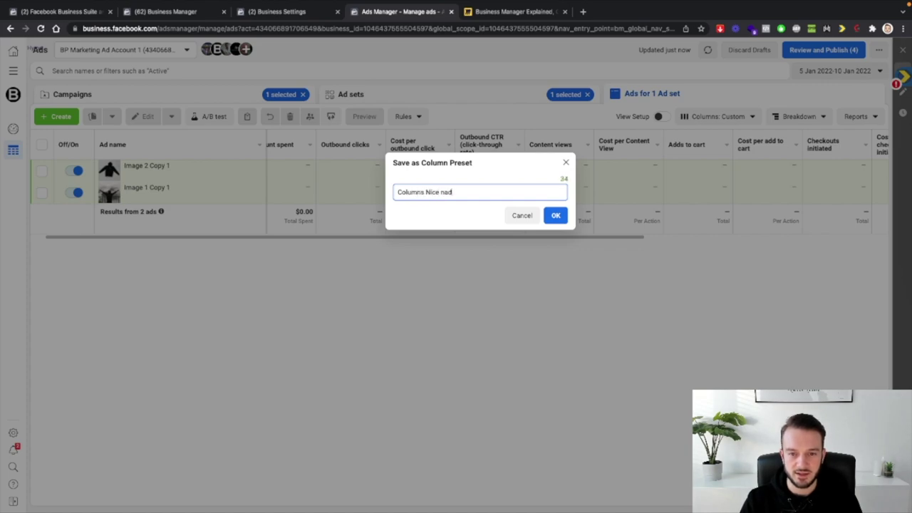
{"action": "key", "text": "BackSpace"}
{"action": "key", "text": "BackSpace"}
{"action": "key", "text": "BackSpace"}
{"action": "type", "text": "and neat"}
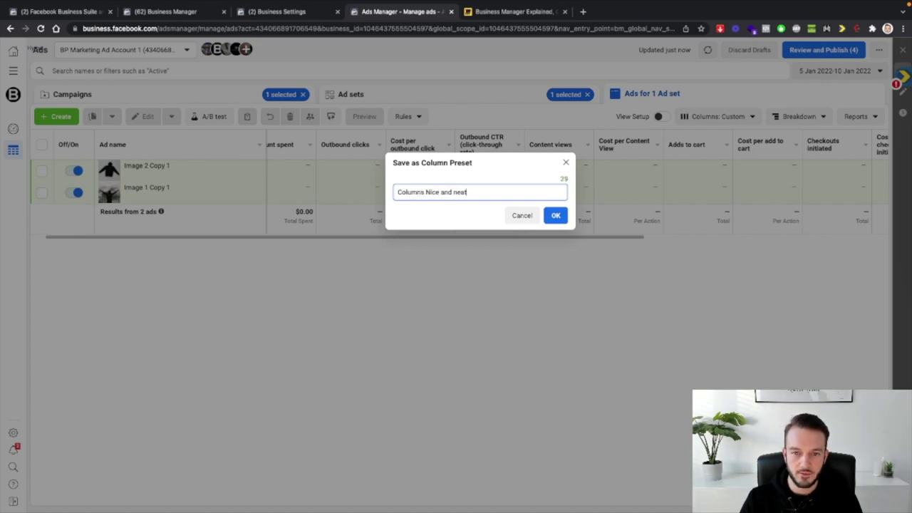
{"action": "left_click", "coordinate": [556, 215]}
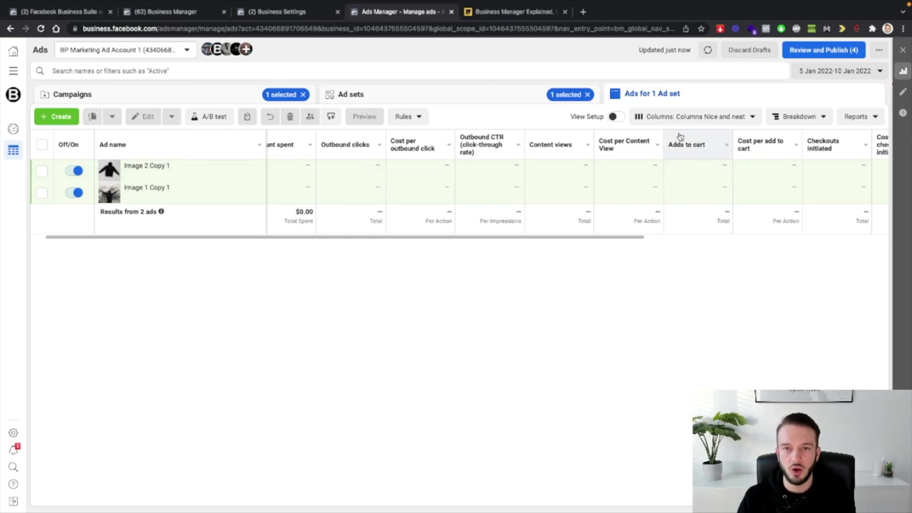
Choose the "Columns Nice and neat" preset for the ads table and review its columns from Amount spent to Purchase ROAS
{"action": "left_click", "coordinate": [695, 117]}
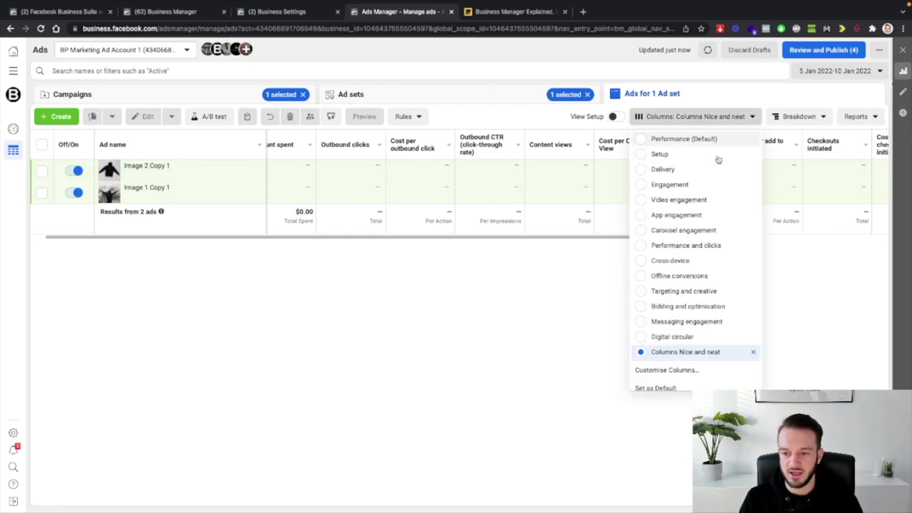
{"action": "left_click", "coordinate": [686, 352]}
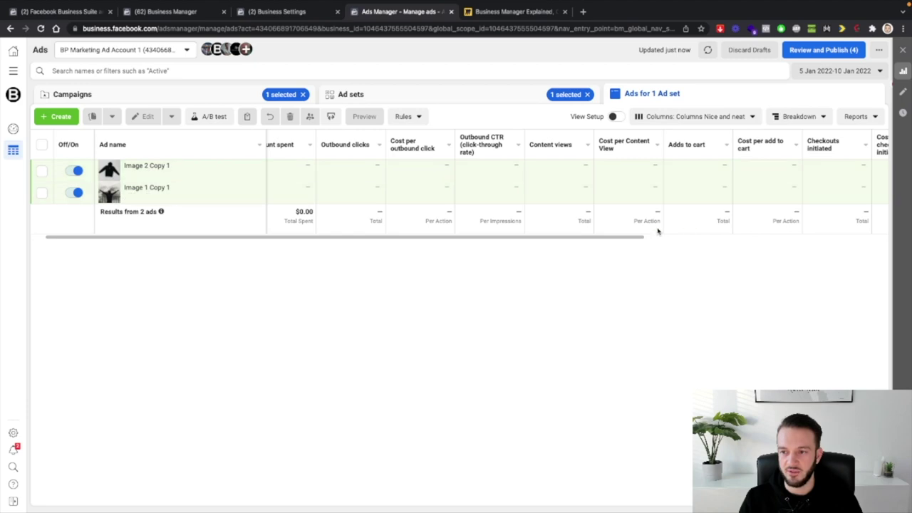
{"action": "scroll", "coordinate": [658, 231], "scroll_direction": "right", "scroll_amount": 5}
{"action": "scroll", "coordinate": [662, 224], "scroll_direction": "left", "scroll_amount": 6}
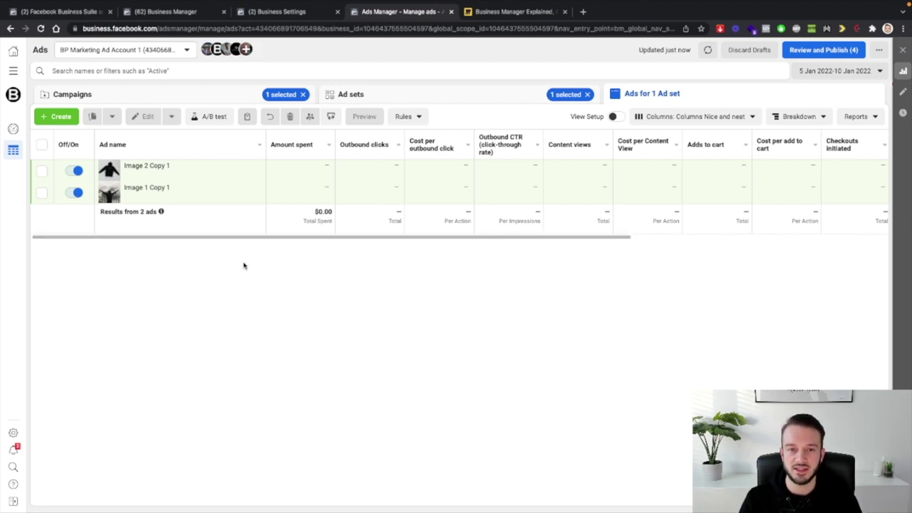
{"action": "left_click_drag", "start_coordinate": [266, 240], "coordinate": [520, 245]}
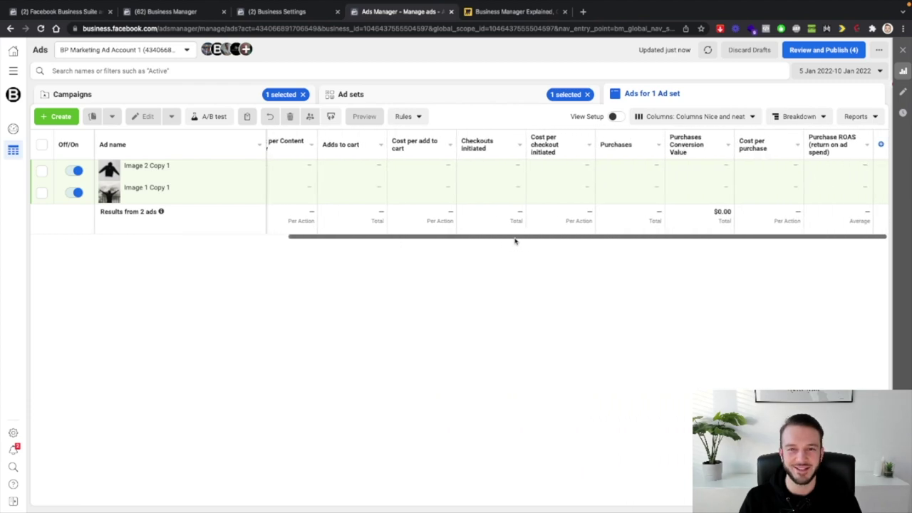